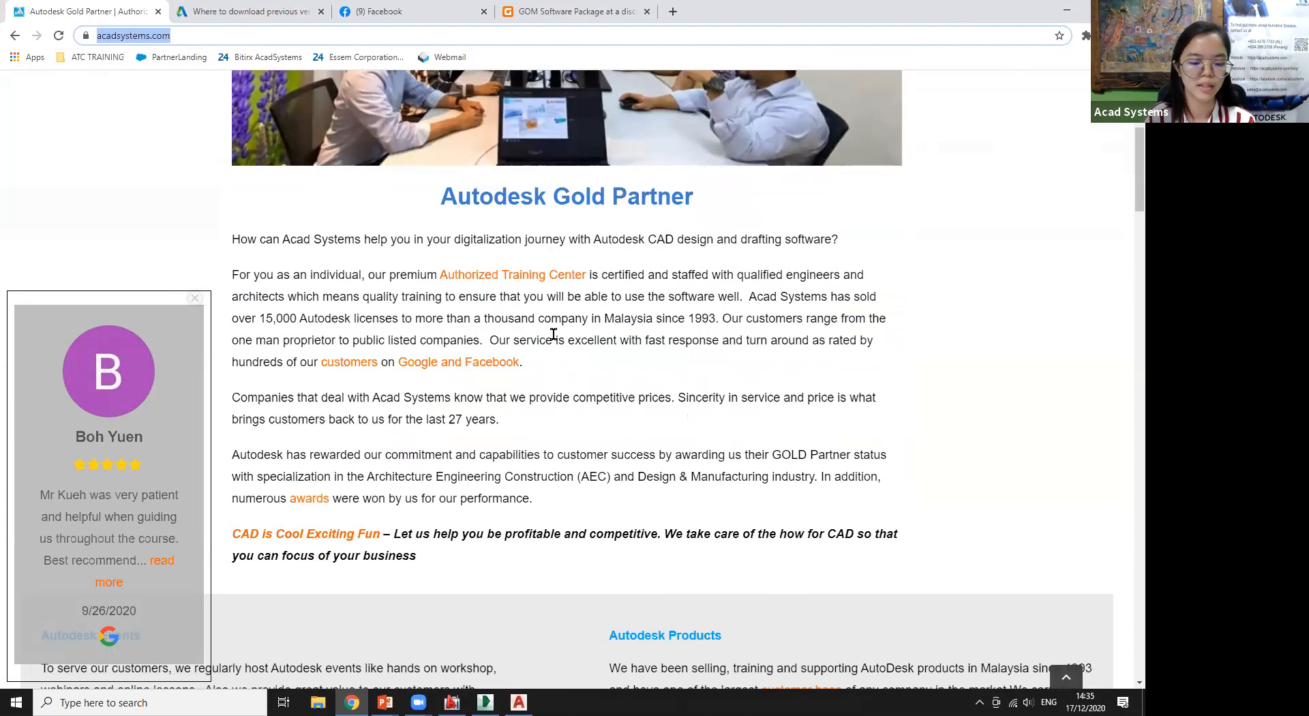
# Review the Autodesk promotions, contact section and upcoming online lessons on the Acad Systems home page
pyautogui.scroll(-8, 553, 334)
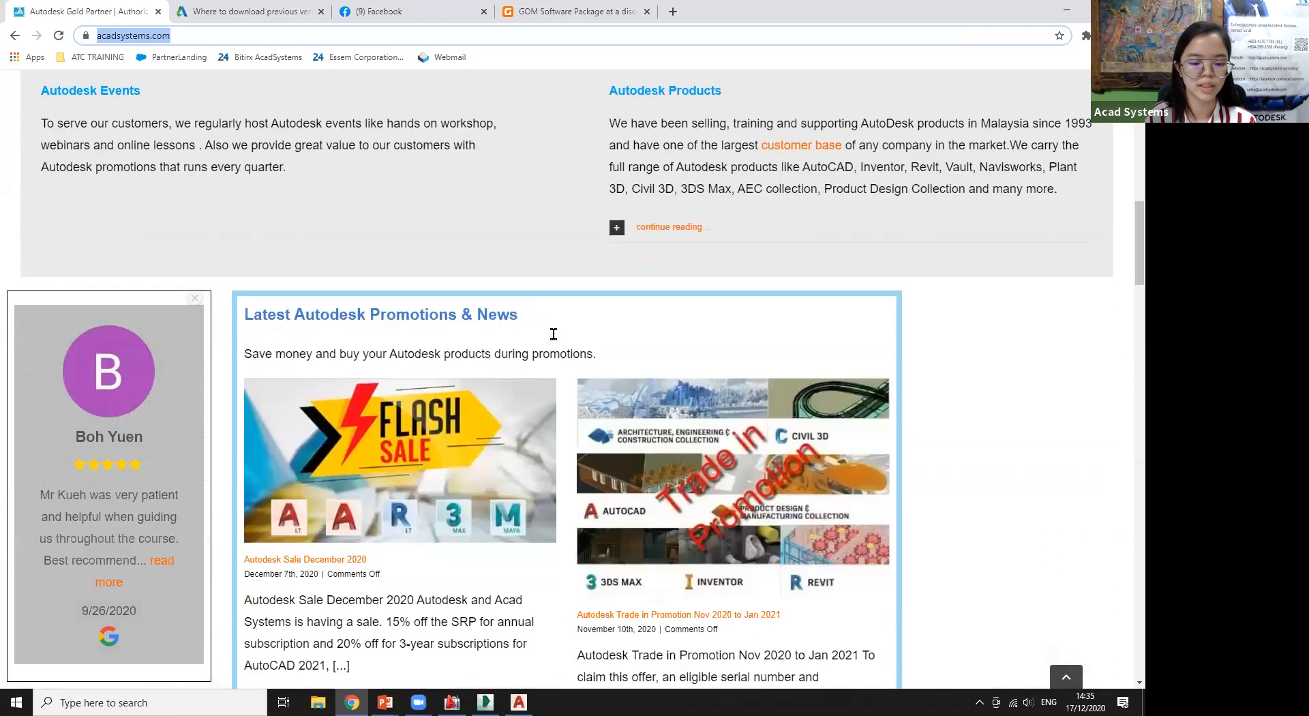
pyautogui.scroll(-2, 553, 334)
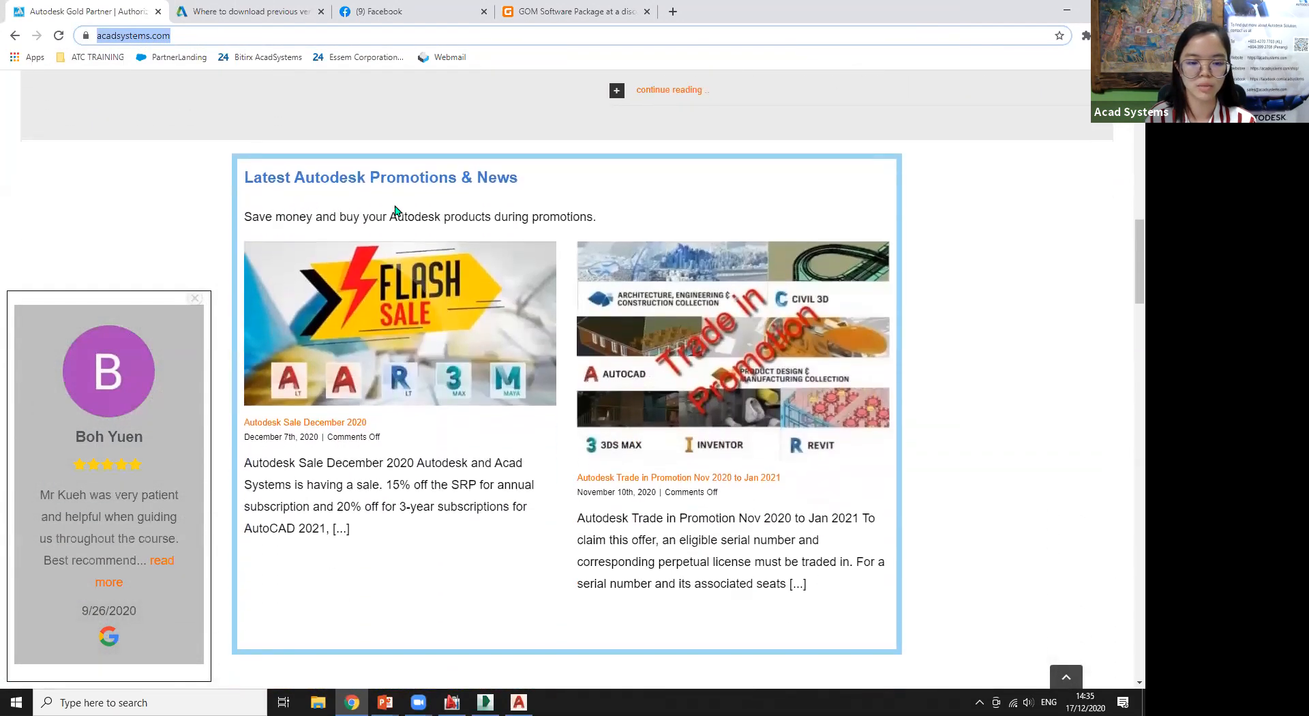
pyautogui.scroll(-1, 442, 209)
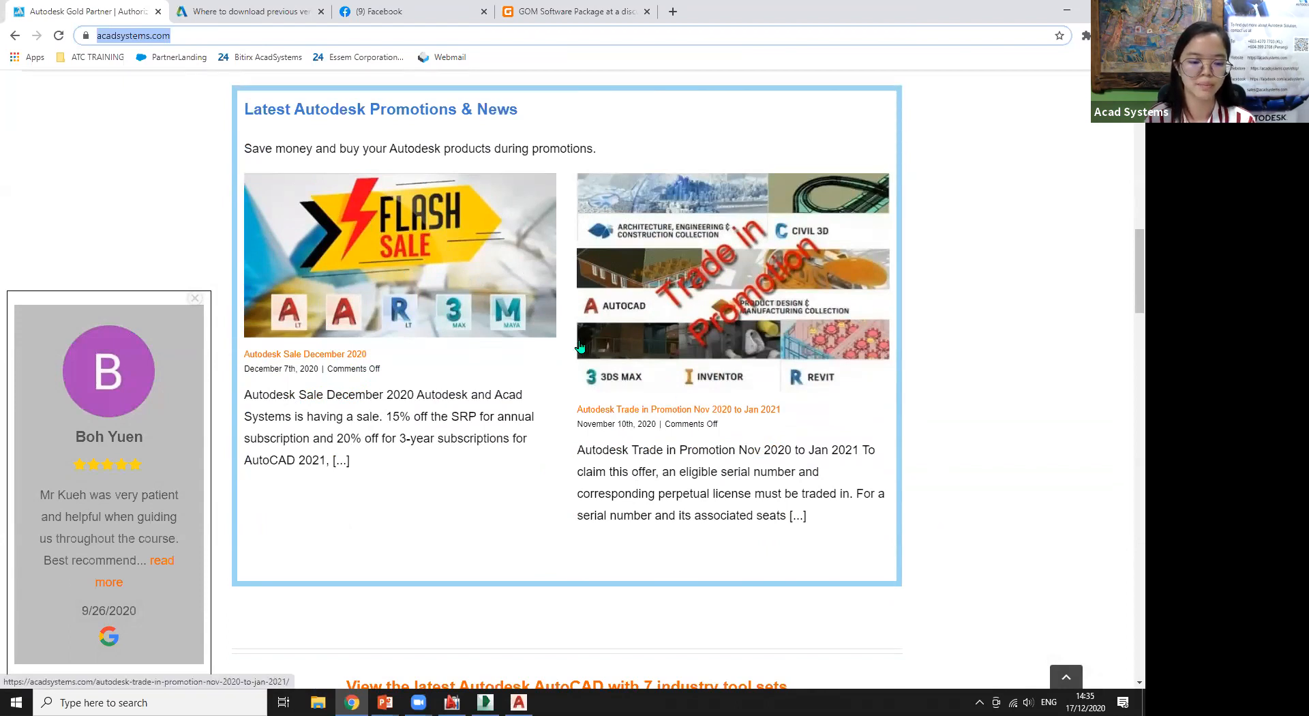
pyautogui.scroll(-1, 579, 348)
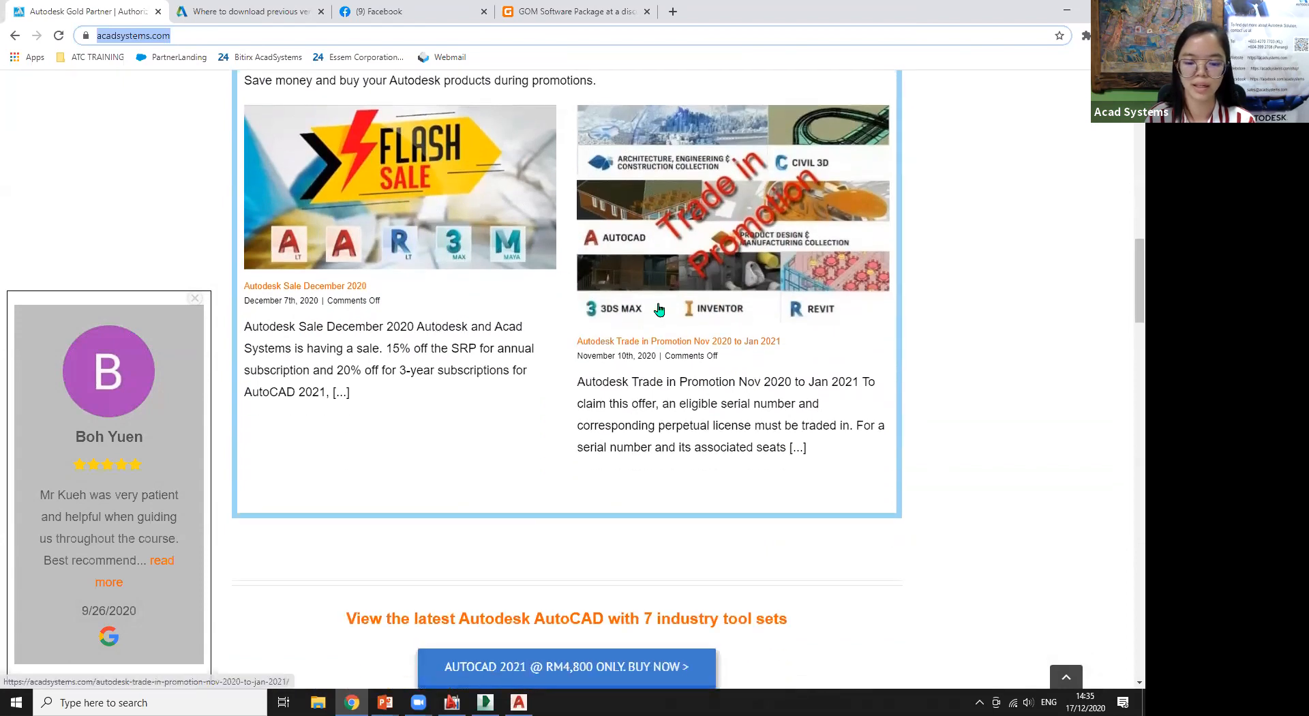
pyautogui.scroll(-1, 574, 276)
pyautogui.scroll(-9, 574, 277)
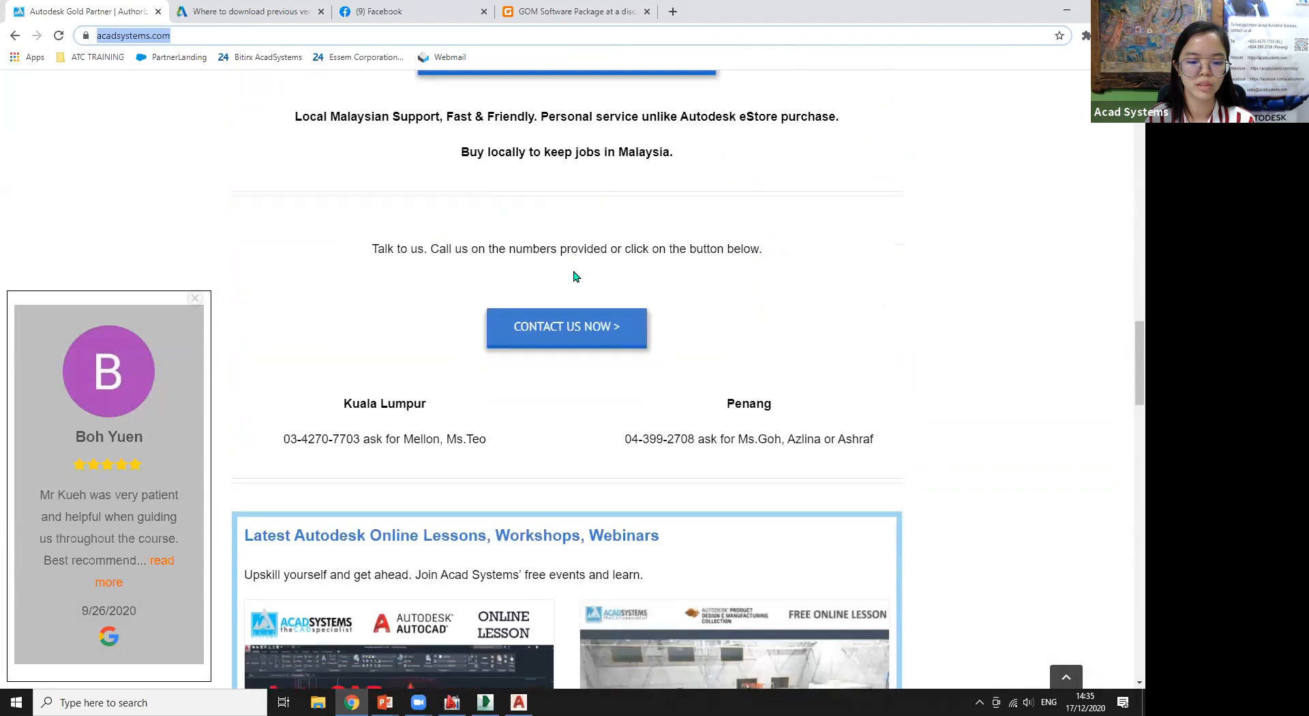
pyautogui.scroll(-1, 574, 276)
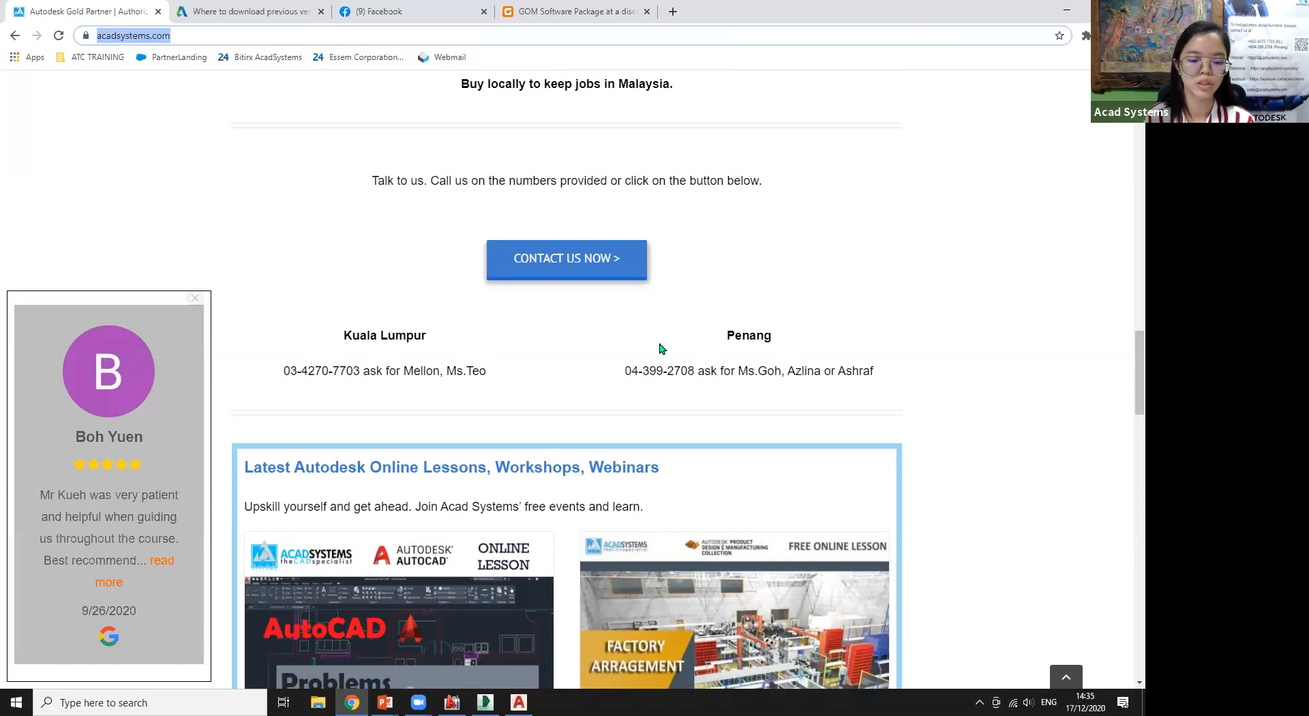
pyautogui.scroll(-5, 659, 348)
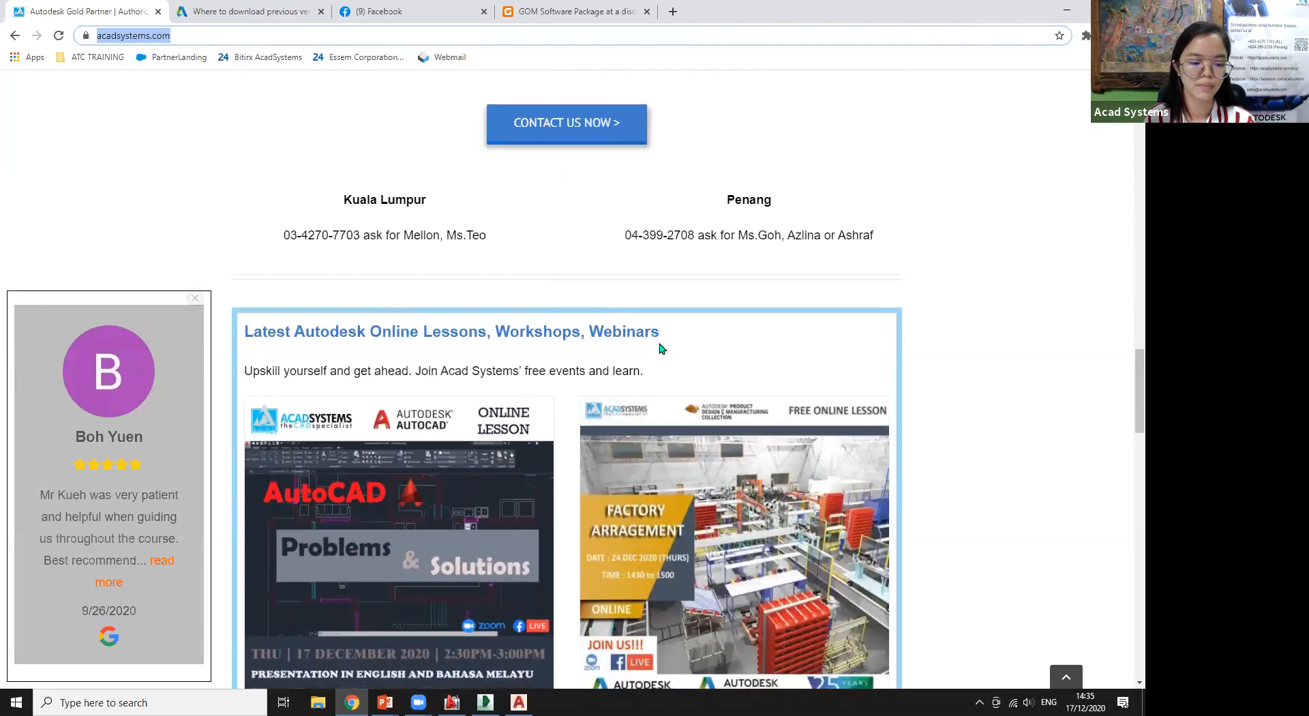
pyautogui.scroll(-1, 659, 349)
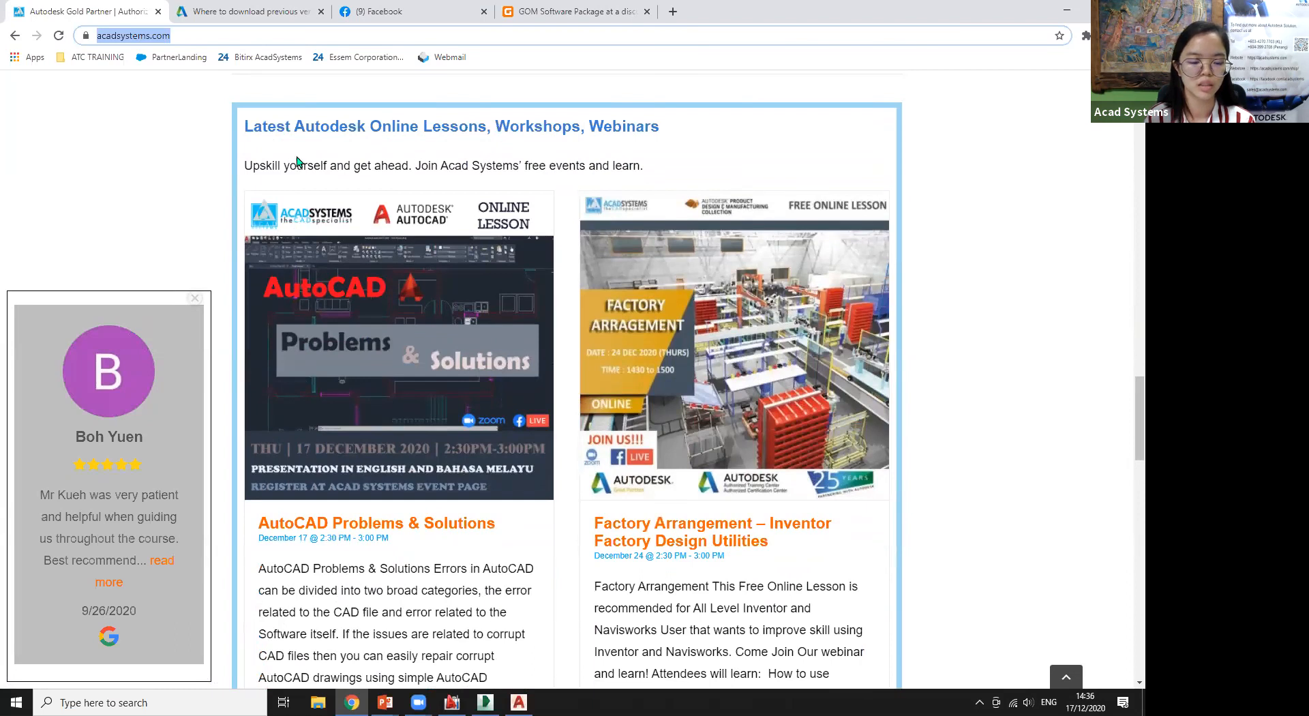
pyautogui.scroll(-2, 348, 208)
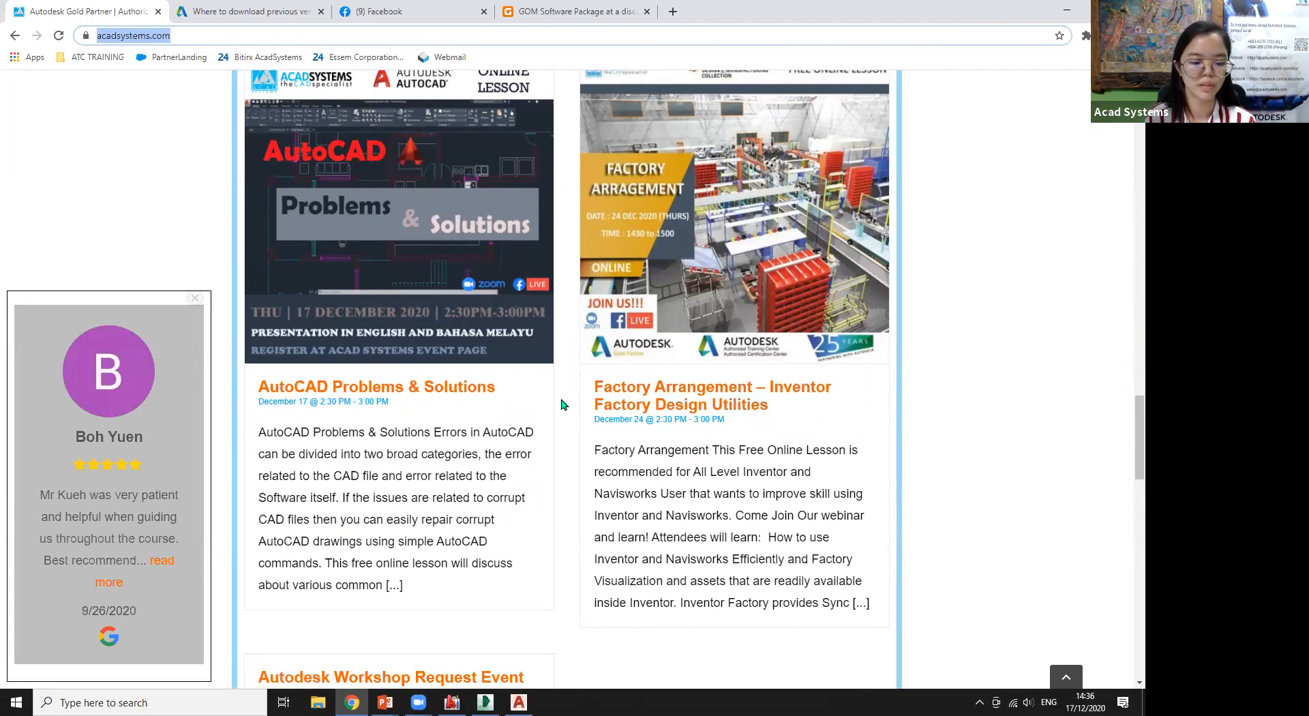
pyautogui.scroll(-1, 477, 369)
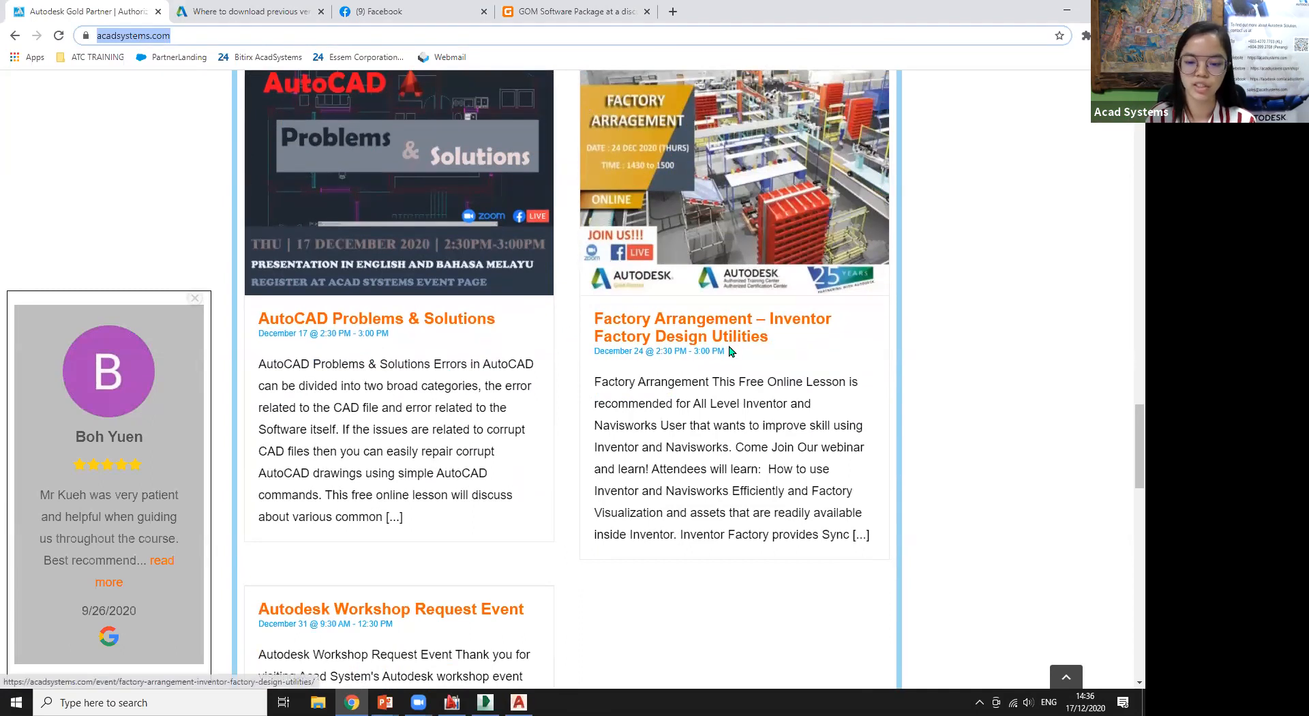
pyautogui.scroll(1, 731, 351)
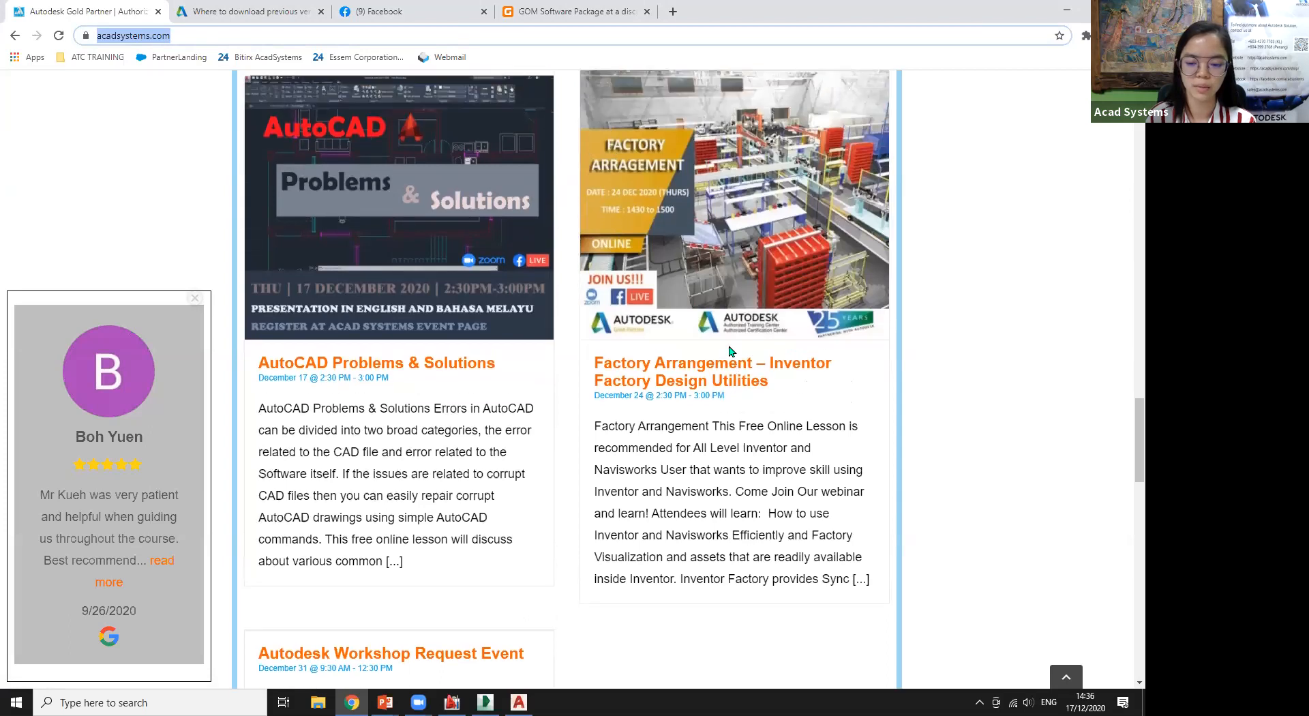
# Open the Factory Arrangement – Inventor Factory Design Utilities event, review its details and RSVP form, and return to the home page
pyautogui.click(701, 394)
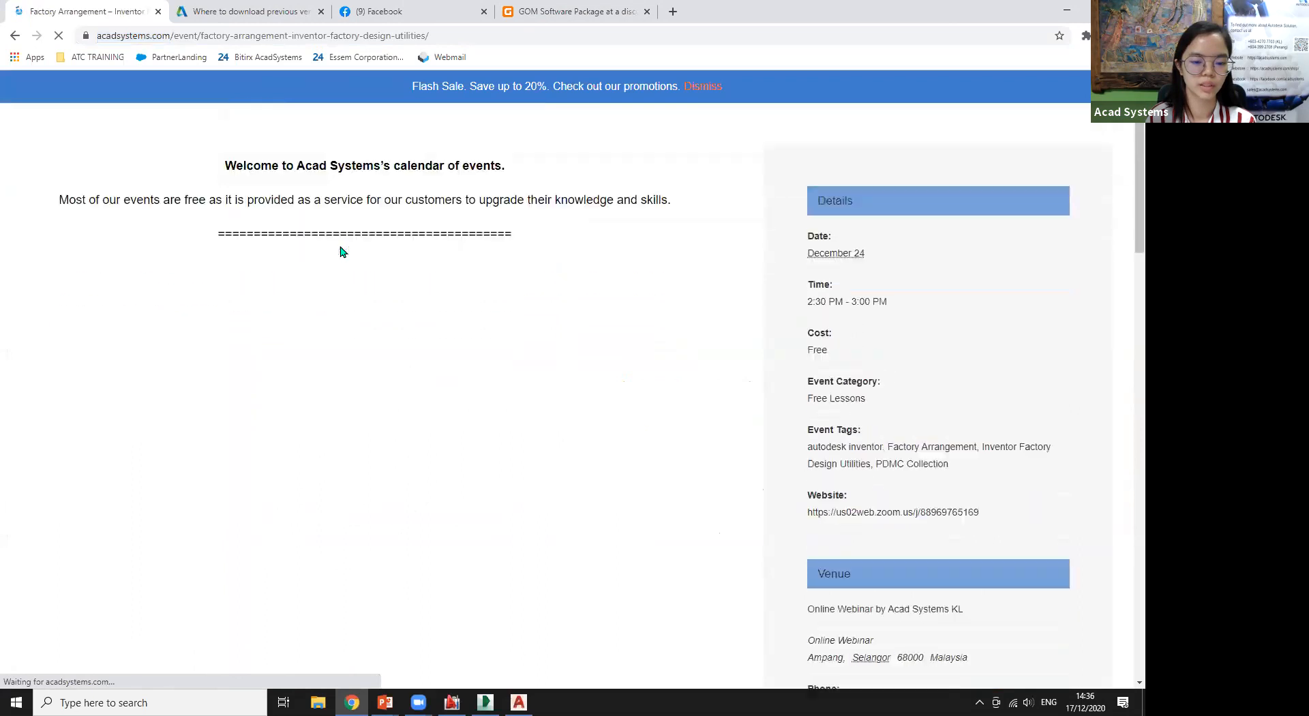
pyautogui.scroll(-4, 343, 252)
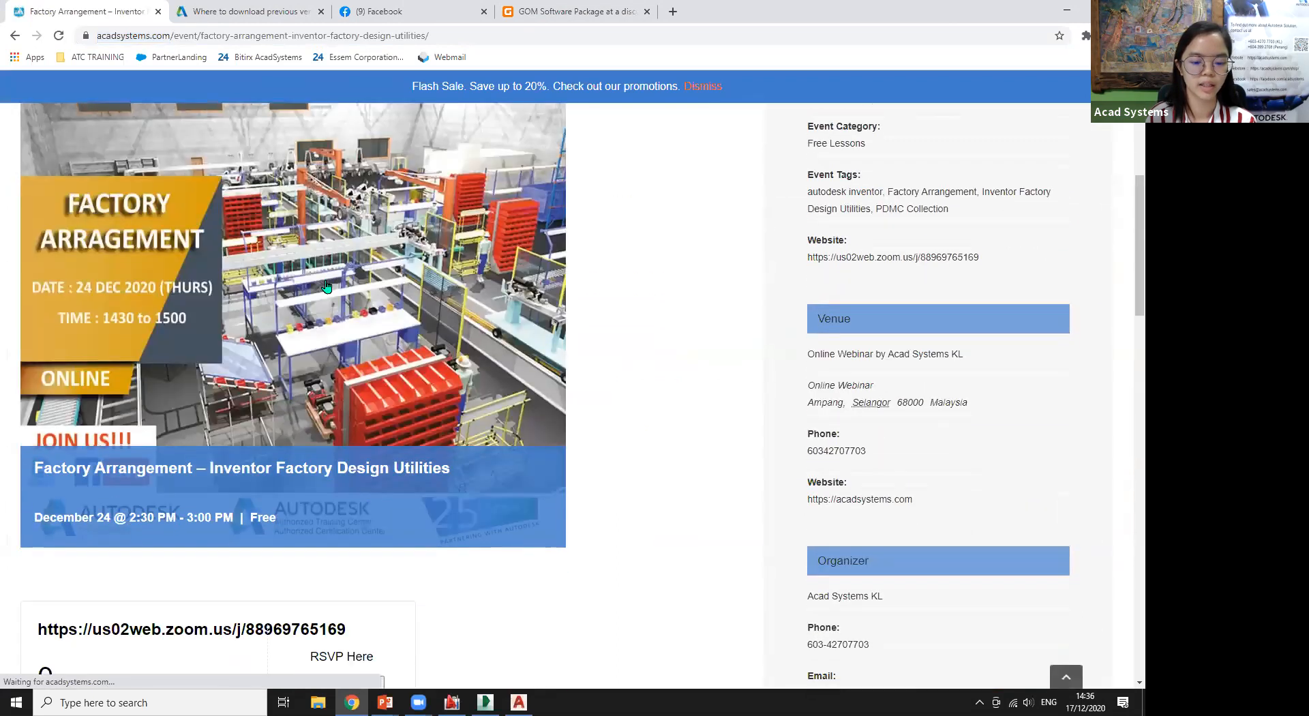
pyautogui.scroll(-2, 334, 273)
pyautogui.scroll(-4, 326, 286)
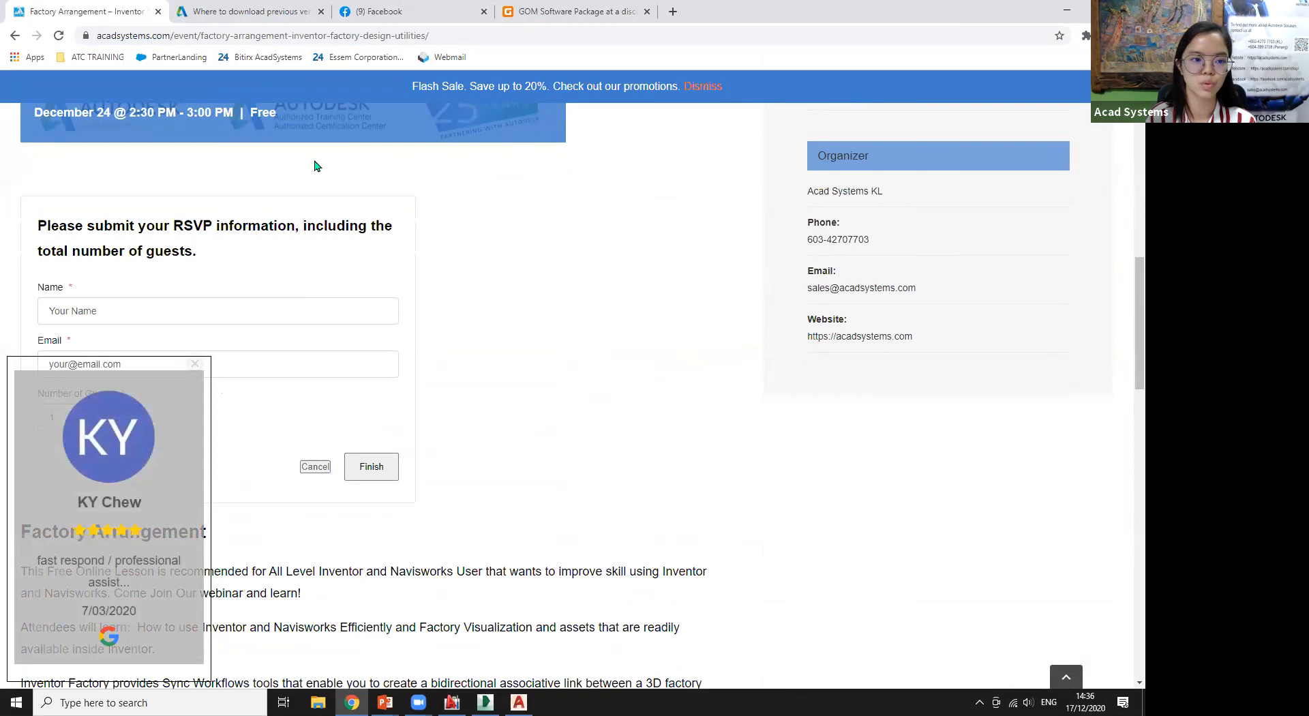
pyautogui.scroll(4, 315, 164)
pyautogui.scroll(4, 315, 164)
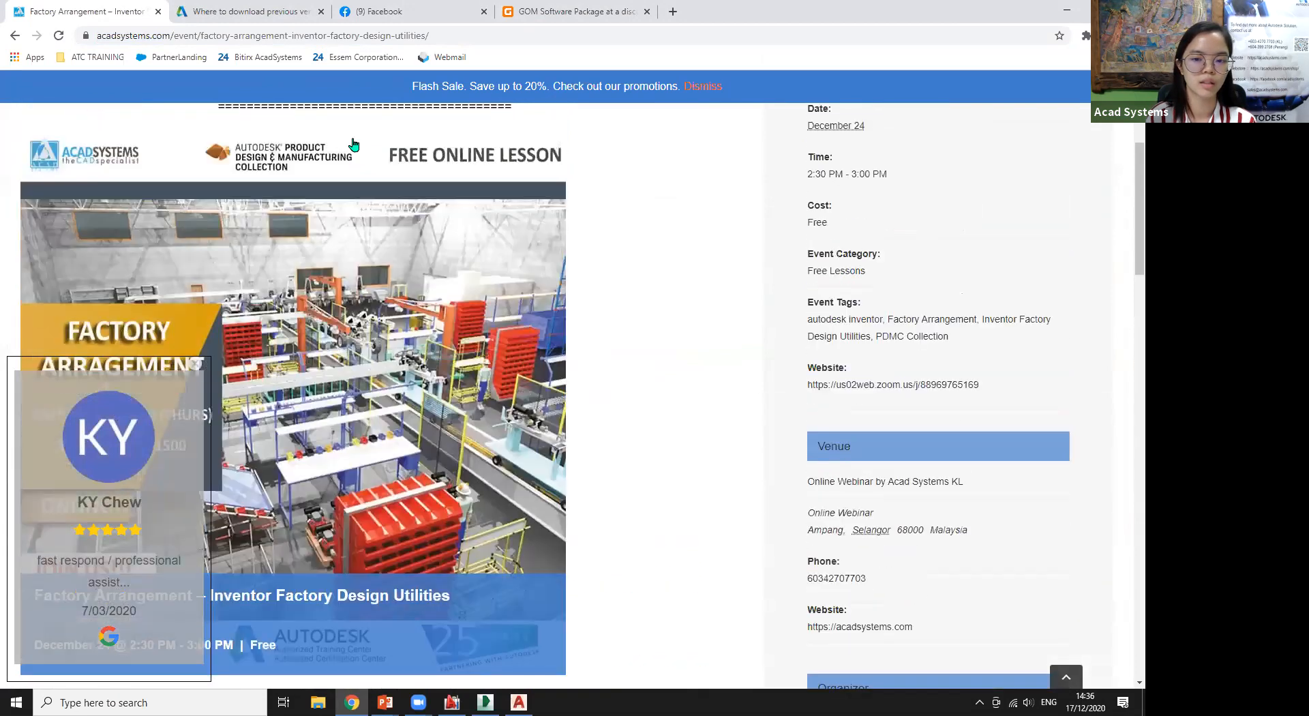
pyautogui.scroll(4, 410, 36)
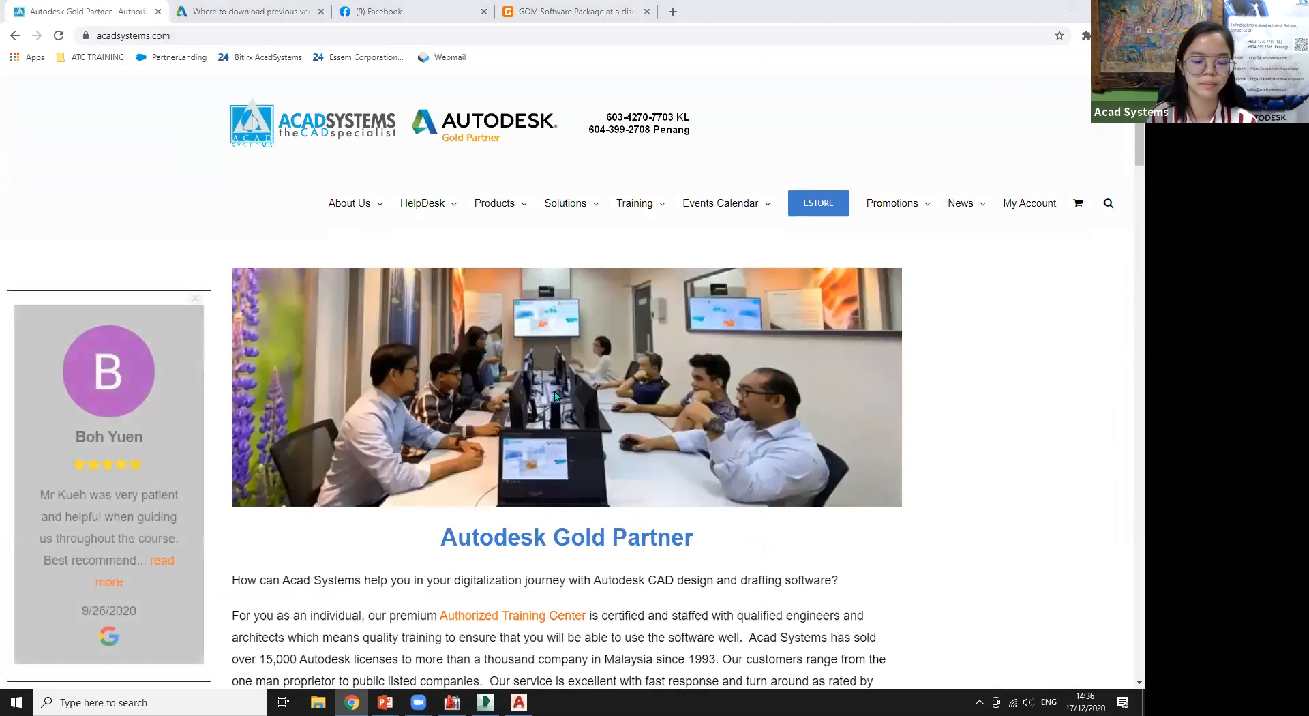
pyautogui.scroll(-4, 513, 311)
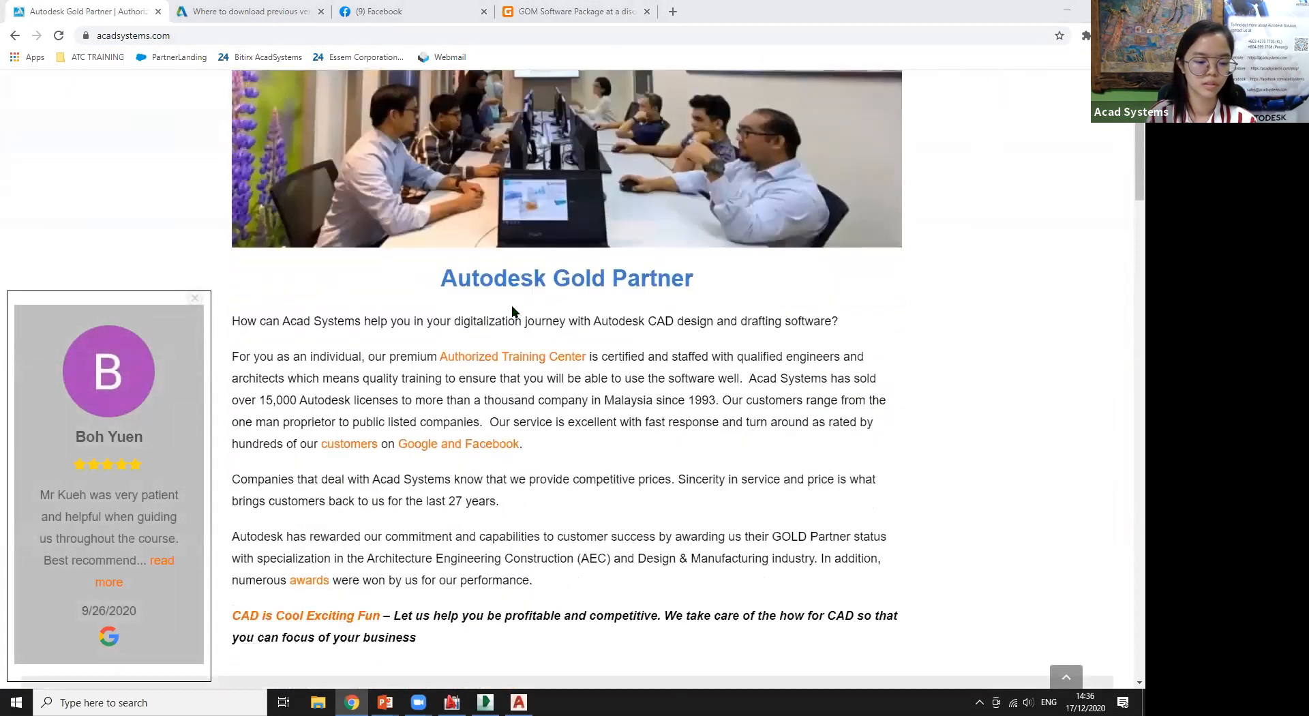
# Switch to the PowerPoint slideshow and advance from the title slide to the Lessons Content slide
pyautogui.hotkey('alt', 'Tab')
pyautogui.press('Tab')
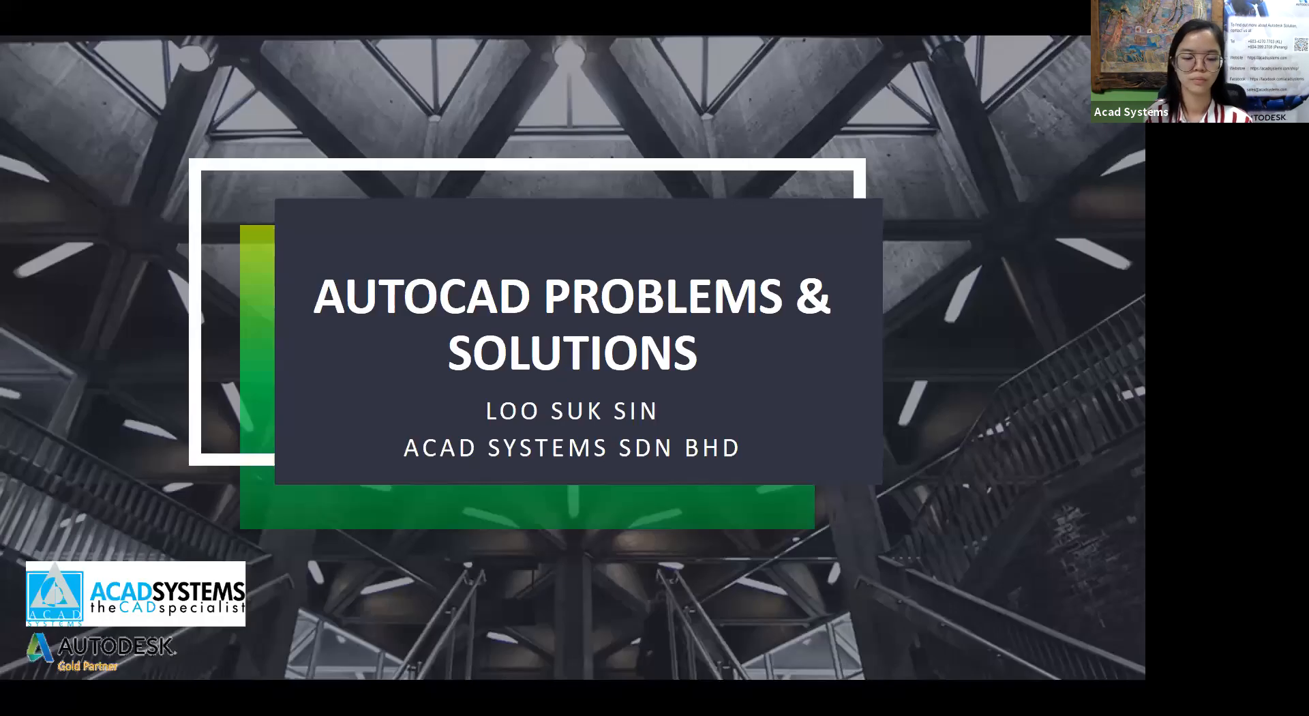
pyautogui.press('Right')
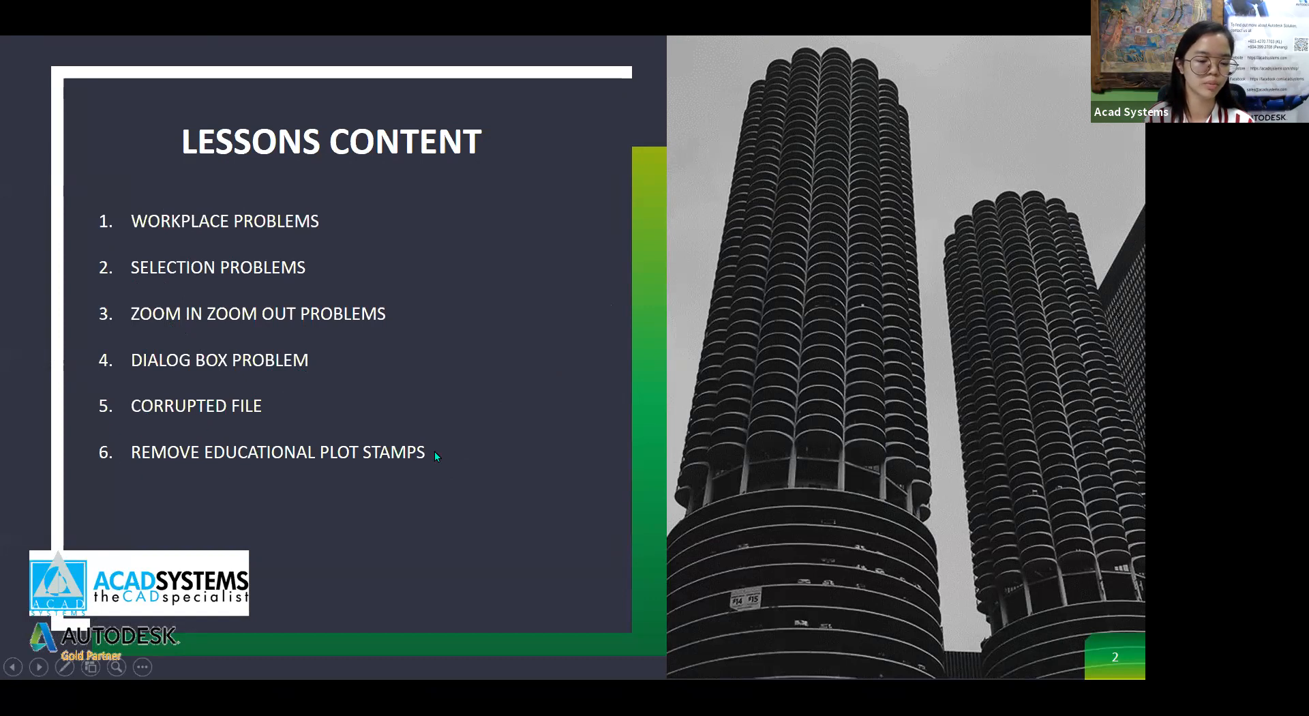
pyautogui.press('Right')
pyautogui.press('Left')
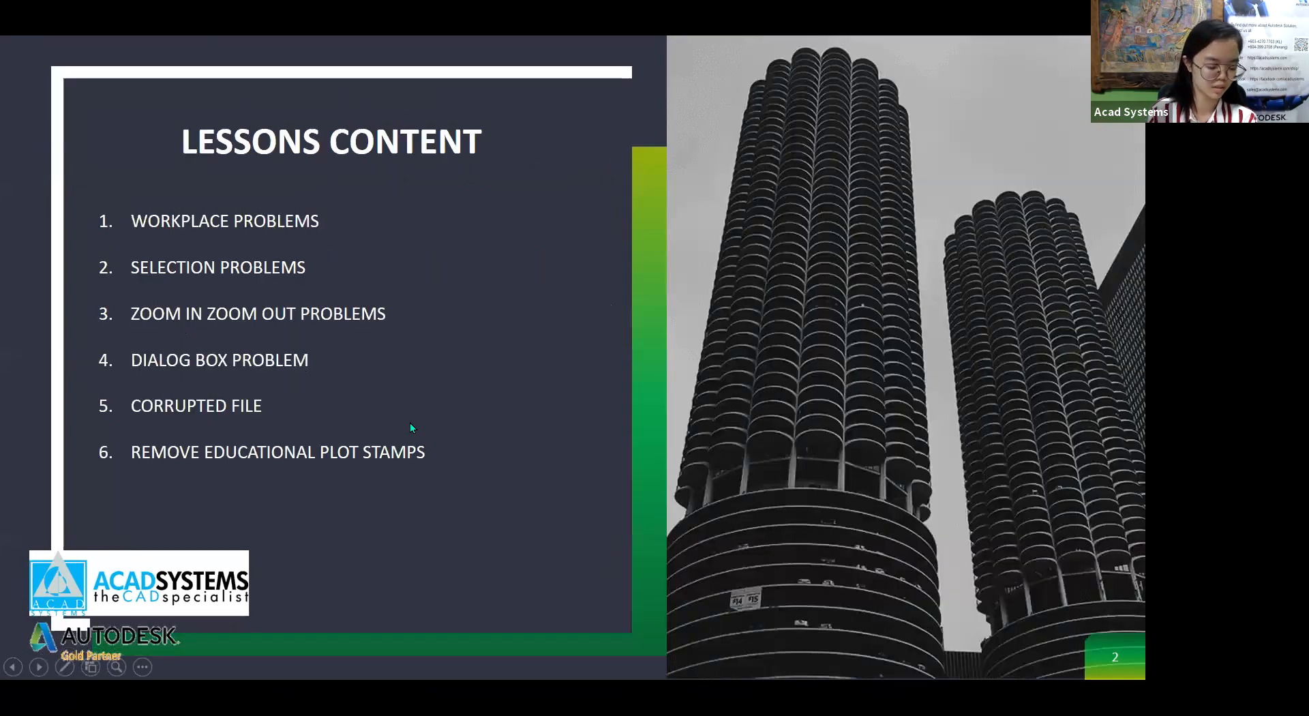
# Switch to the AutoCAD window with Drawing1.dwg open
pyautogui.hotkey('alt', 'Tab')
pyautogui.hotkey('alt', 'Tab')
pyautogui.hotkey('alt', 'Tab')
pyautogui.hotkey('alt', 'Tab')
pyautogui.hotkey('alt', 'Tab')
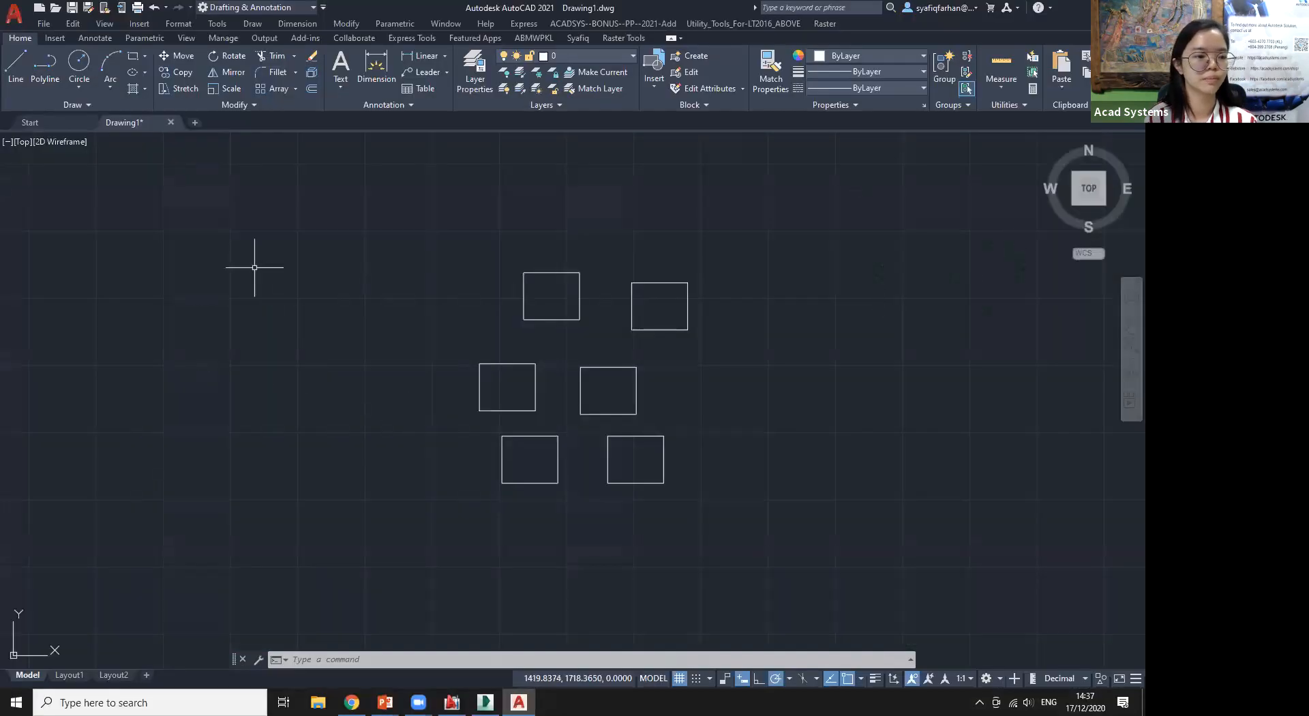
# Hide the ribbon and file tabs by running the CLEANSCREENON command
pyautogui.scroll(-2, 286, 316)
pyautogui.moveTo(286, 315); pyautogui.dragTo(842, 359, button='middle')
pyautogui.moveTo(603, 354); pyautogui.dragTo(800, 389, button='middle')
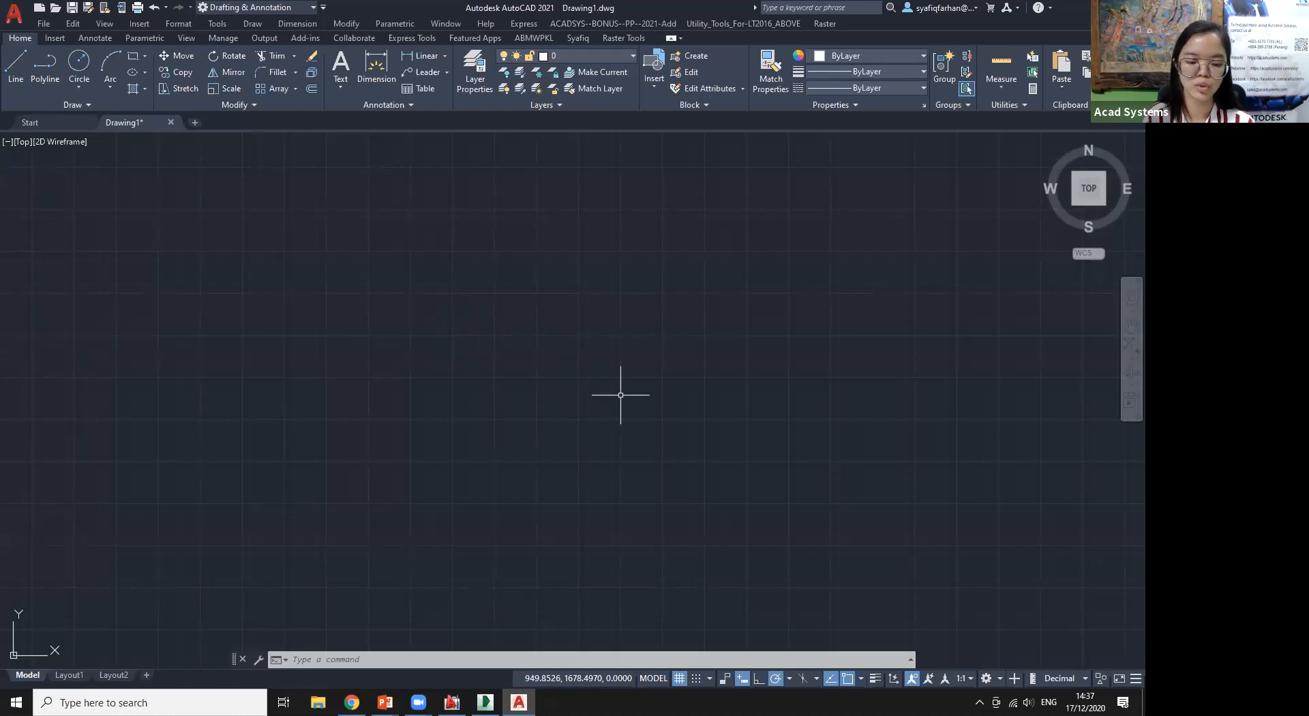
pyautogui.write('C')
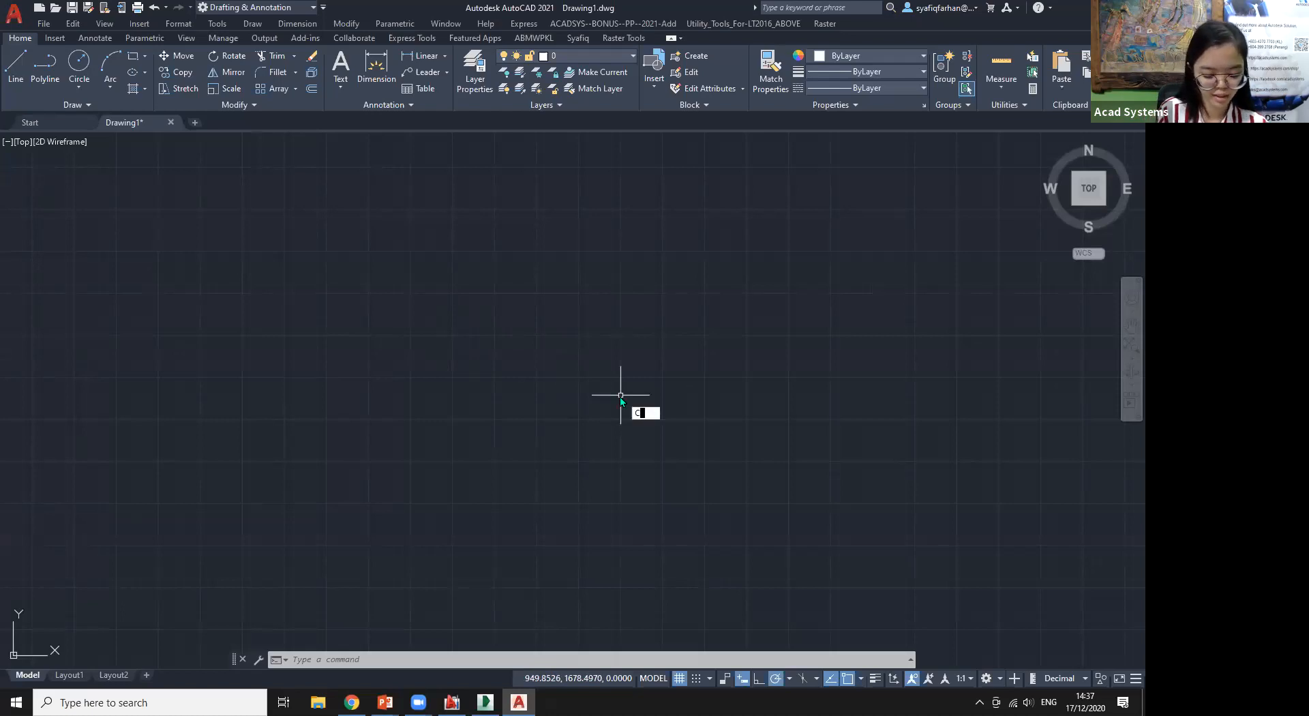
pyautogui.write('LEANSCREENON')
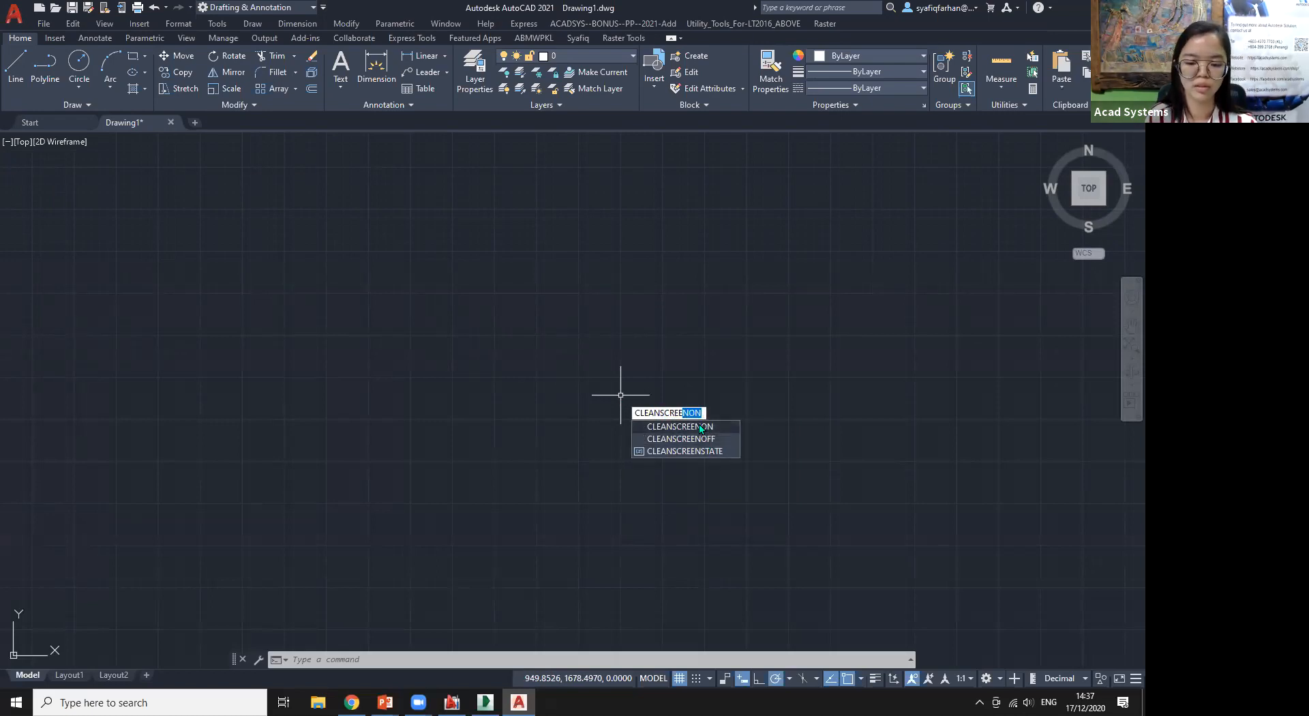
pyautogui.click(700, 428)
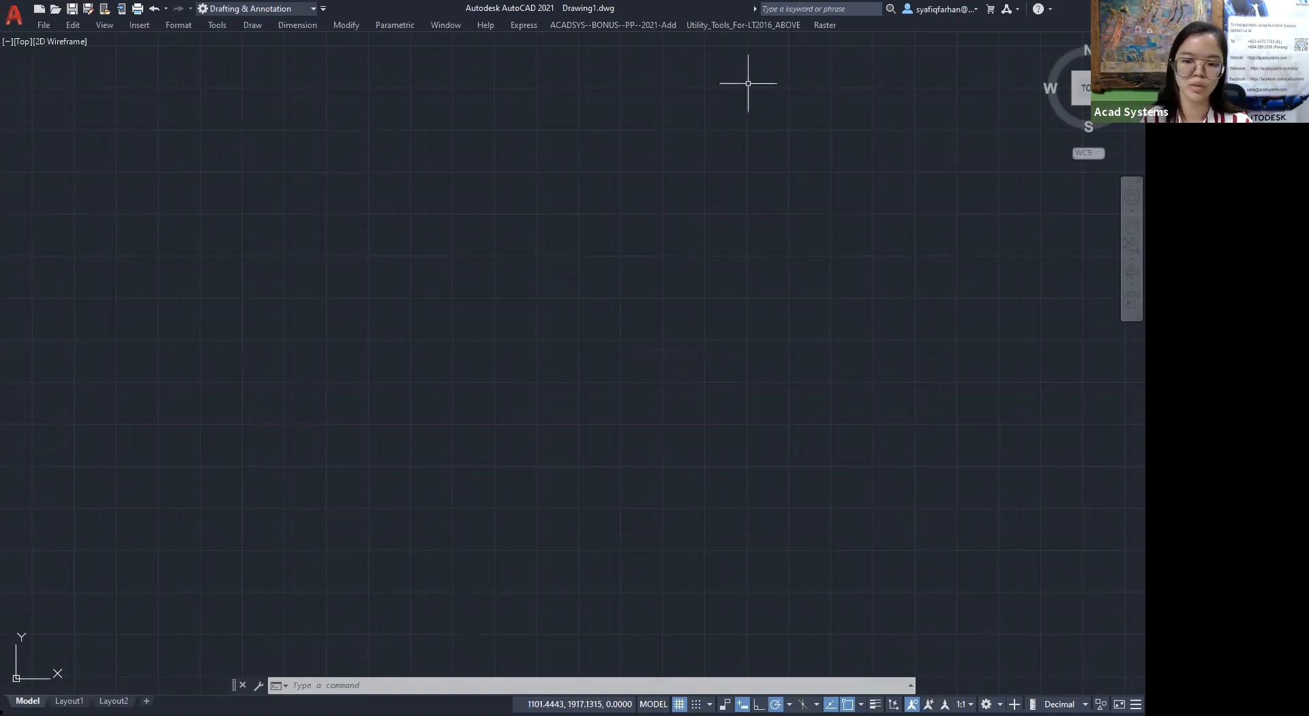
# Restore the ribbon and file tabs by running the CLEANSCREENOFF command
pyautogui.scroll(-2, 620, 309)
pyautogui.moveTo(607, 307); pyautogui.dragTo(657, 305, button='middle')
pyautogui.write('CLEANSCREENON')
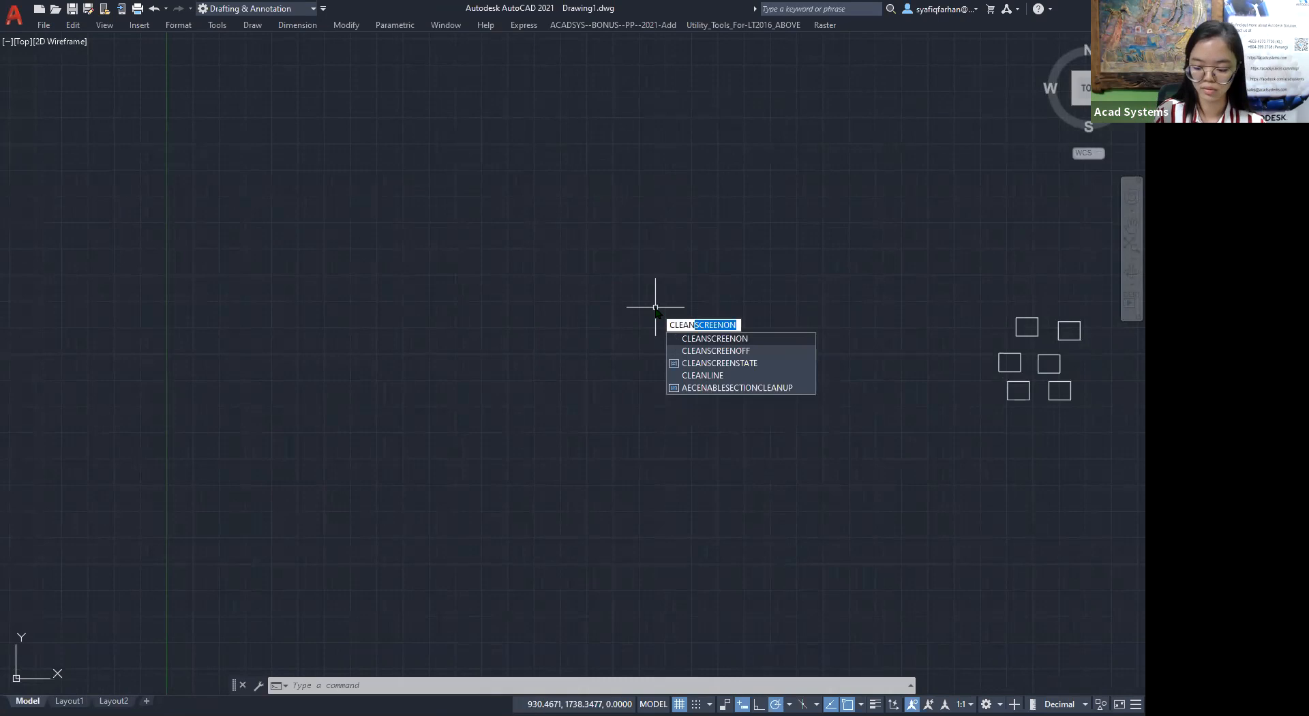
pyautogui.press('Down')
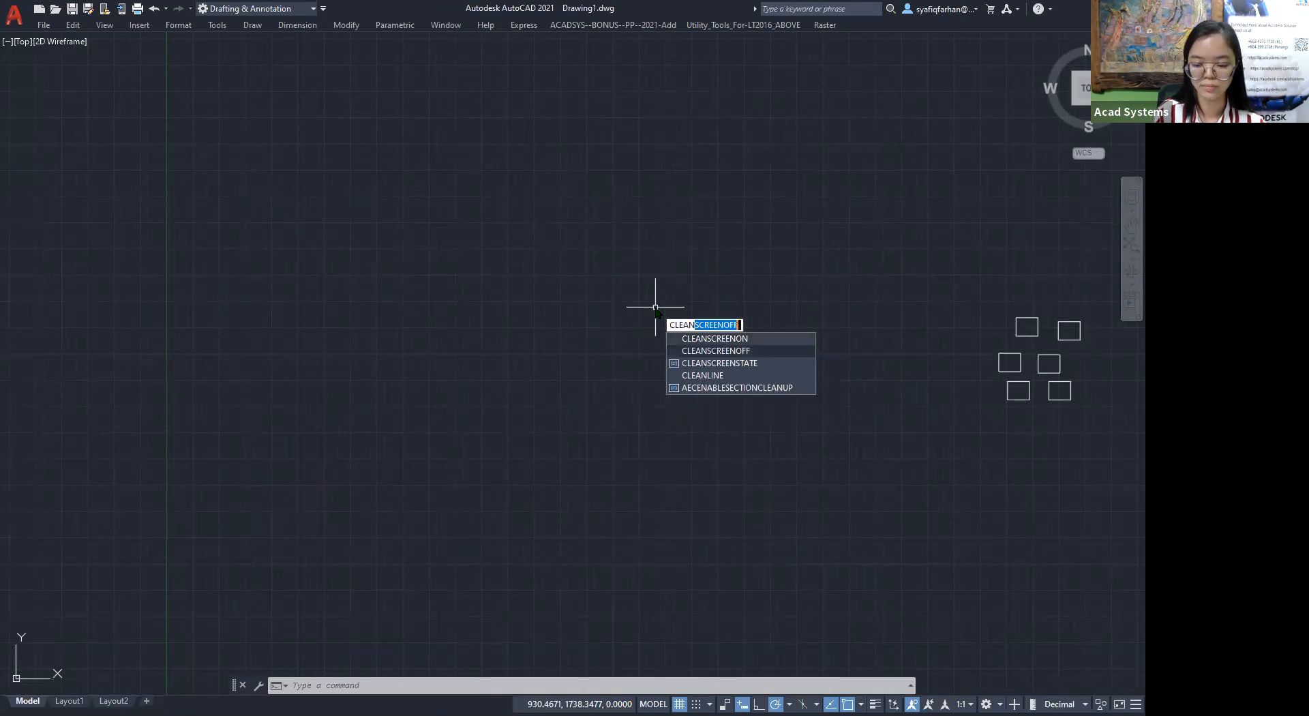
pyautogui.press('Return')
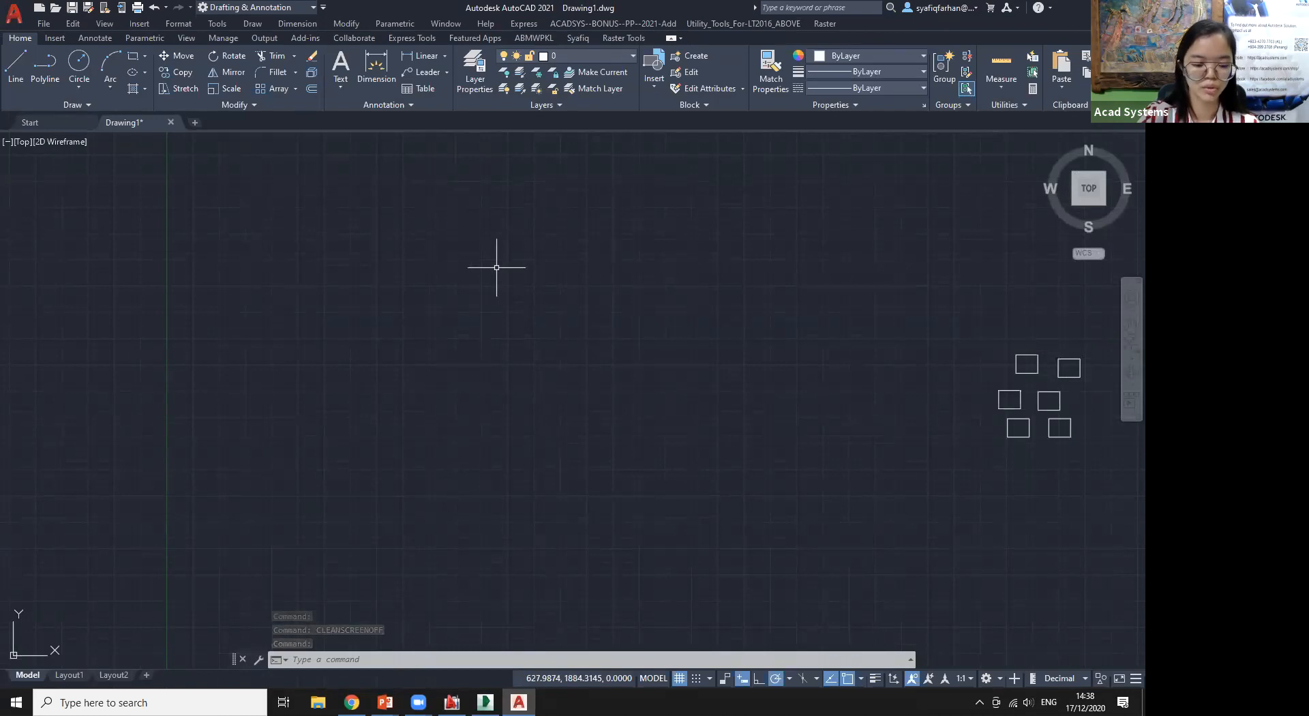
# Toggle Clean Screen on and off twice, without running the typed commands
pyautogui.hotkey('ctrl', '0')
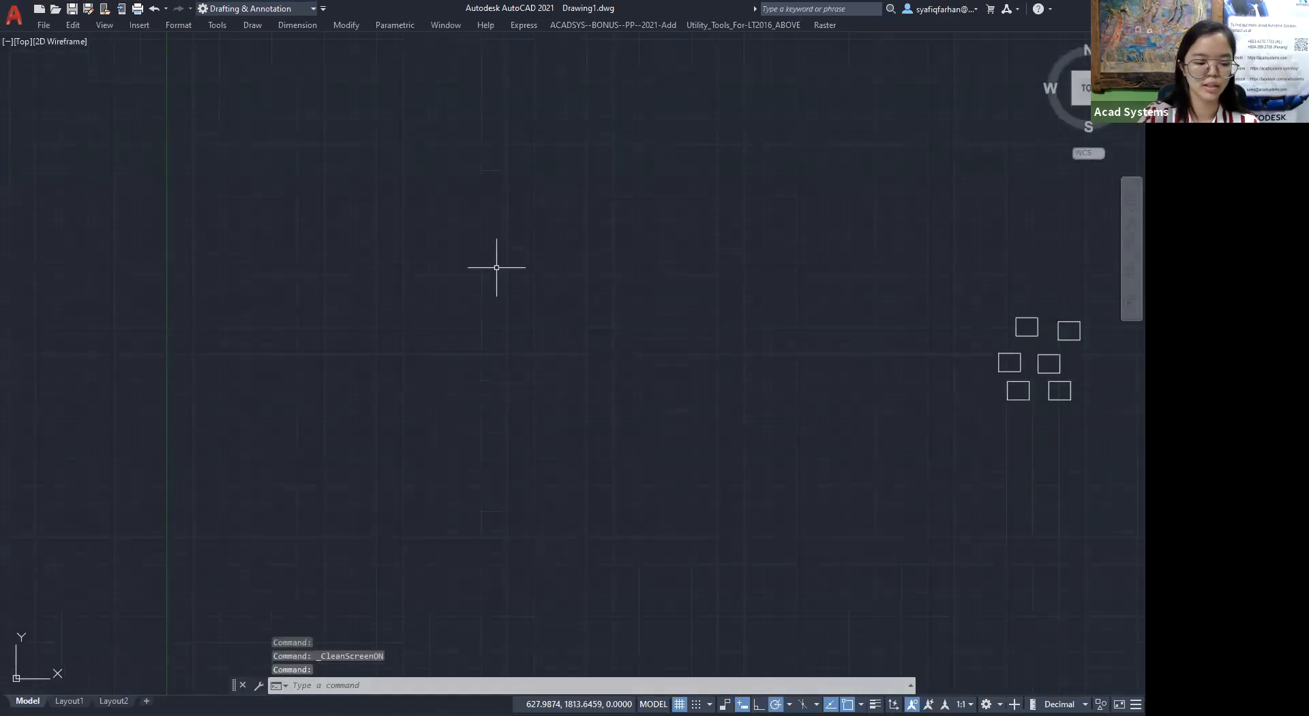
pyautogui.hotkey('ctrl', '0')
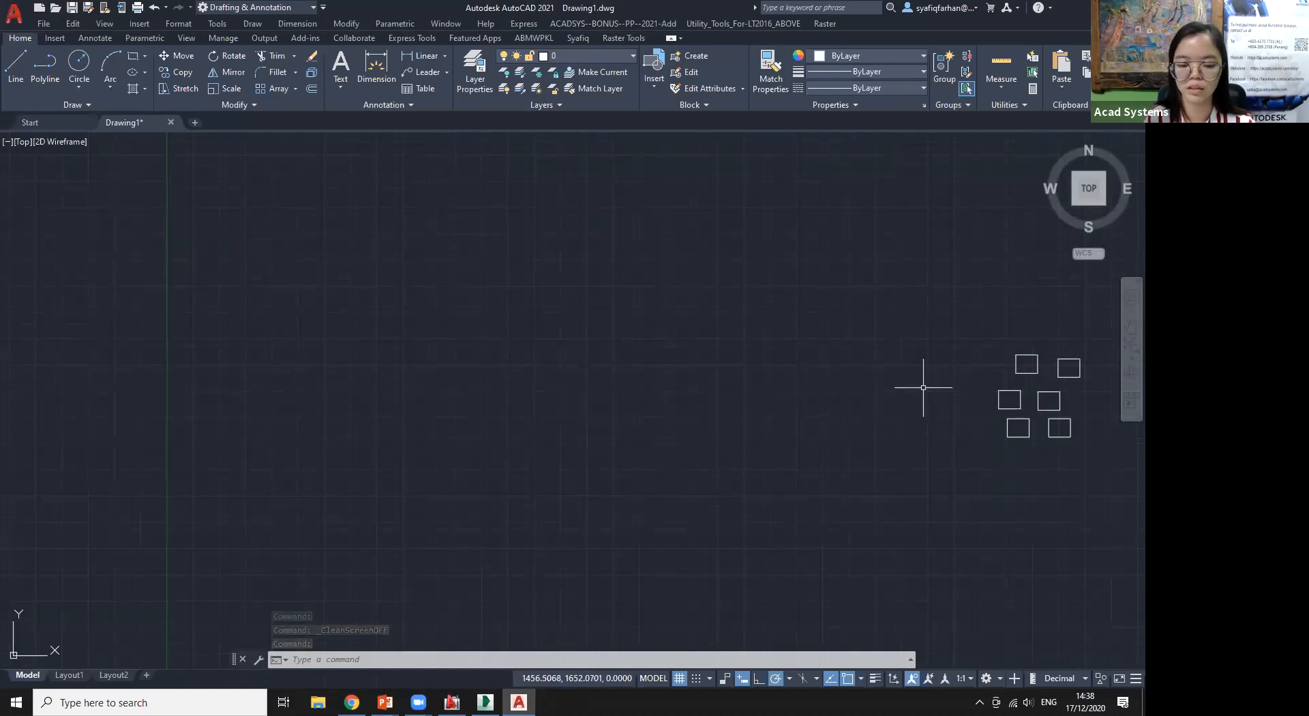
pyautogui.click(1121, 679)
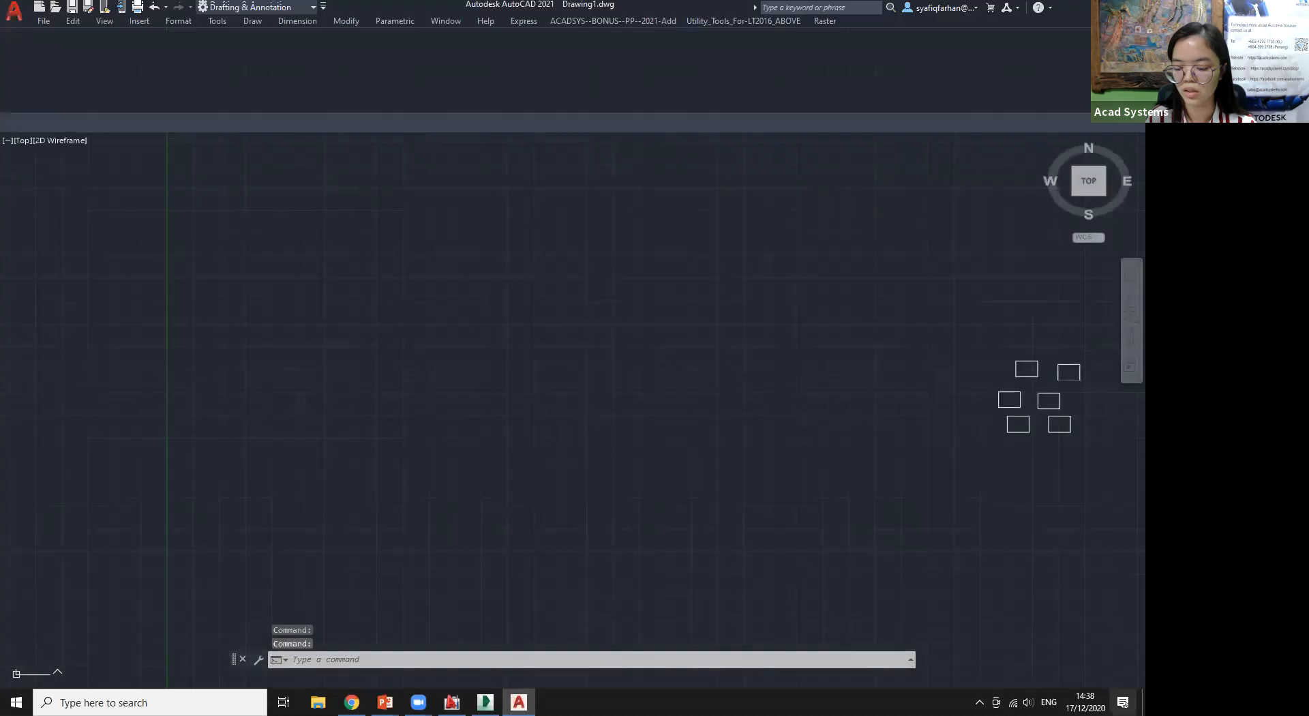
pyautogui.click(1119, 678)
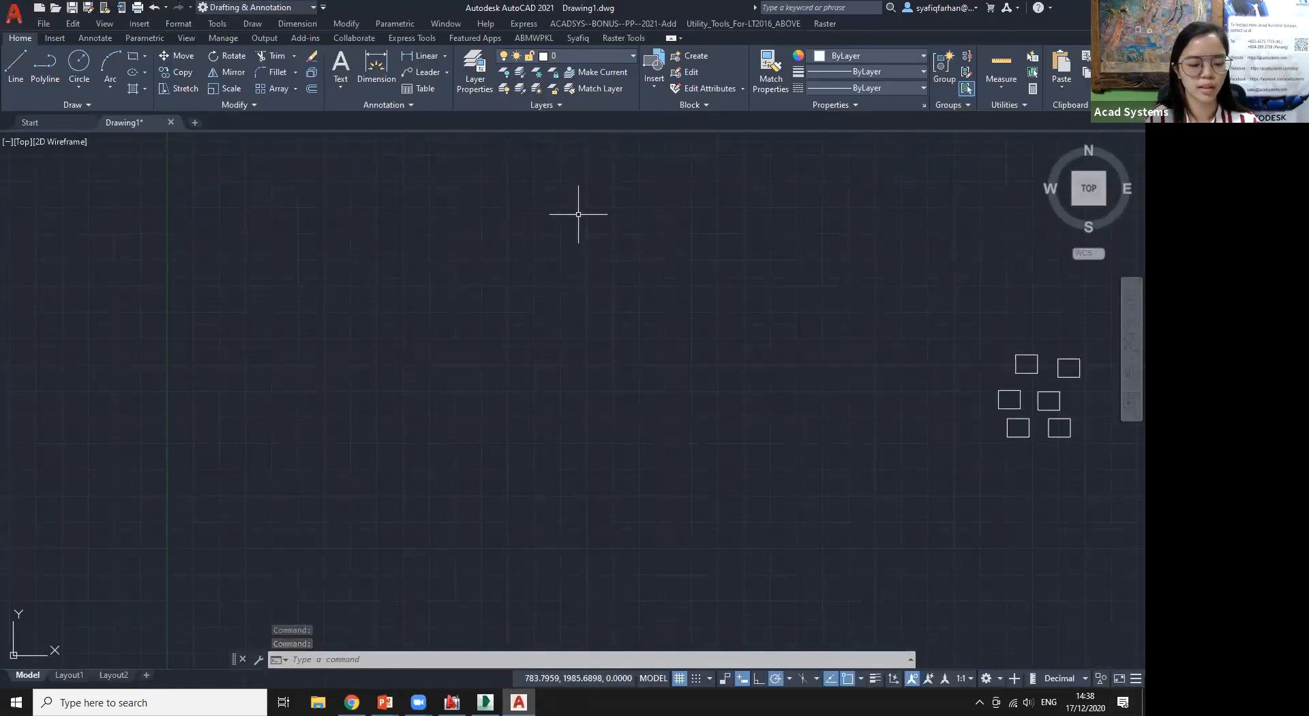
# Close the Command Line window, confirming the closure, and display it again
pyautogui.click(242, 659)
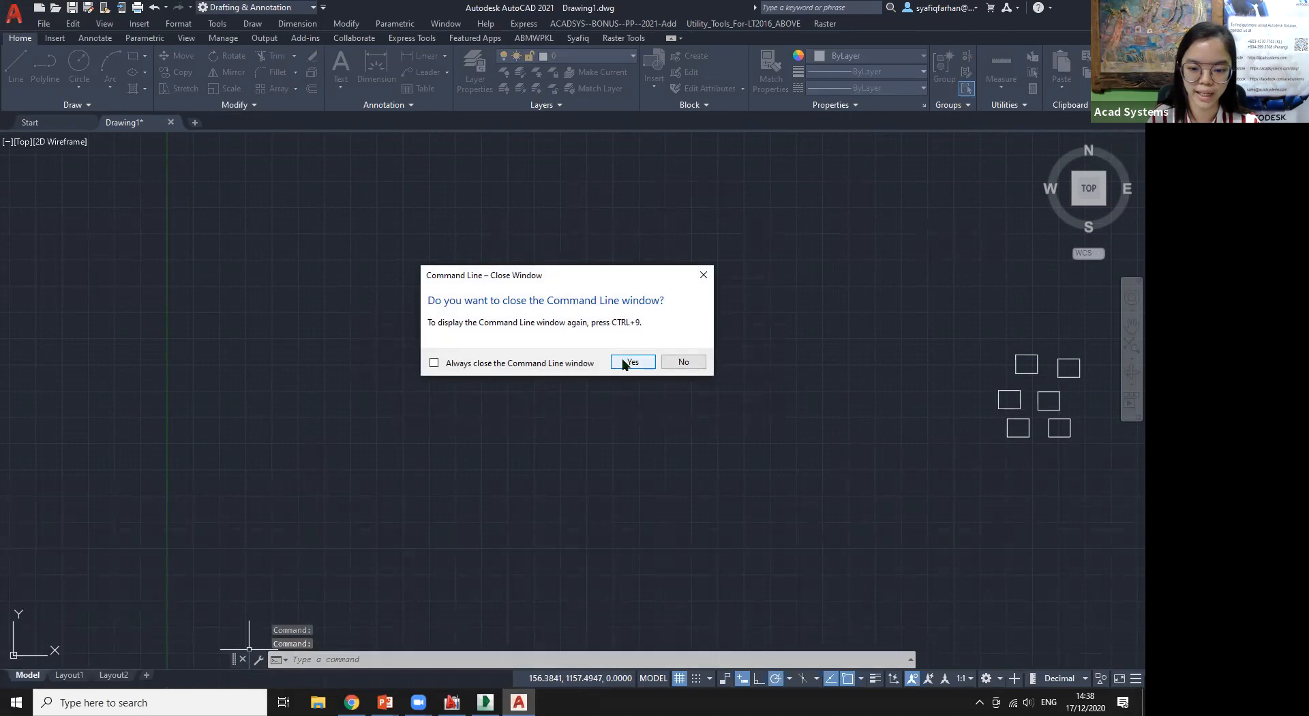
pyautogui.click(625, 364)
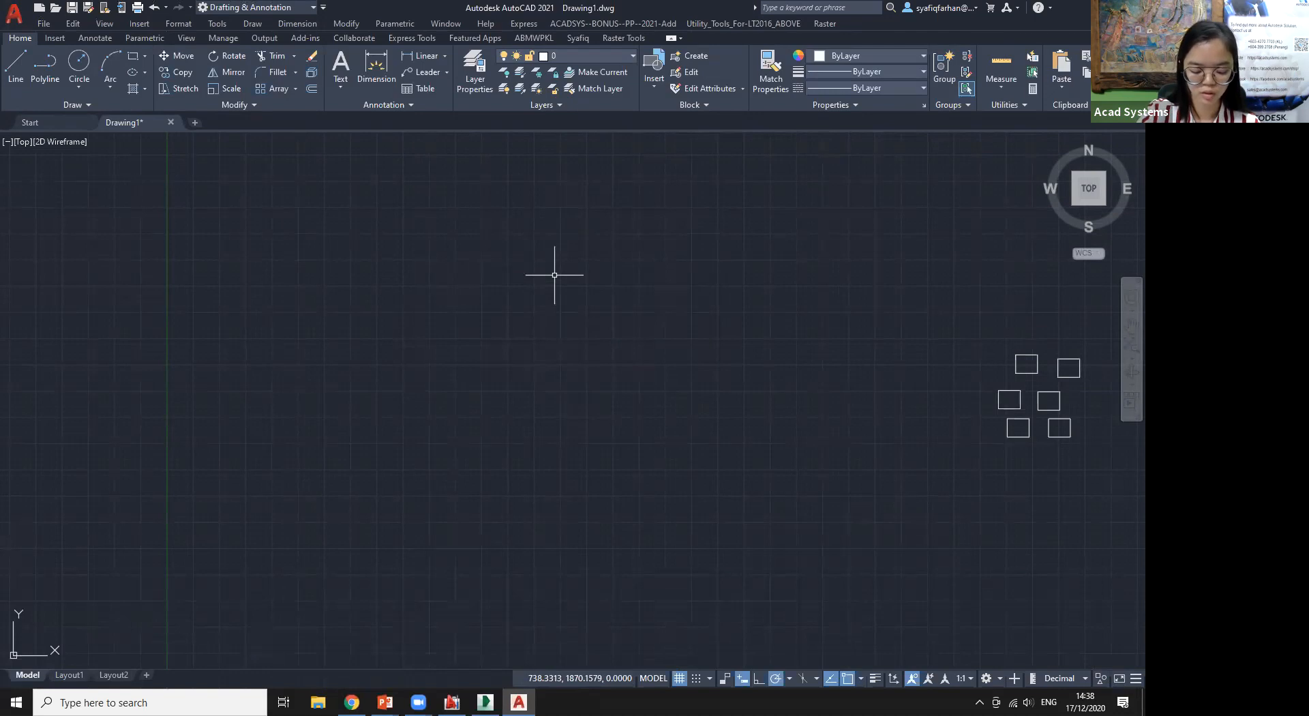
pyautogui.hotkey('ctrl', '9')
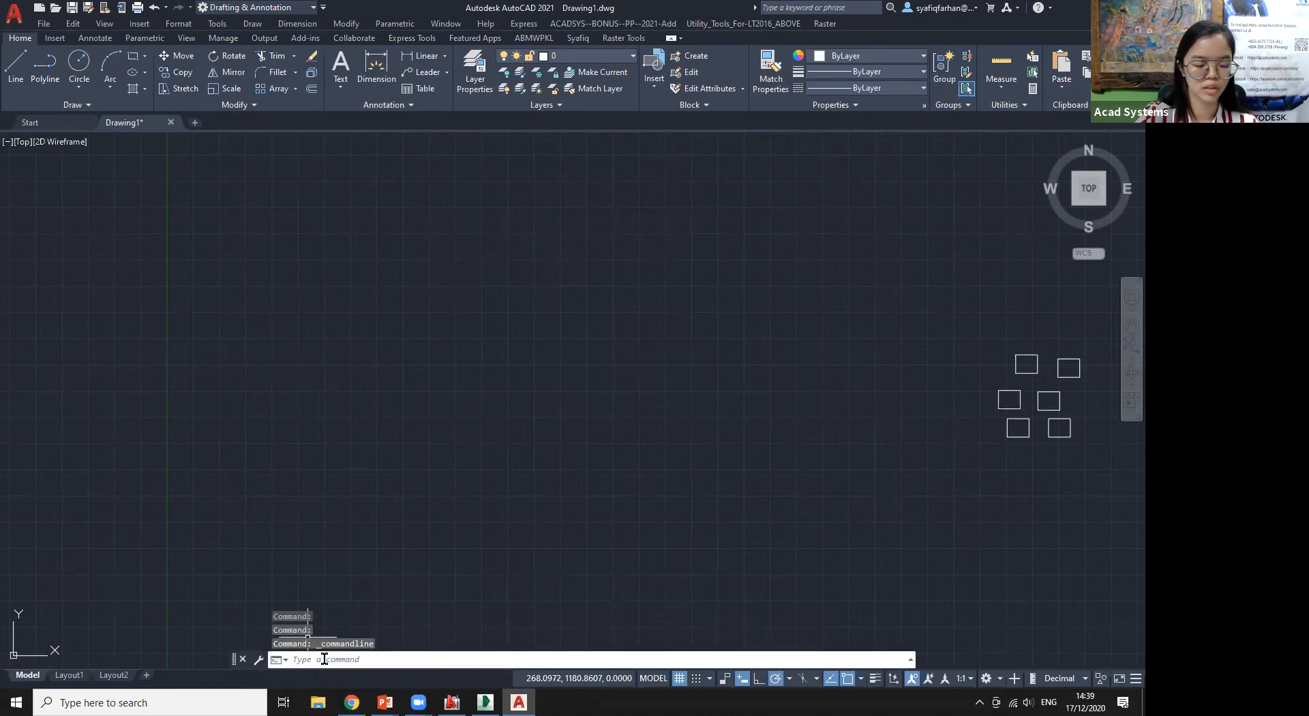
# Hide the Command Line window once more, accepting the closing prompt, and bring it back
pyautogui.hotkey('ctrl', '9')
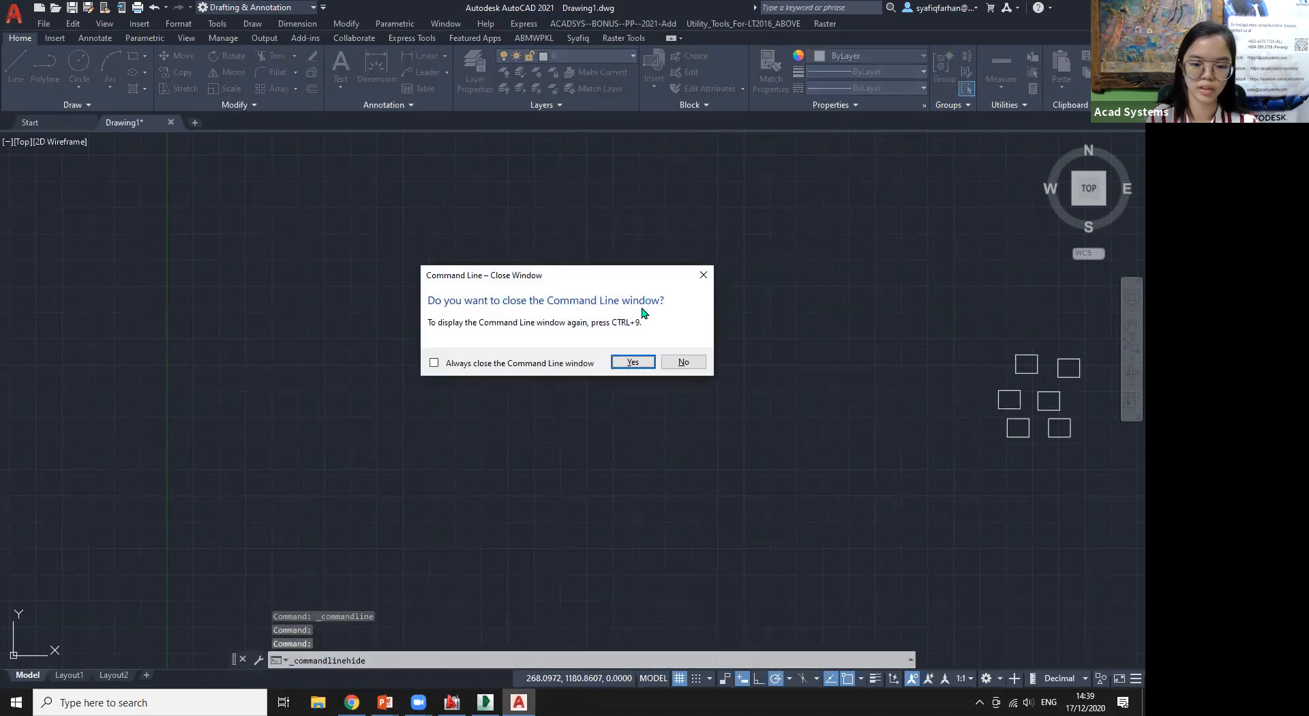
pyautogui.click(634, 361)
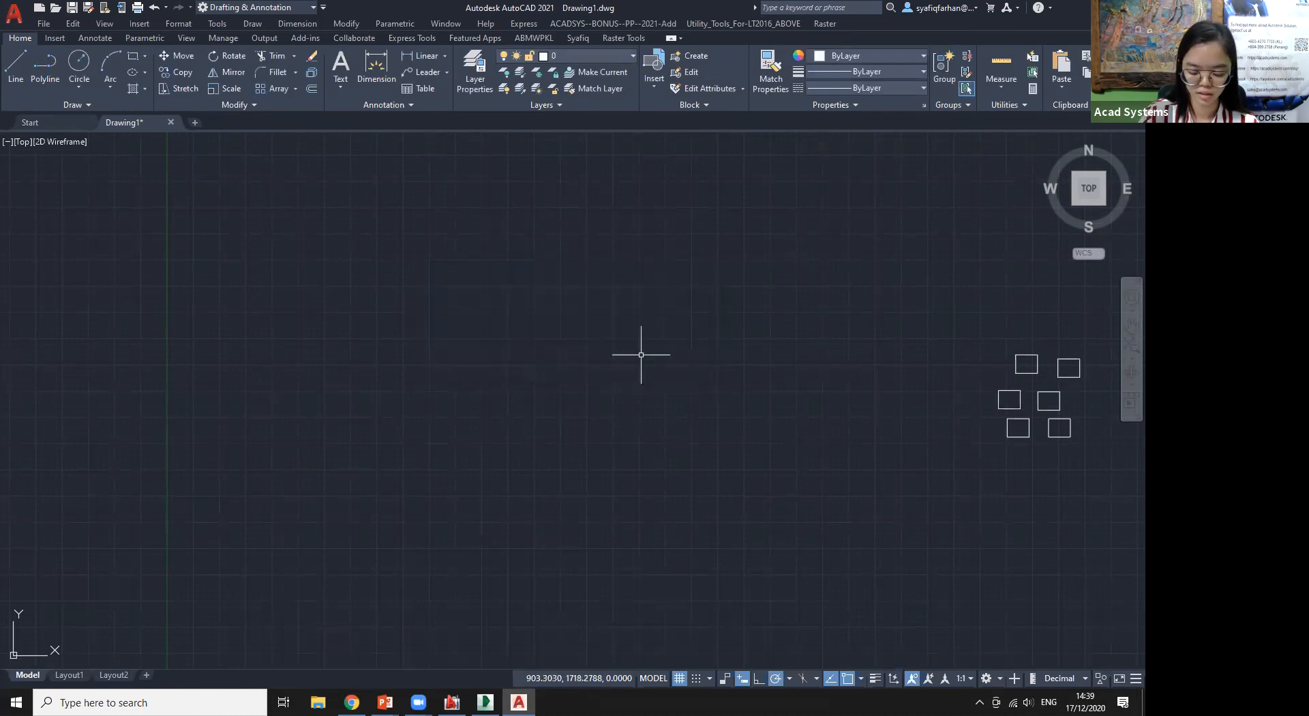
pyautogui.hotkey('ctrl', '9')
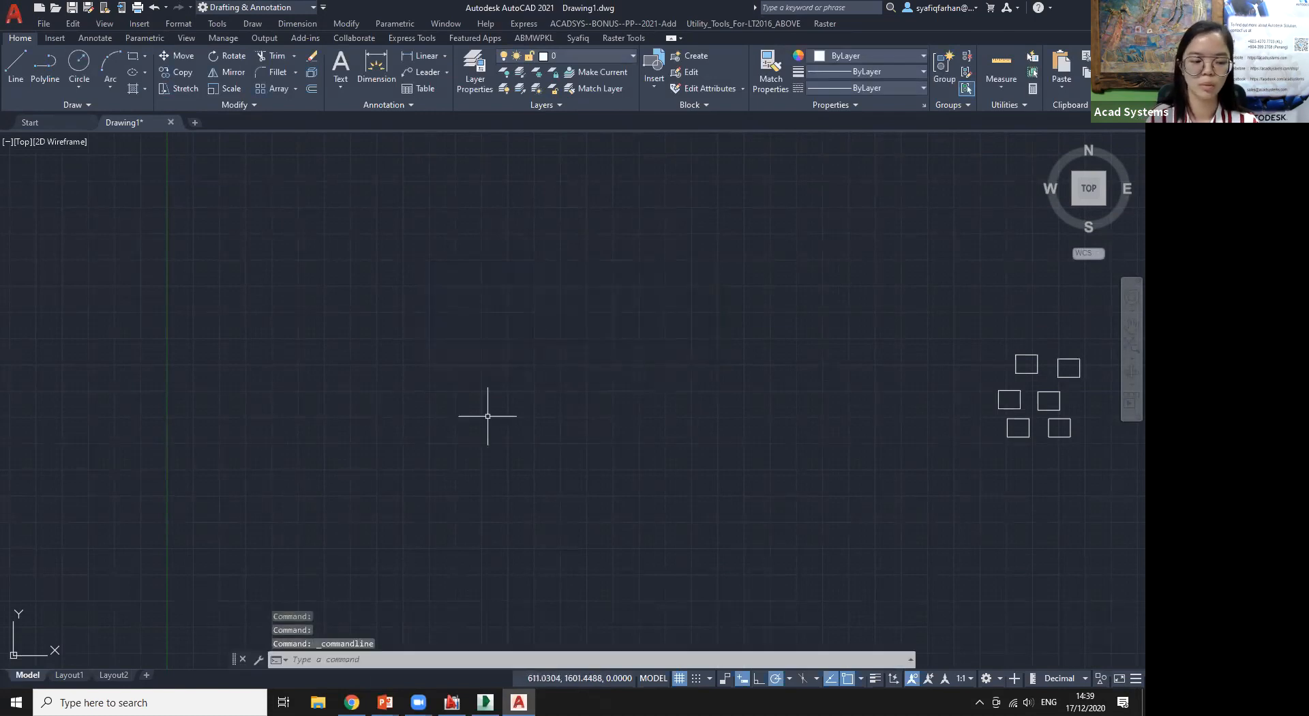
# Select all six rectangles by enclosing them in one window selection
pyautogui.scroll(-2, 487, 416)
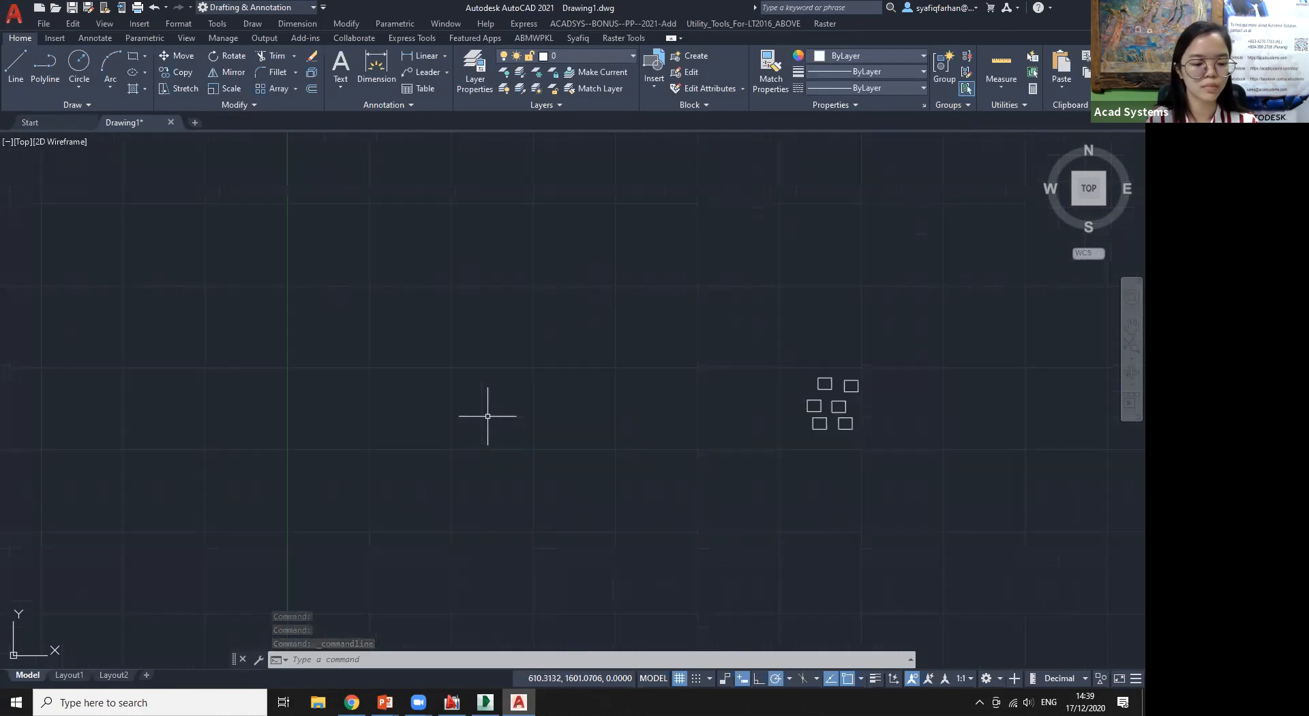
pyautogui.moveTo(657, 403); pyautogui.dragTo(541, 386, button='middle')
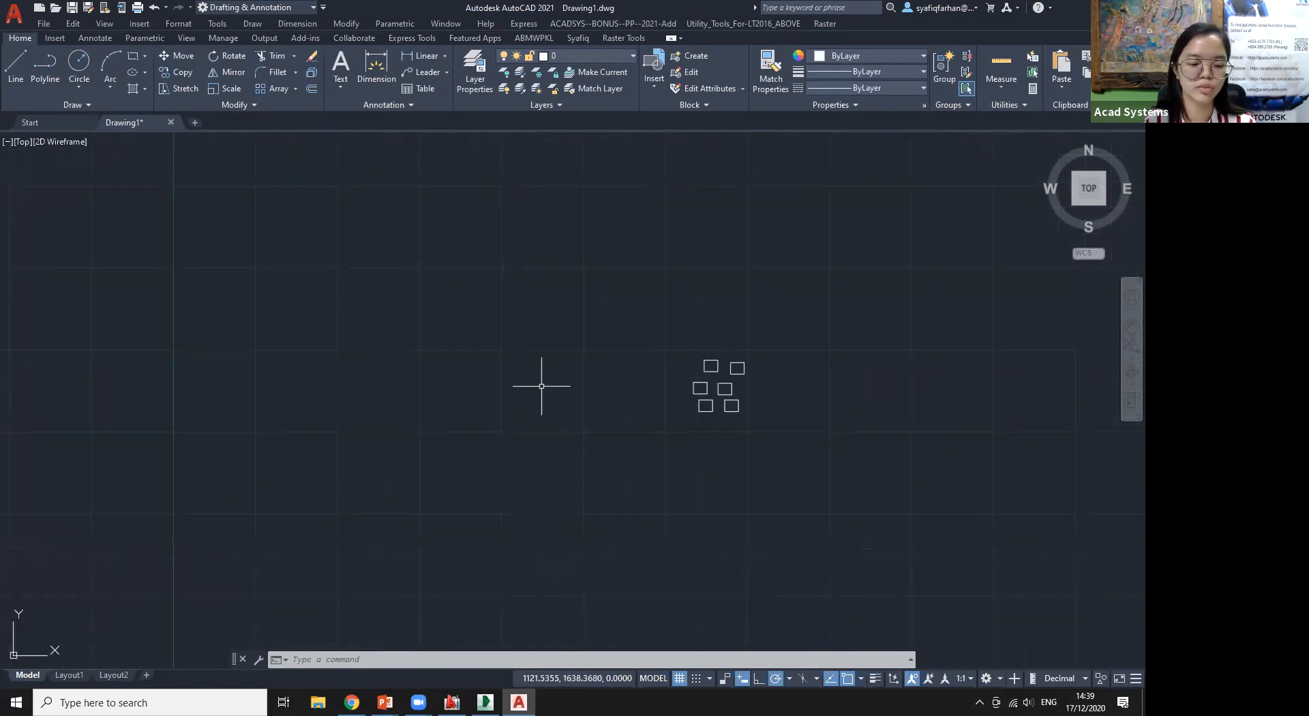
pyautogui.scroll(2, 542, 386)
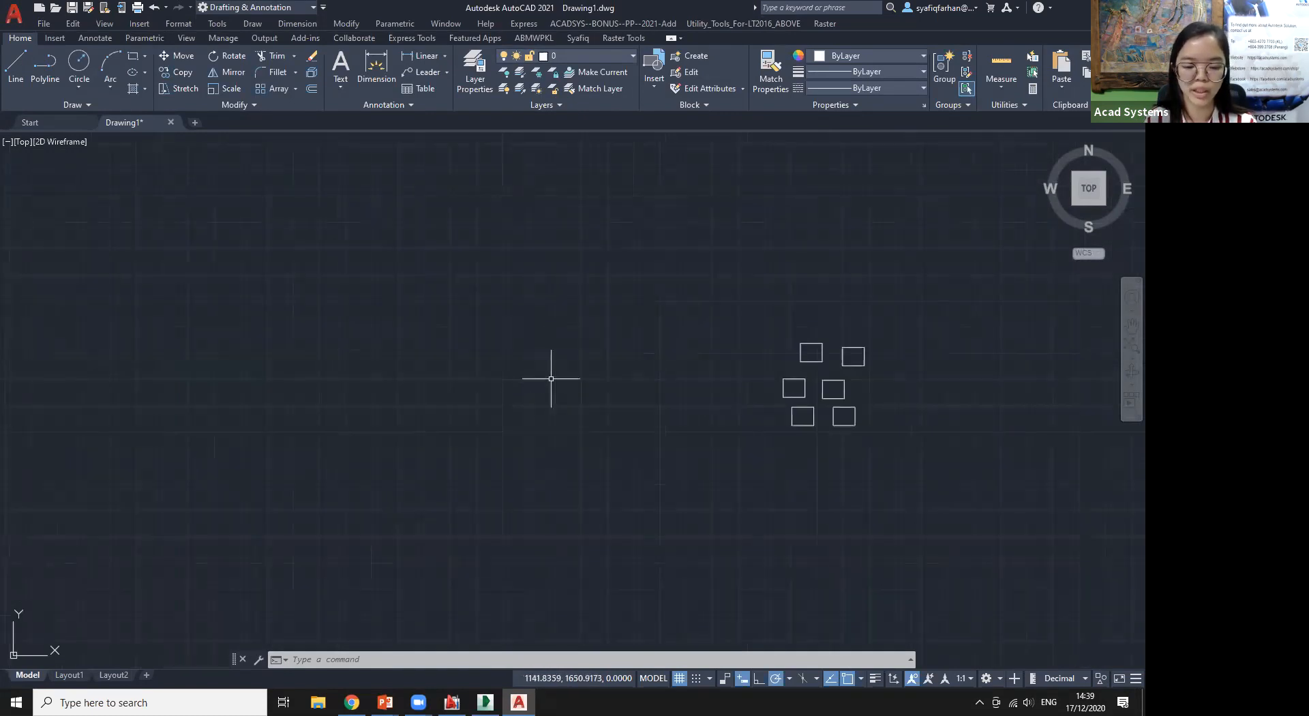
pyautogui.moveTo(414, 328); pyautogui.dragTo(602, 330, button='middle')
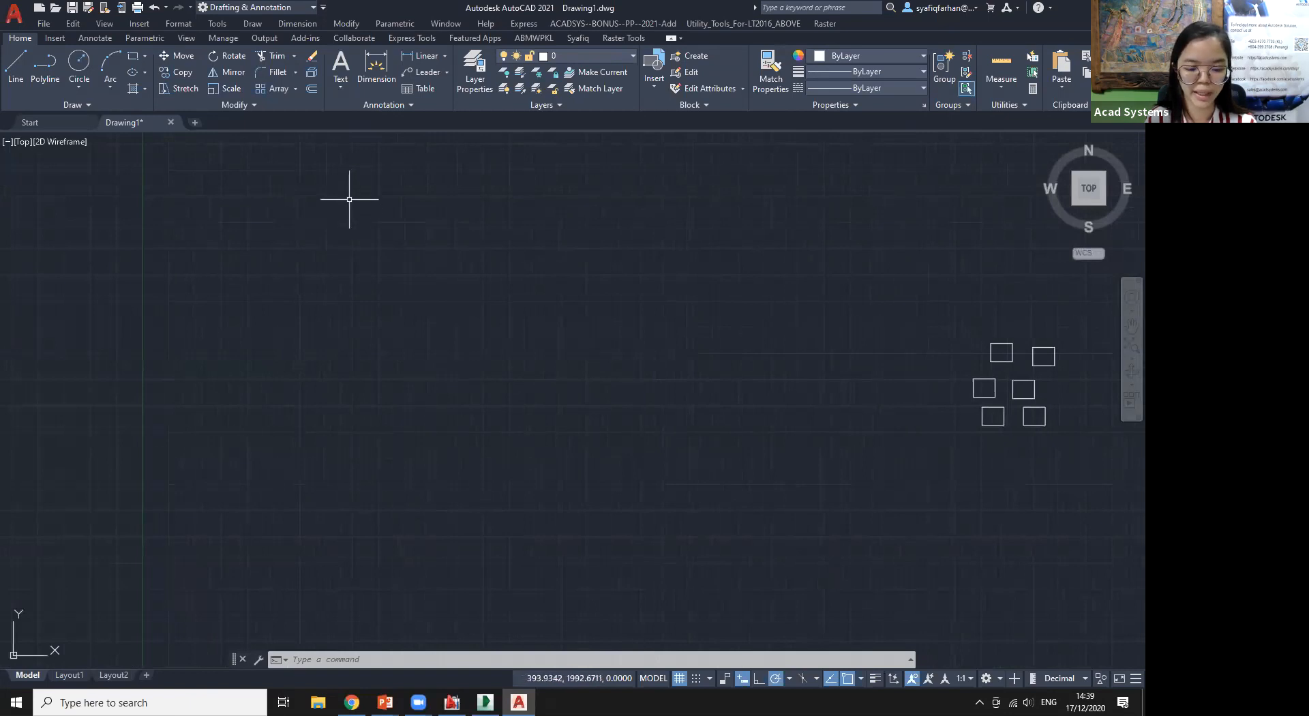
pyautogui.moveTo(1032, 290); pyautogui.dragTo(658, 280, button='middle')
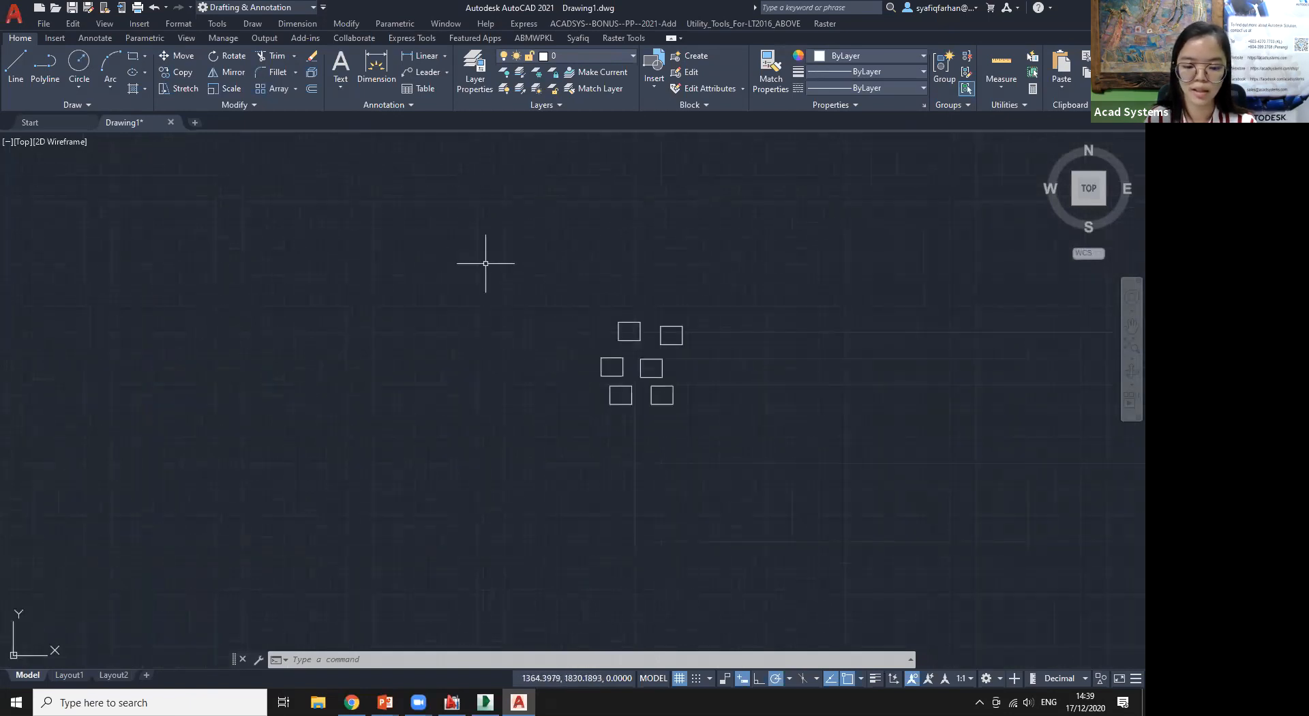
pyautogui.click(485, 262)
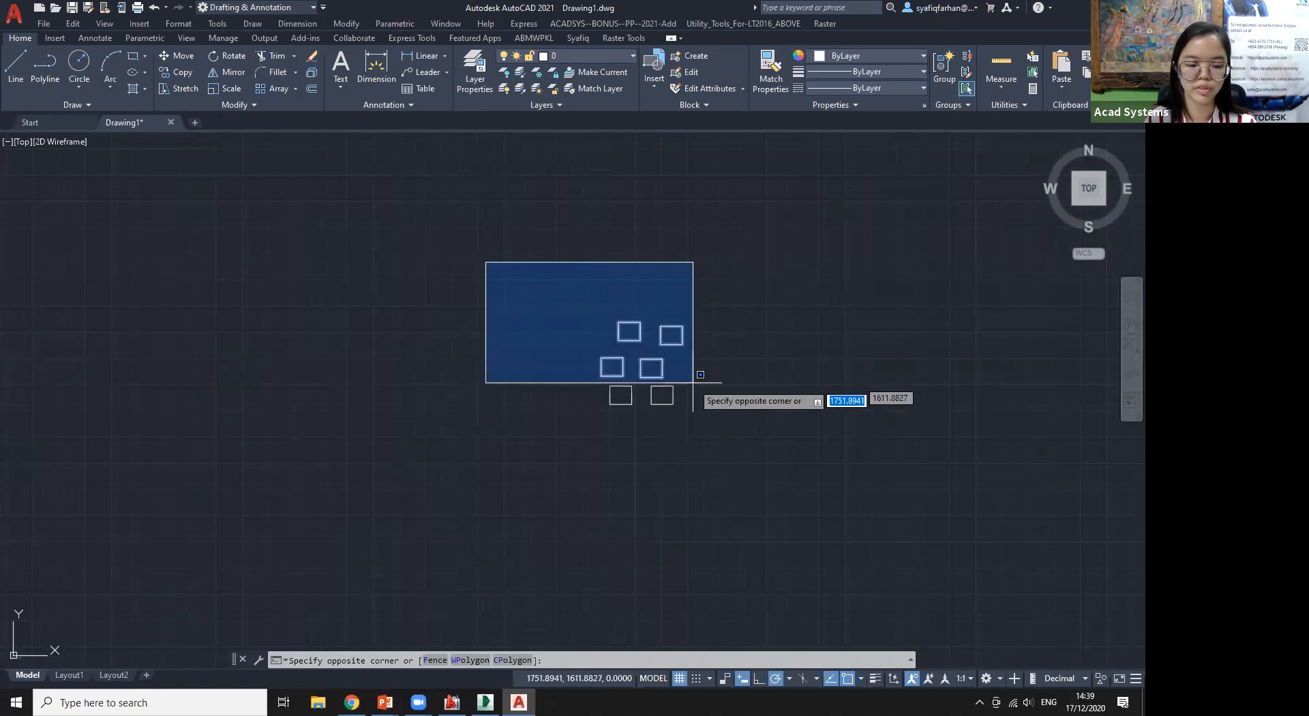
pyautogui.click(820, 543)
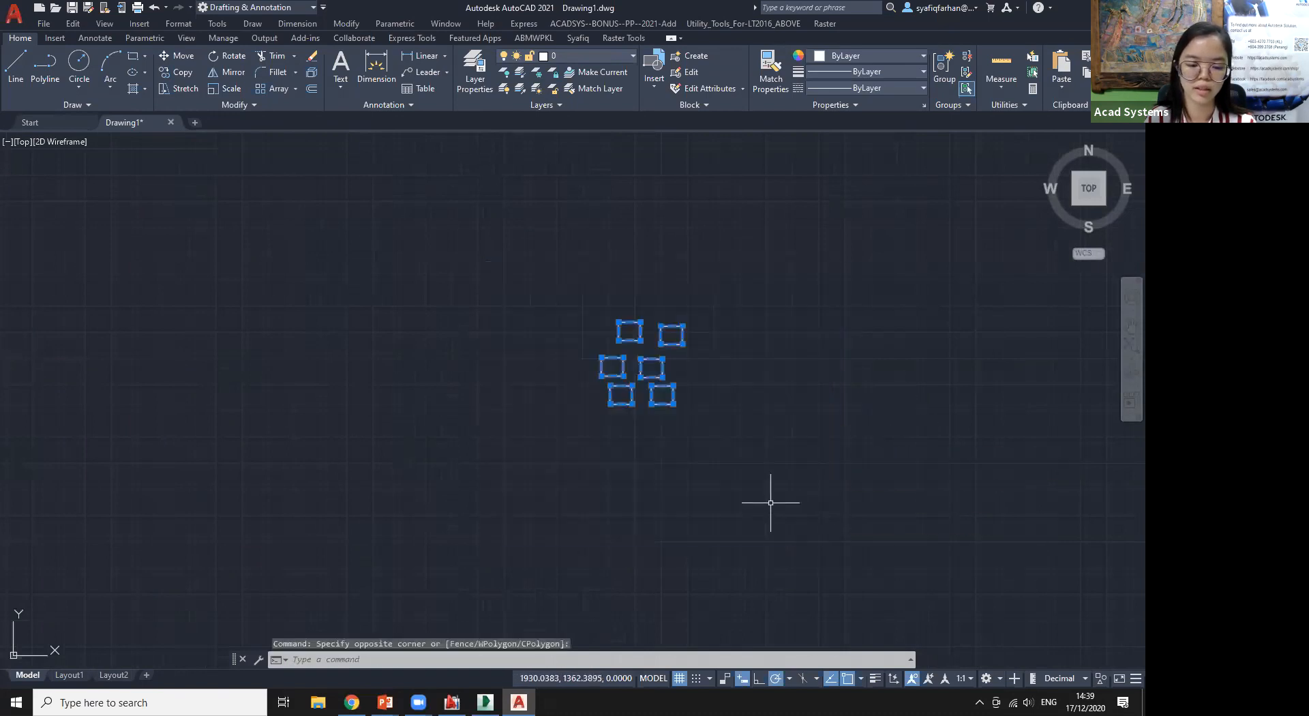
# Demonstrate window and crossing selection areas in the empty space beside the six rectangles, without picking any more objects
pyautogui.click(404, 358)
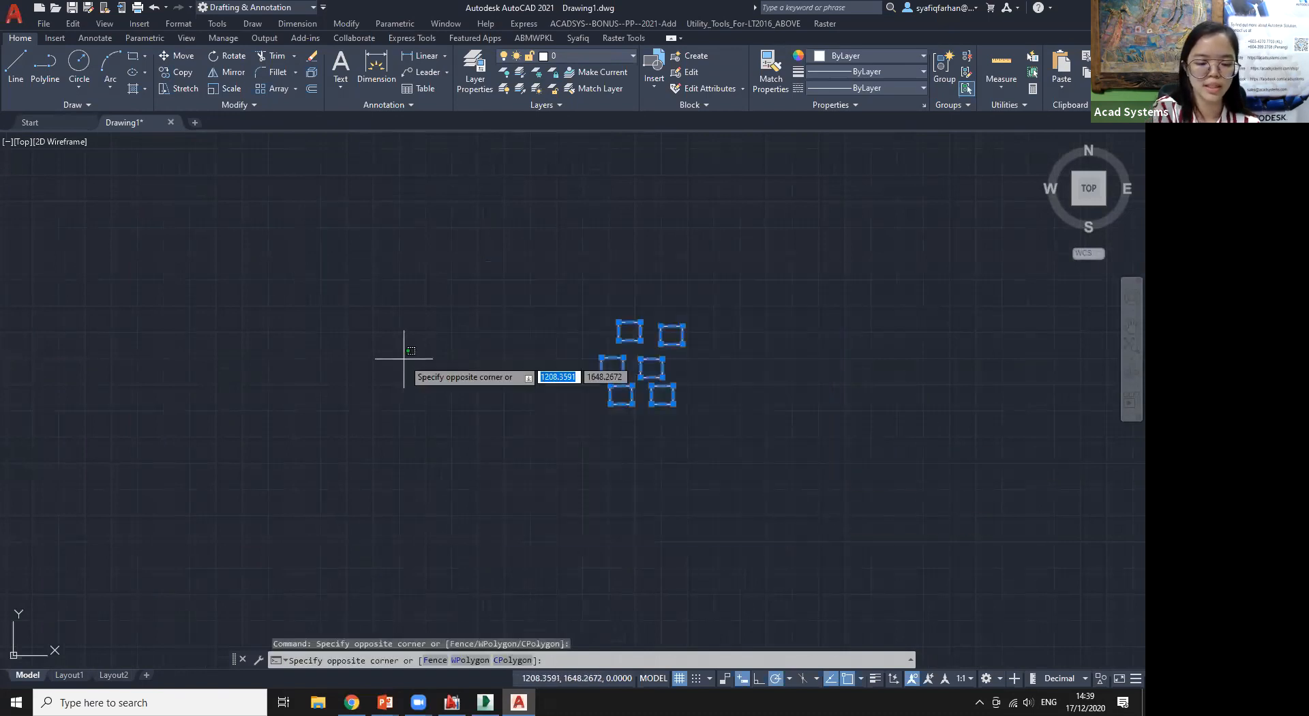
pyautogui.press('Escape')
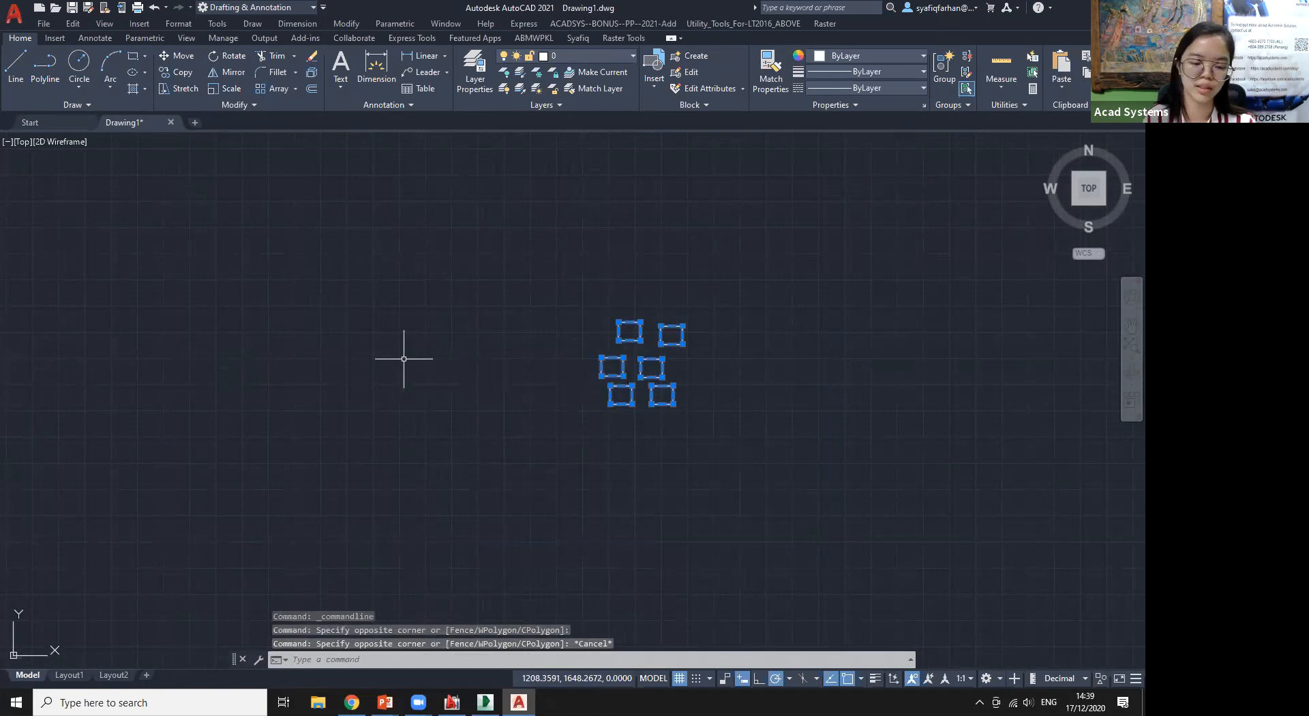
pyautogui.moveTo(367, 405); pyautogui.dragTo(564, 375, button='middle')
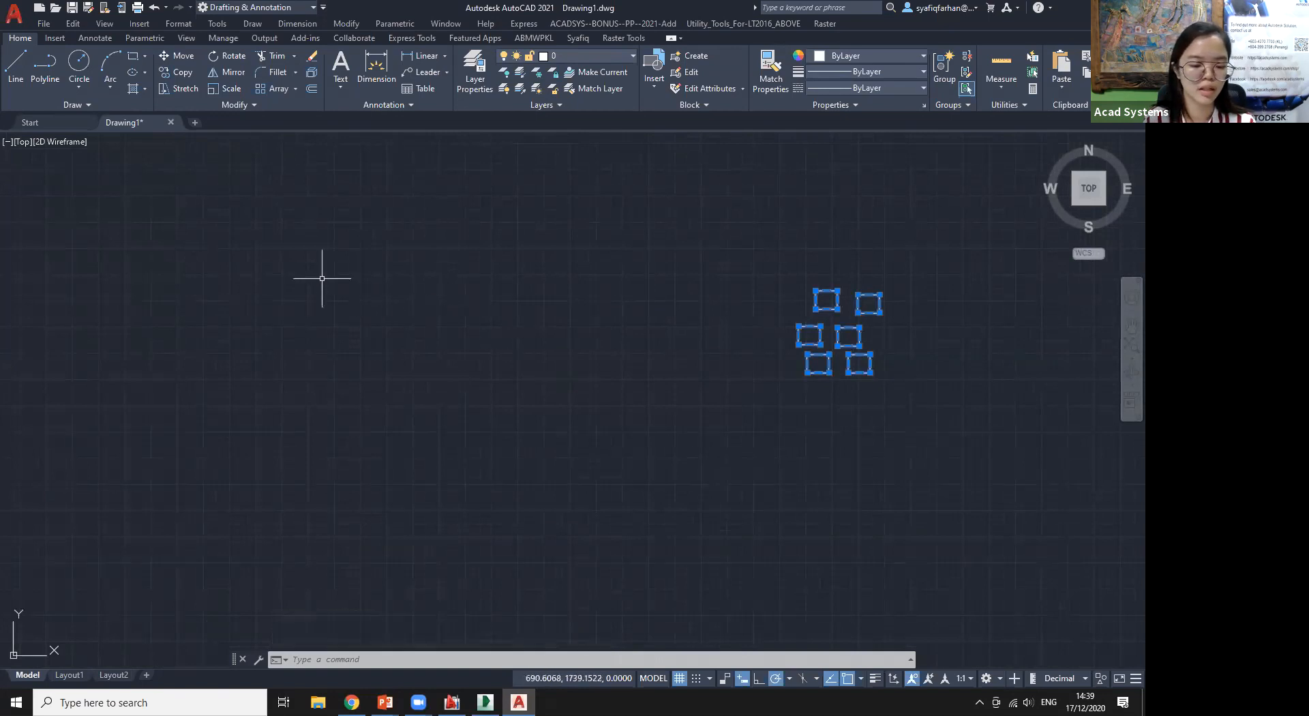
pyautogui.click(219, 208)
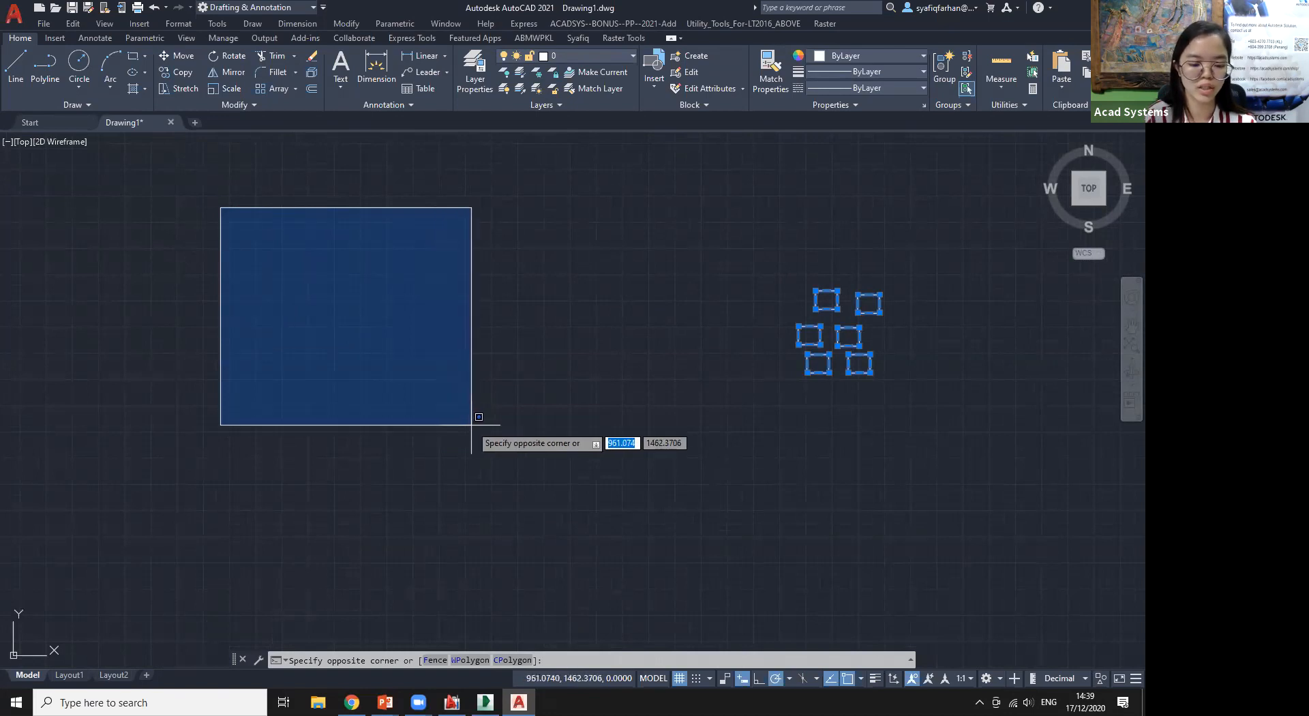
pyautogui.press('Escape')
pyautogui.press('Escape')
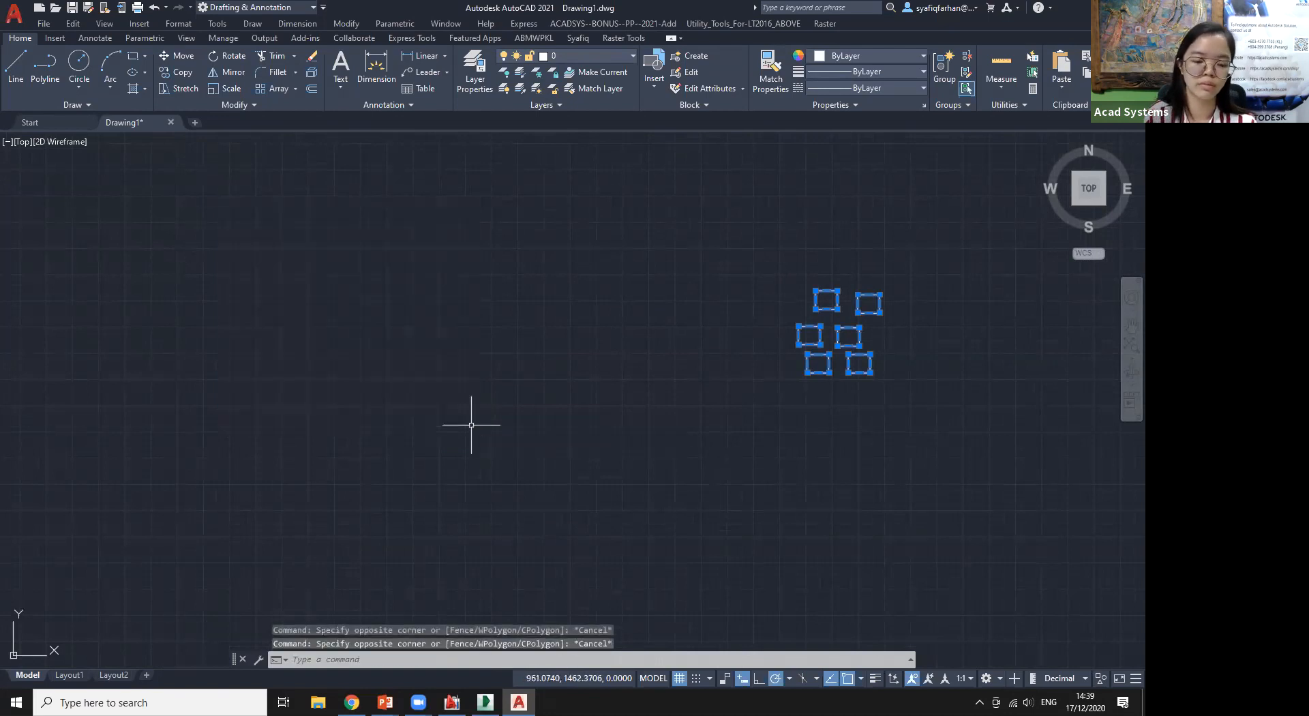
pyautogui.click(620, 191)
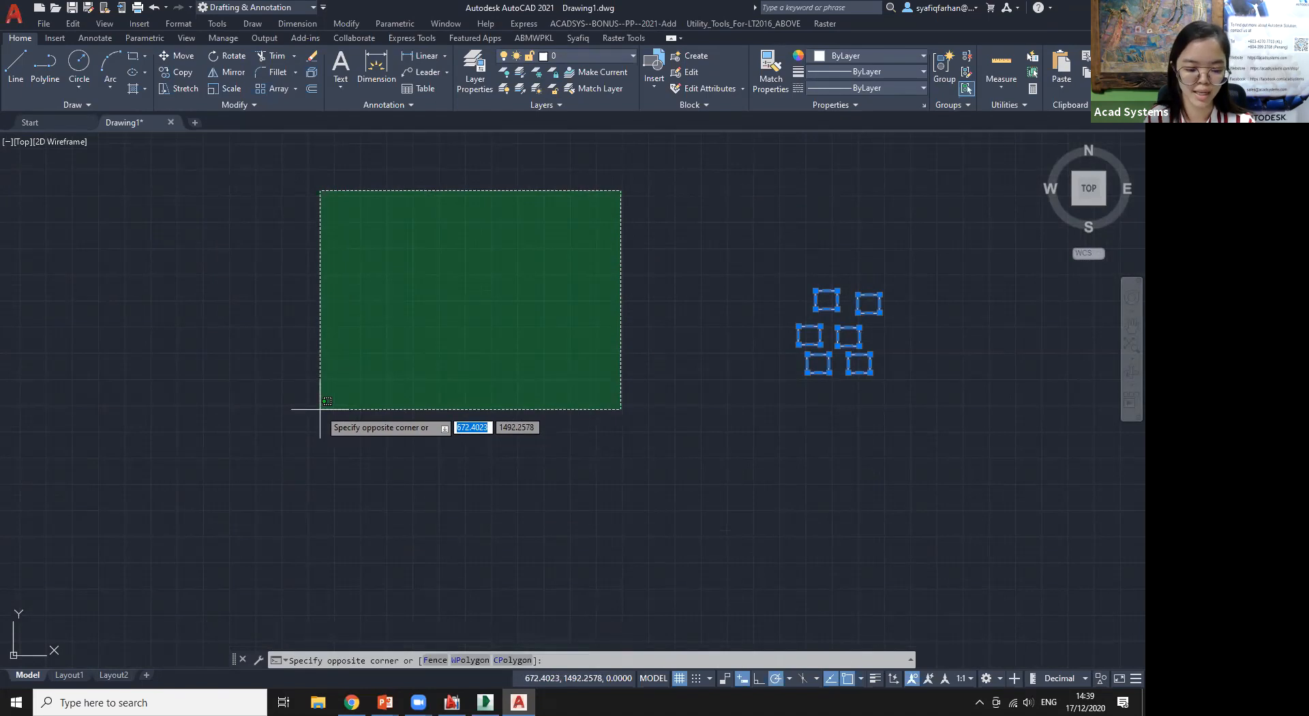
pyautogui.press('Escape')
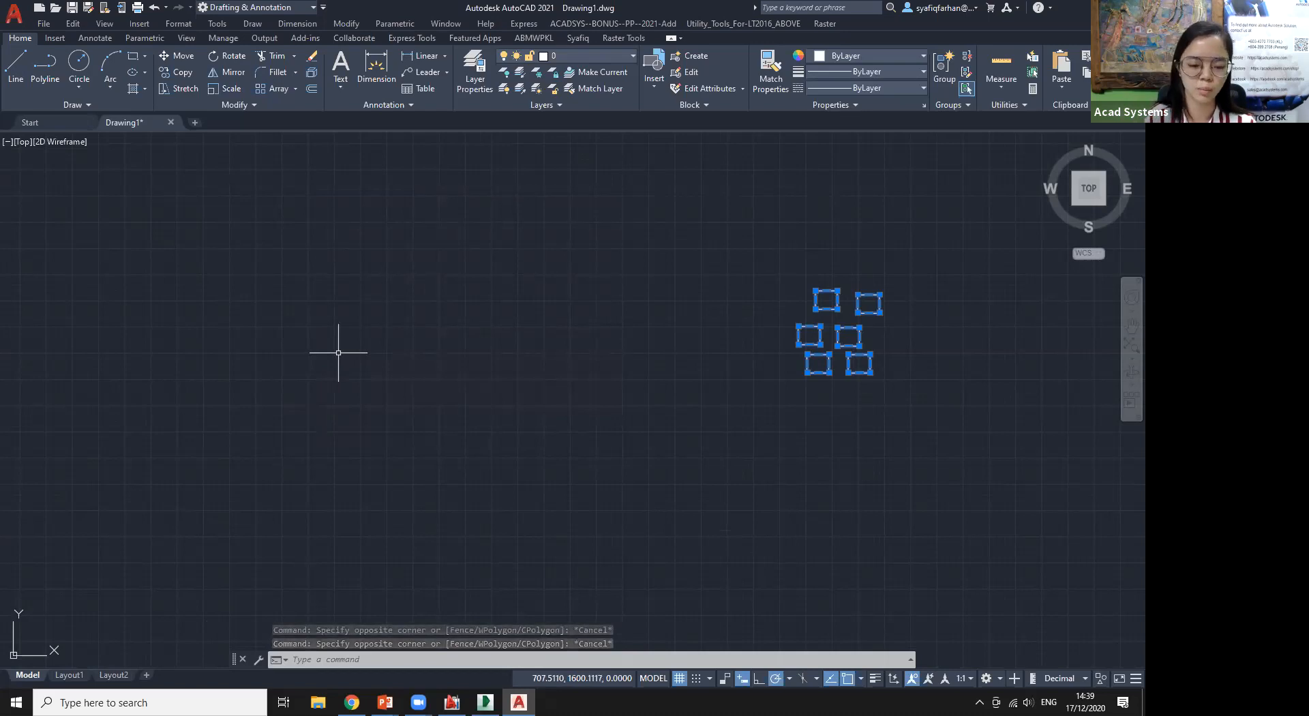
pyautogui.click(317, 279)
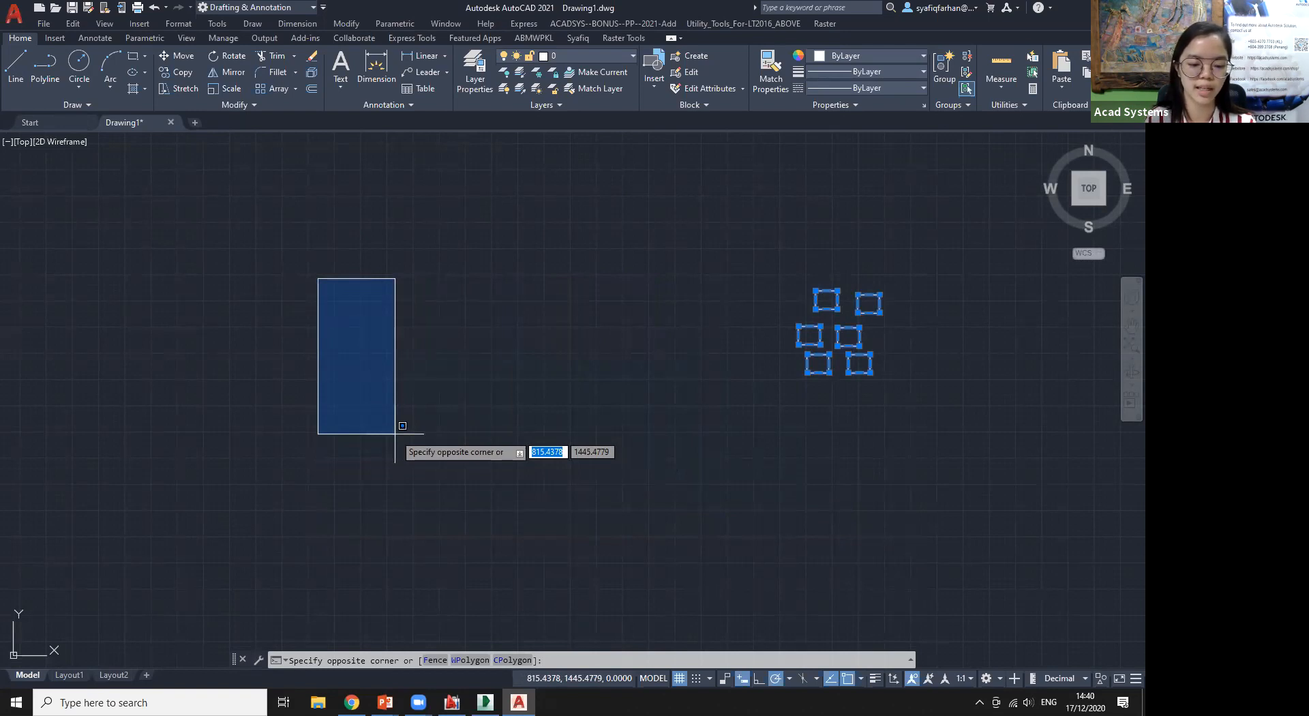
pyautogui.click(405, 422)
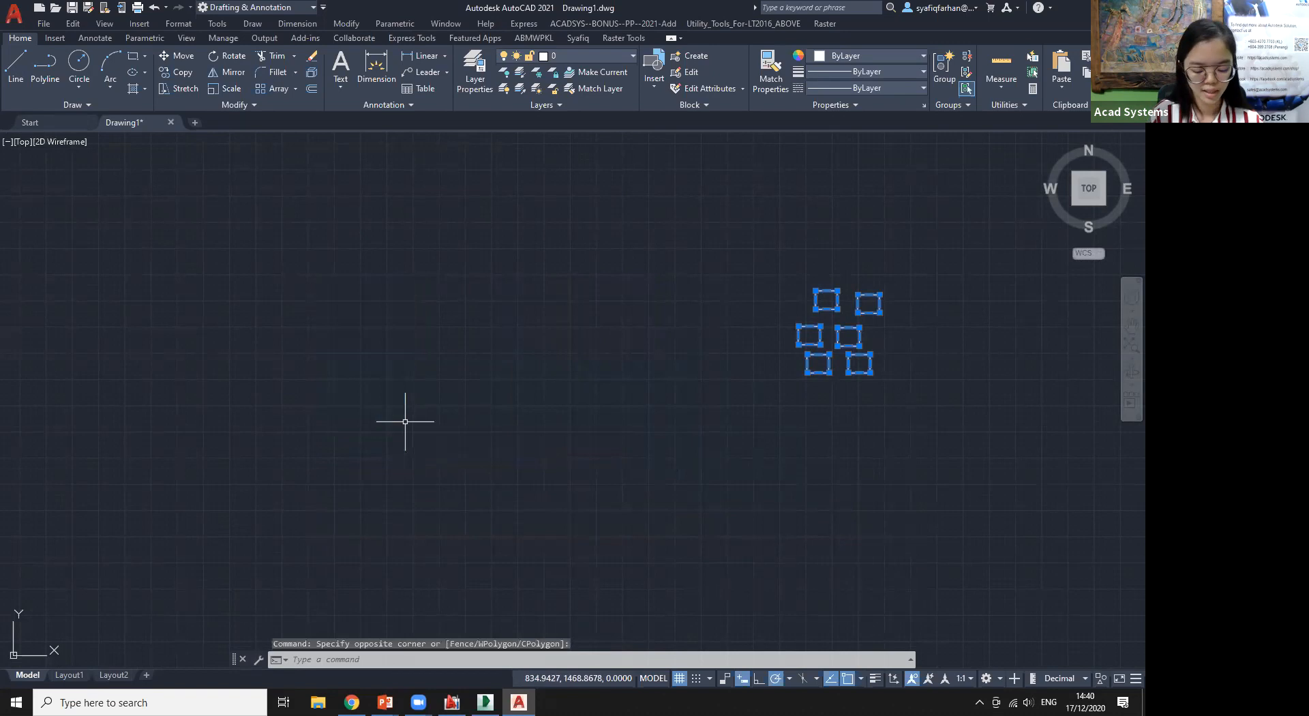
# Draw two separate lines sloping down to the right, one below the other, in the empty space left of the rectangles
pyautogui.write('L')
pyautogui.press('Return')
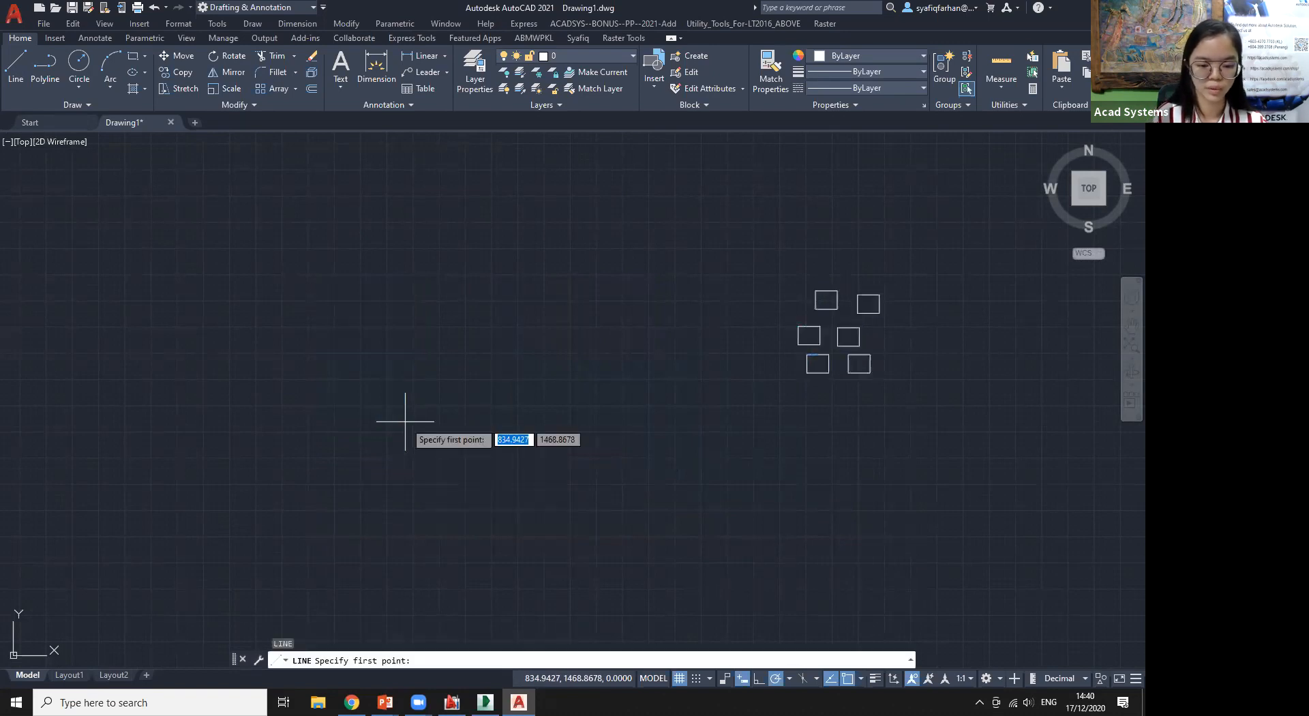
pyautogui.click(354, 300)
pyautogui.click(440, 355)
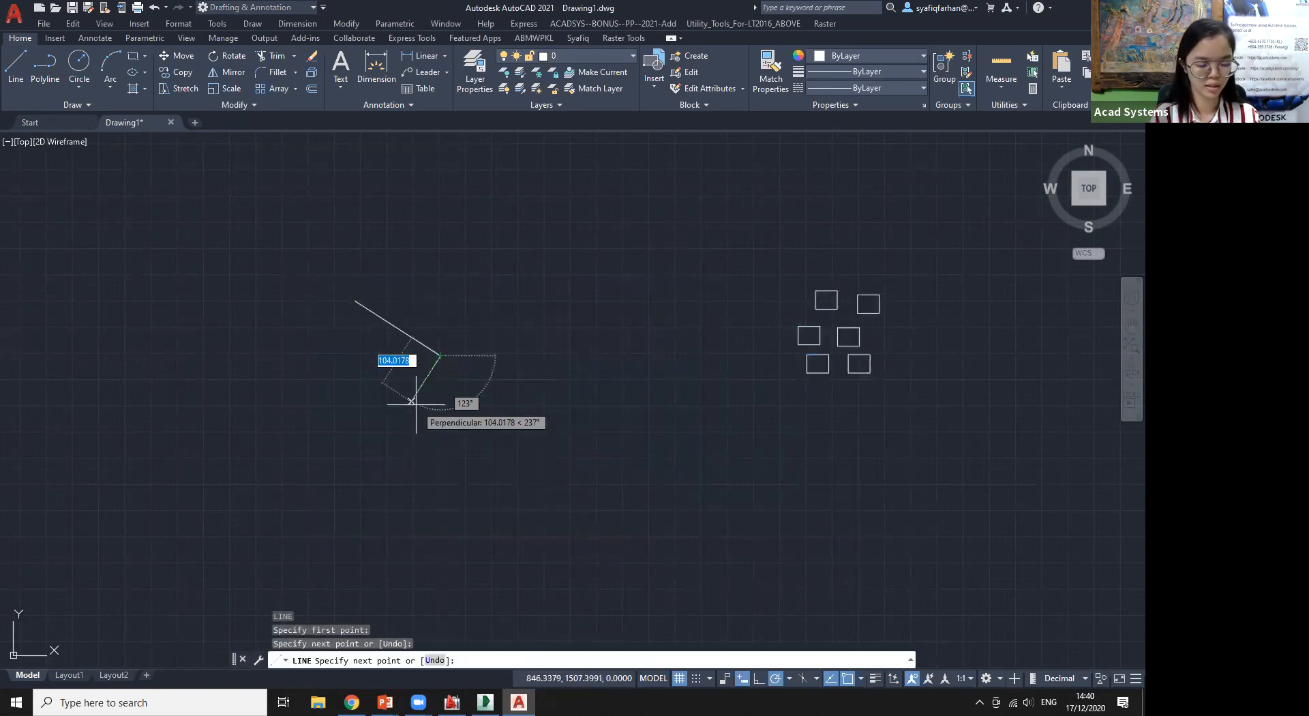
pyautogui.press('Escape')
pyautogui.press('Return')
pyautogui.click(398, 331)
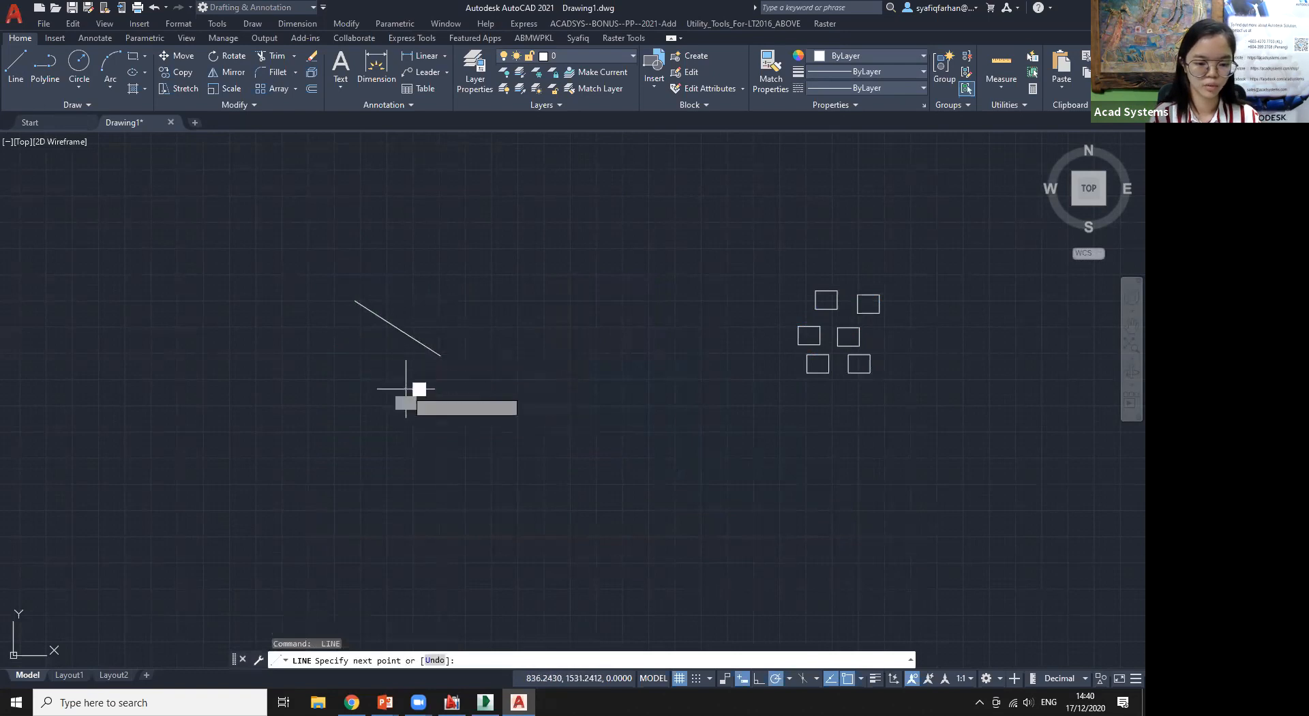
pyautogui.click(504, 431)
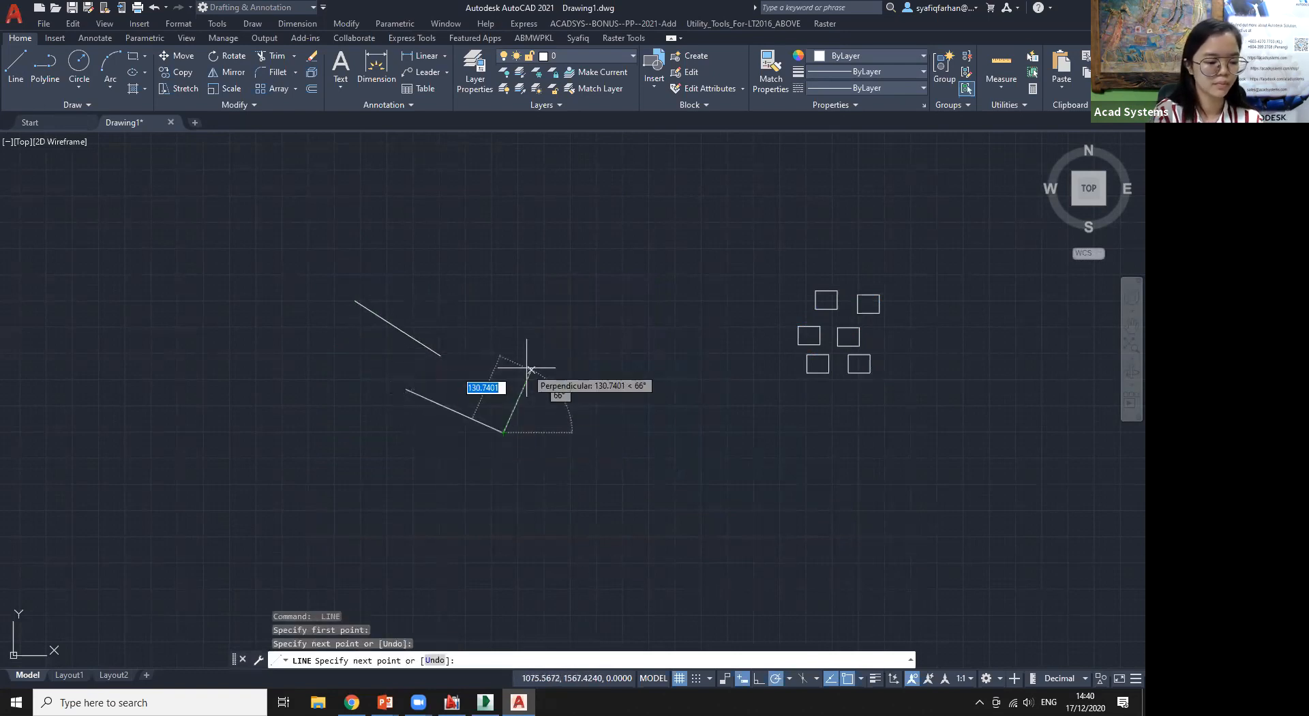
pyautogui.press('Escape')
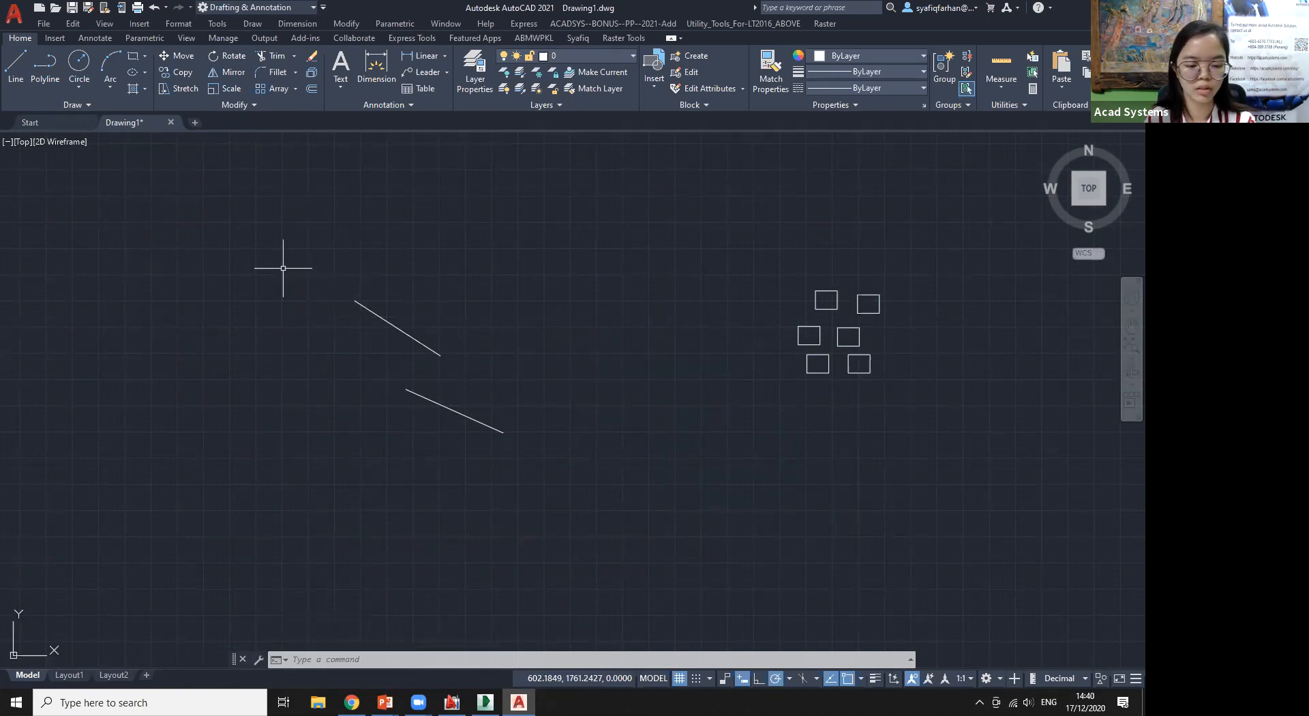
# Preview window and crossing selection areas over the two sloping lines, cancelling each selection
pyautogui.click(288, 210)
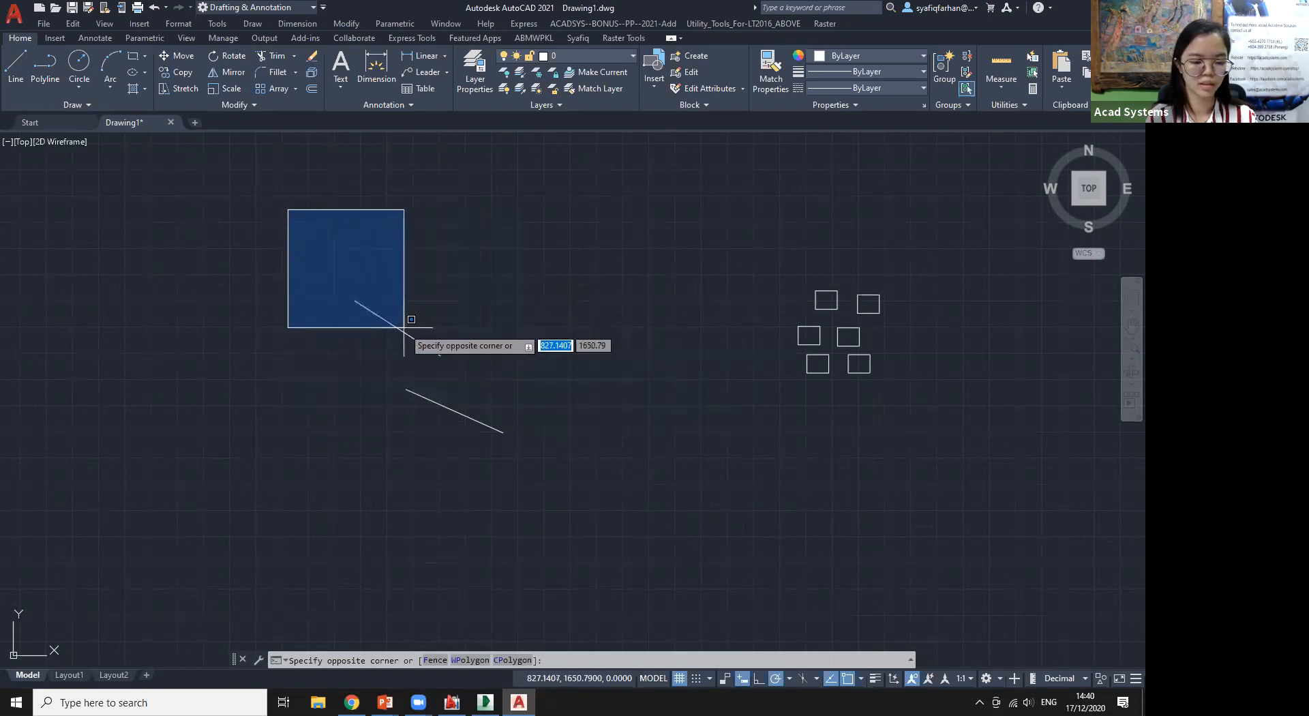
pyautogui.press('Escape')
pyautogui.click(542, 256)
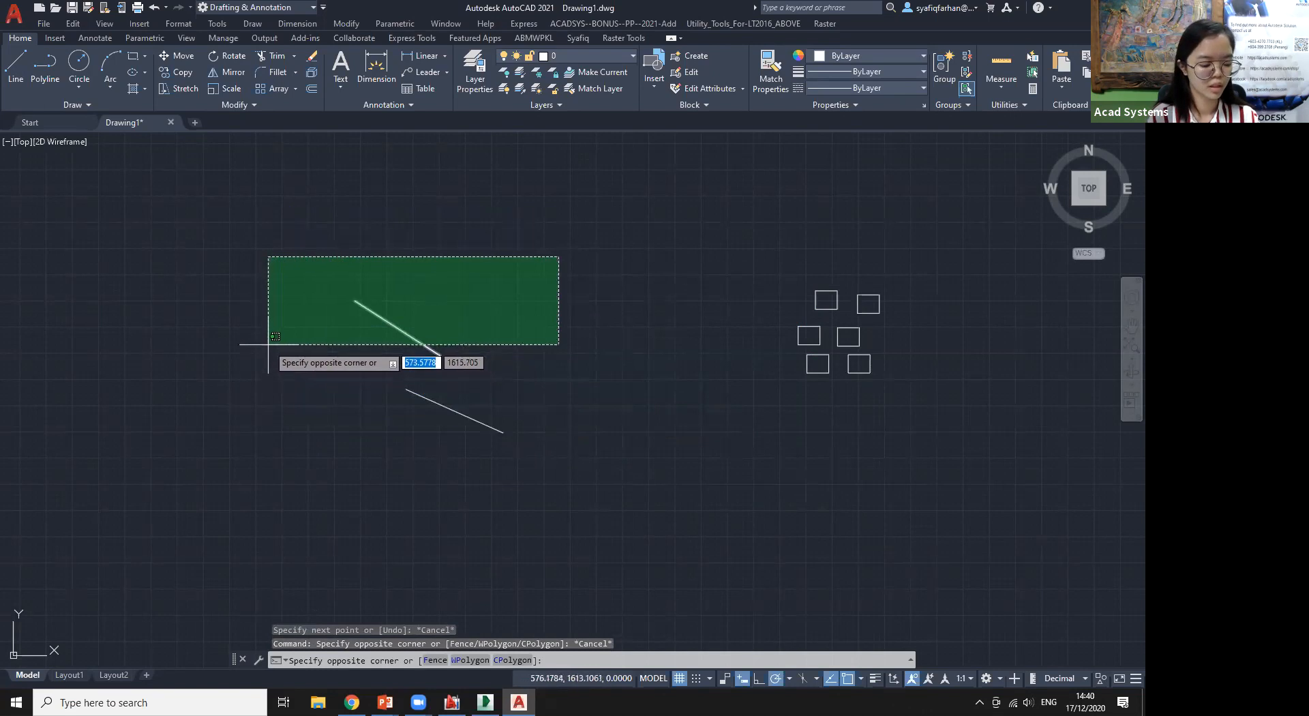
pyautogui.press('Escape')
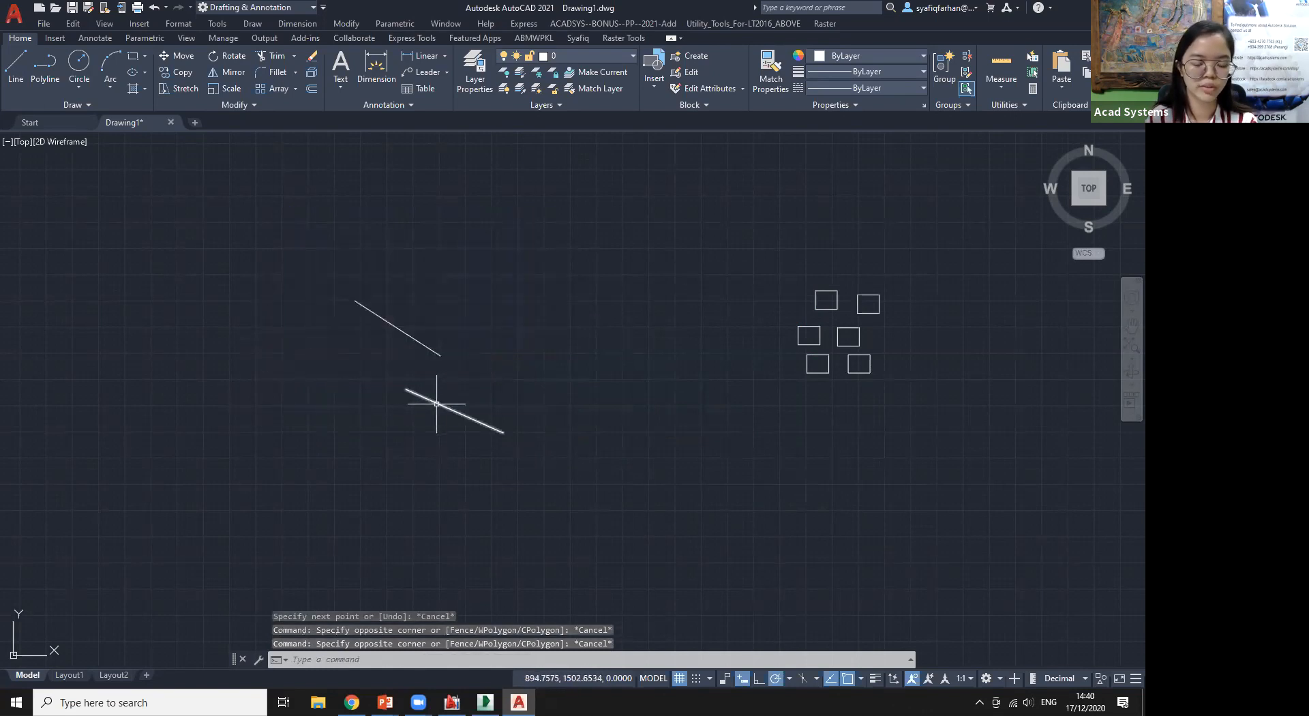
pyautogui.click(572, 207)
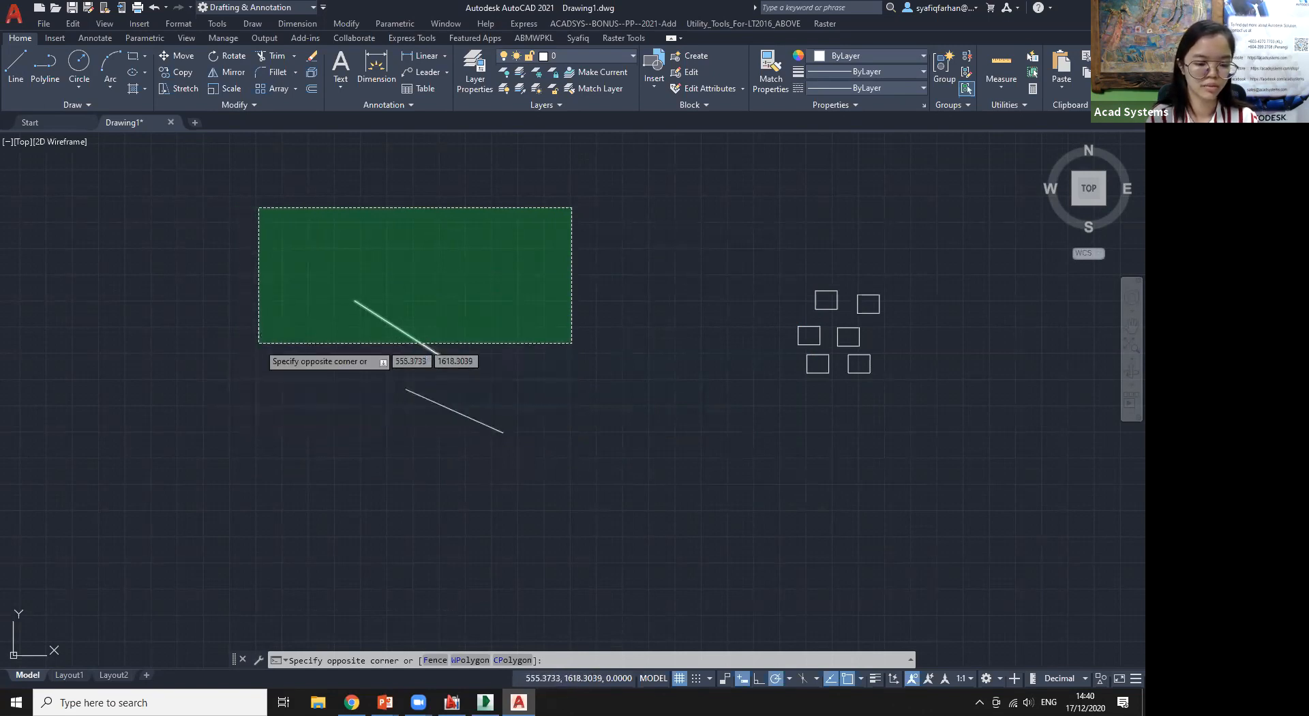
pyautogui.press('Escape')
pyautogui.click(225, 180)
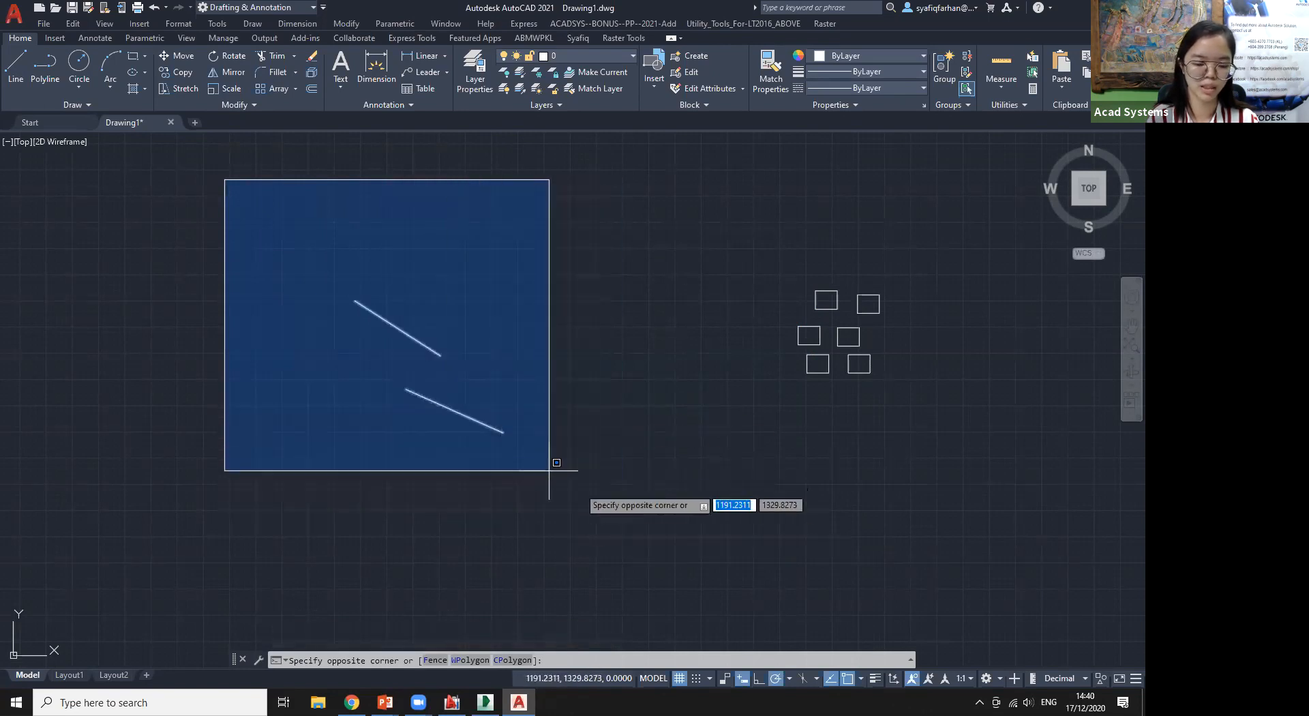
pyautogui.press('Escape')
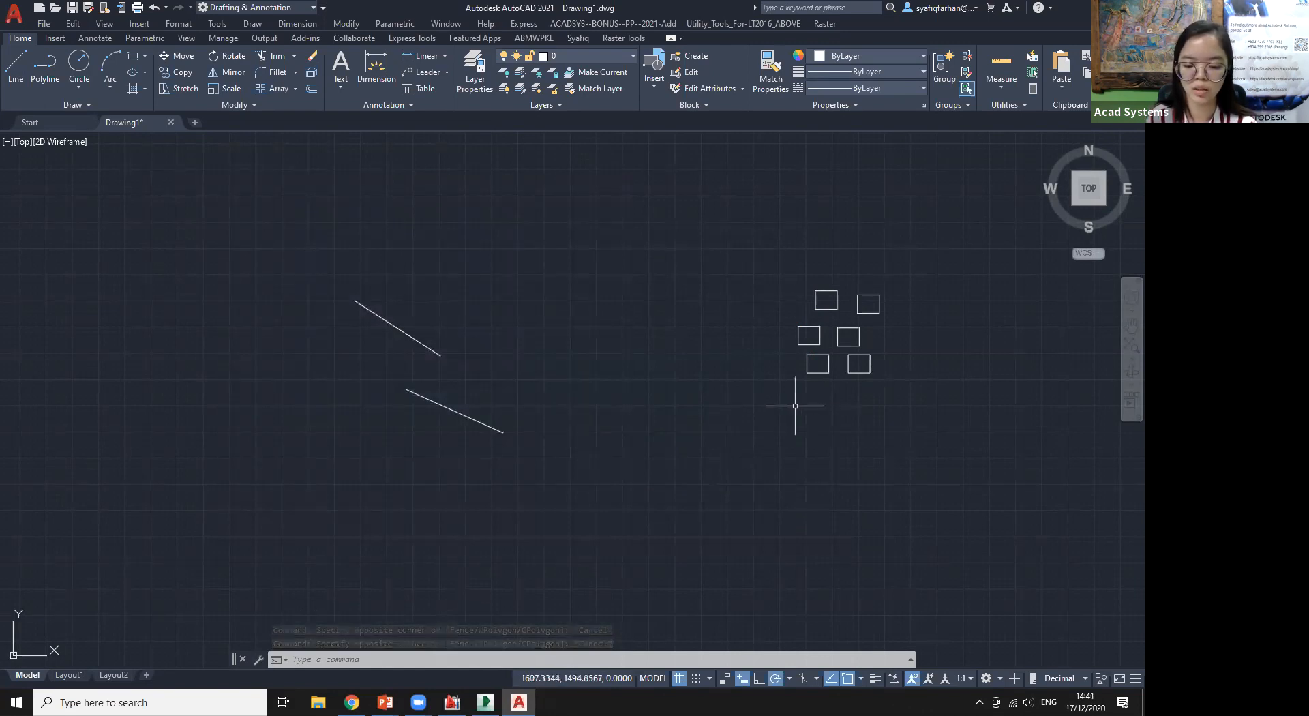
# Select the two uppermost rectangles one after the other to demonstrate additive selection, and clear the selection
pyautogui.moveTo(821, 365); pyautogui.dragTo(594, 398, button='middle')
pyautogui.scroll(4, 594, 397)
pyautogui.click(637, 225)
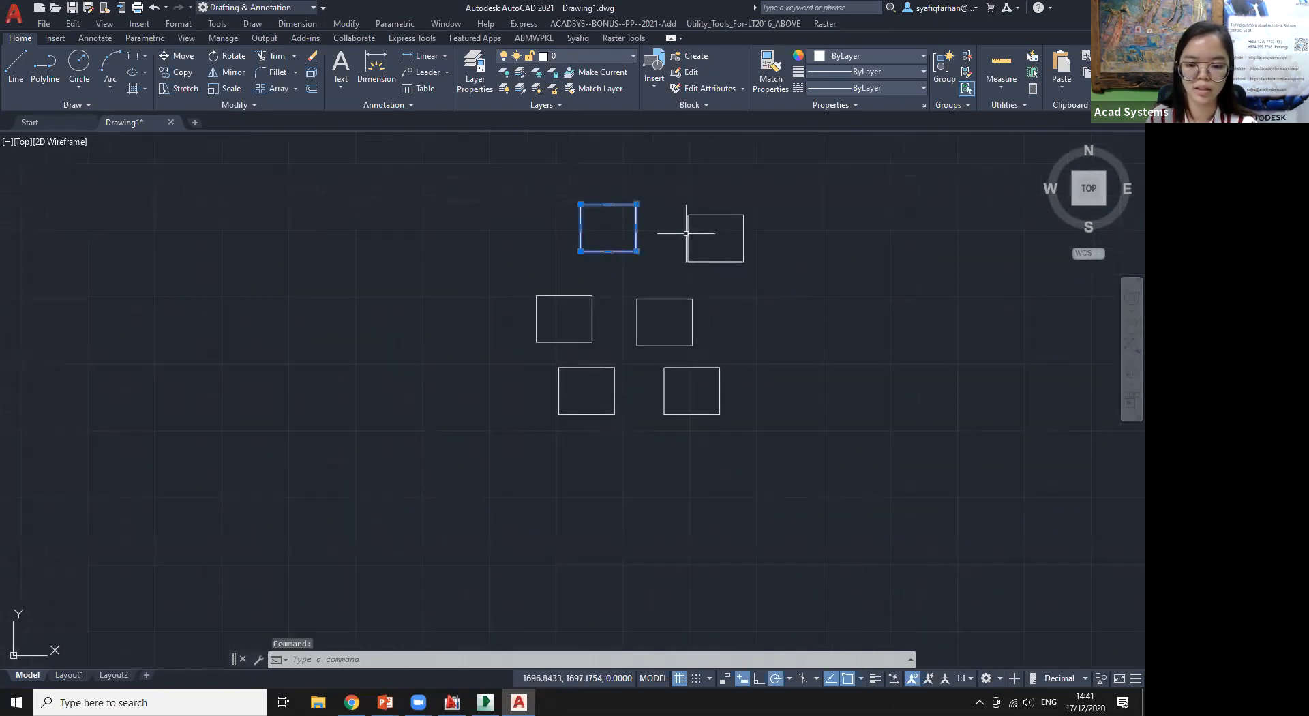
pyautogui.click(688, 244)
pyautogui.click(689, 245)
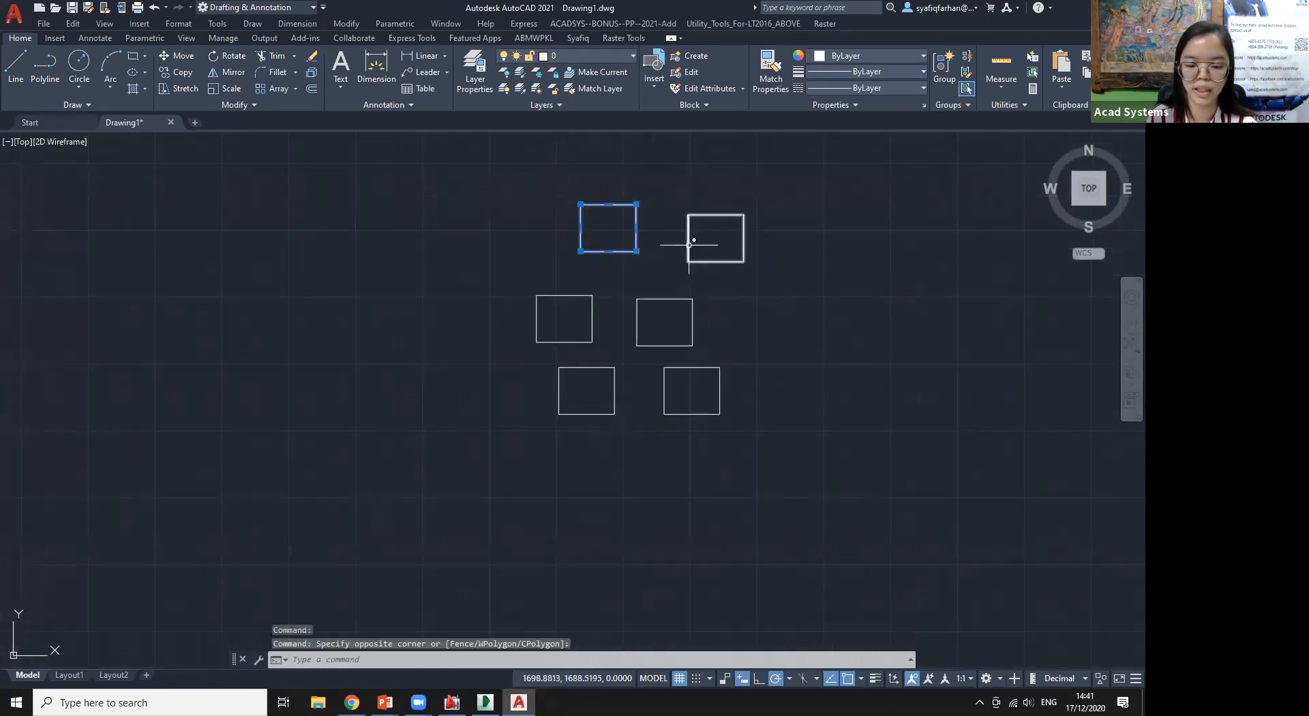
pyautogui.click(689, 244)
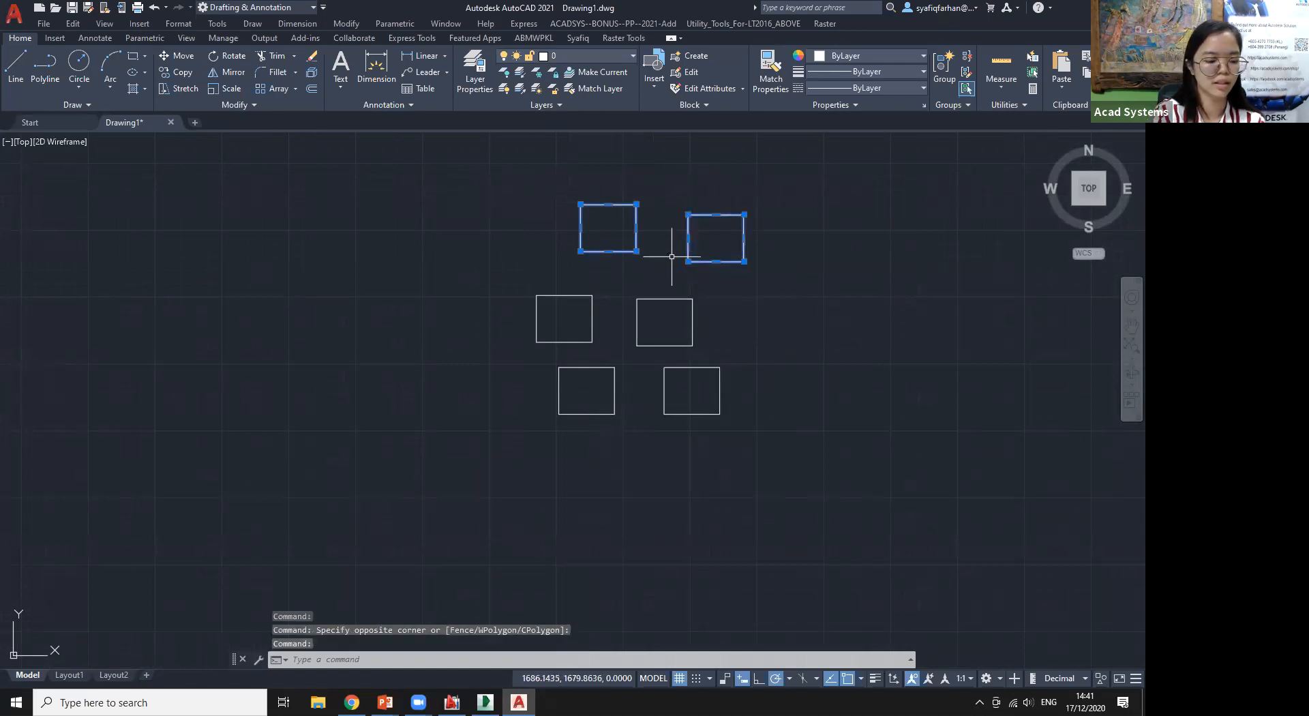
pyautogui.press('Escape')
# Set the PICKADD system variable to 0
pyautogui.write('PICKADD')
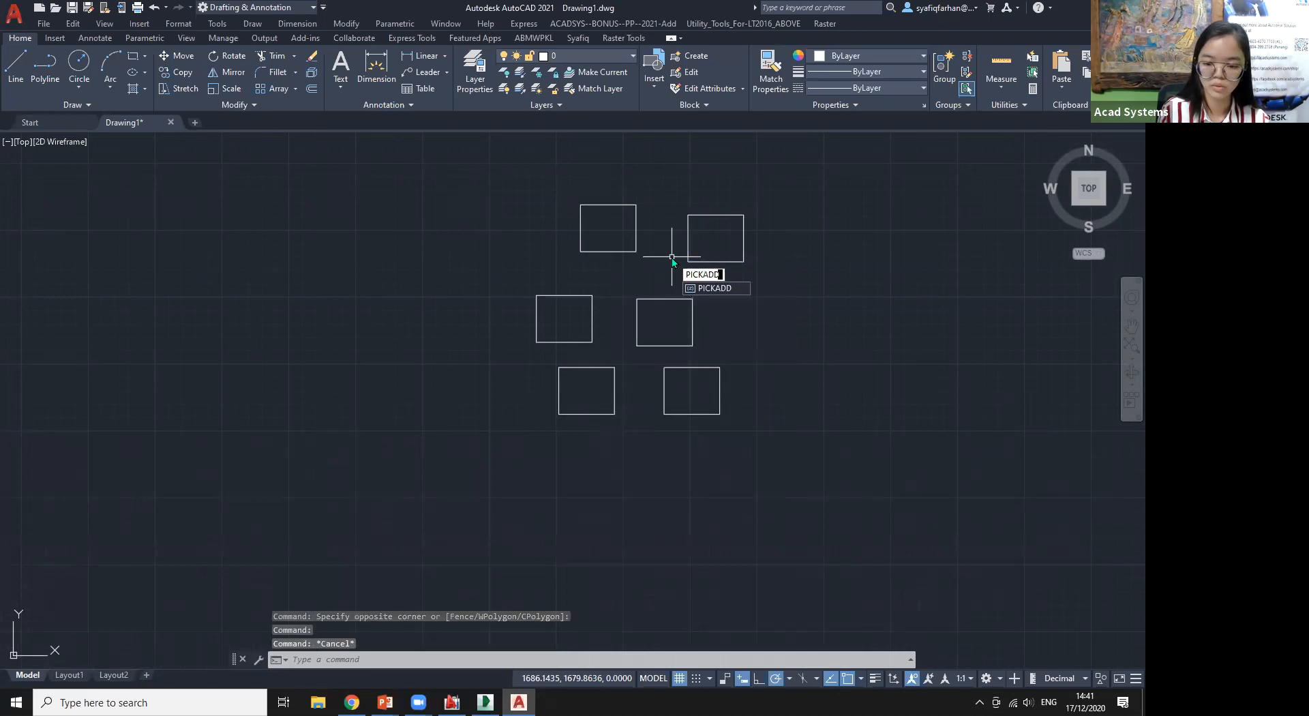
pyautogui.press('Return')
pyautogui.write('0')
pyautogui.press('Return')
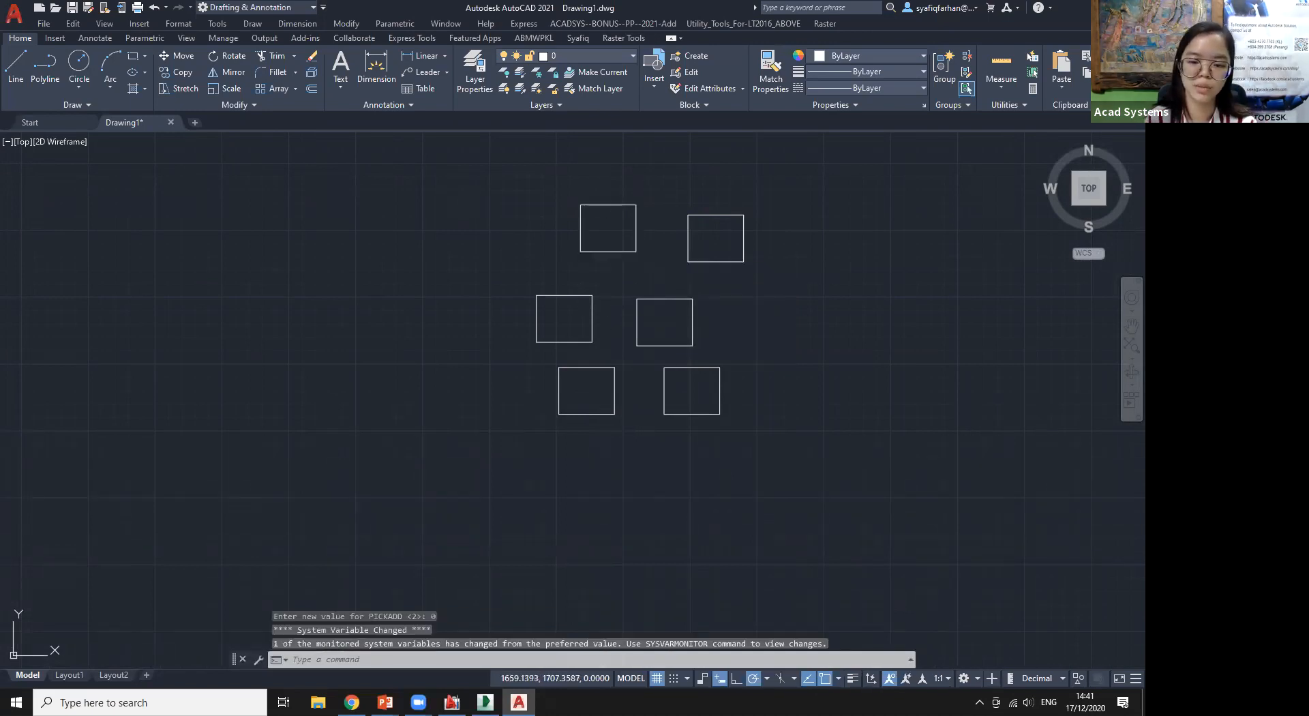
# Select the two uppermost rectangles one after the other, window-select the upper pair, and clear the selection
pyautogui.click(637, 221)
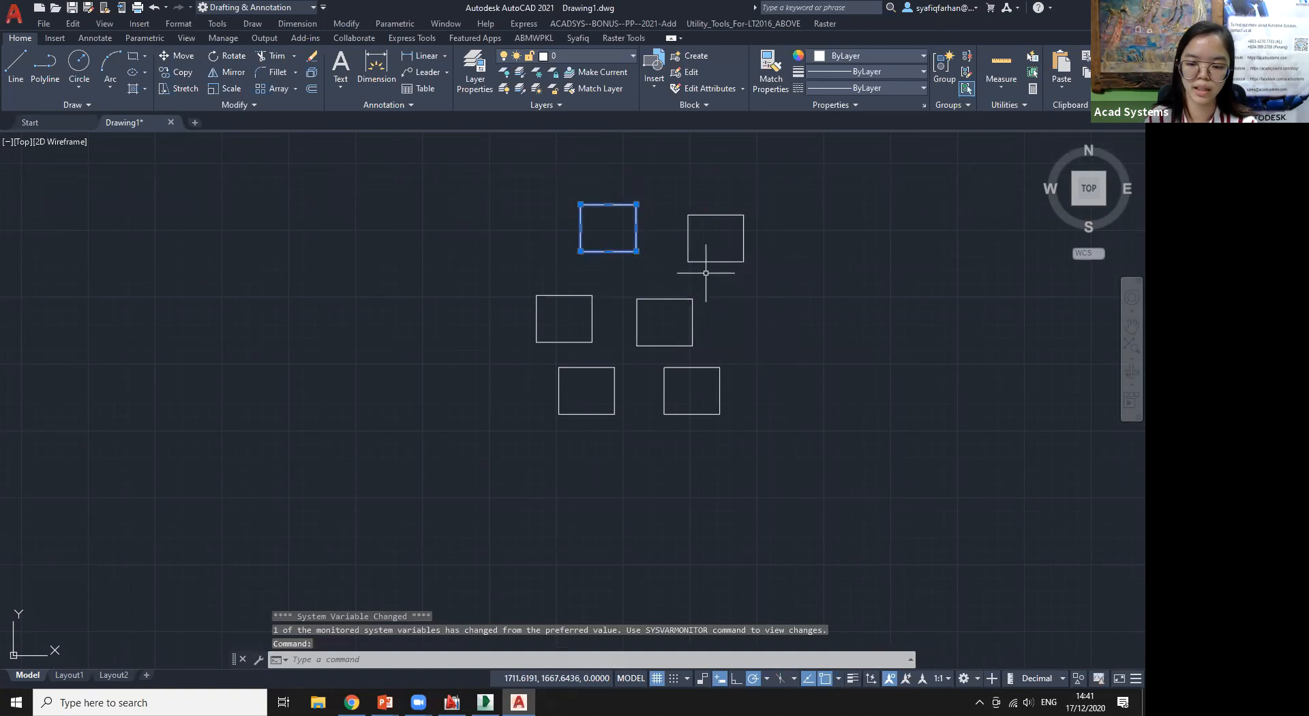
pyautogui.click(689, 236)
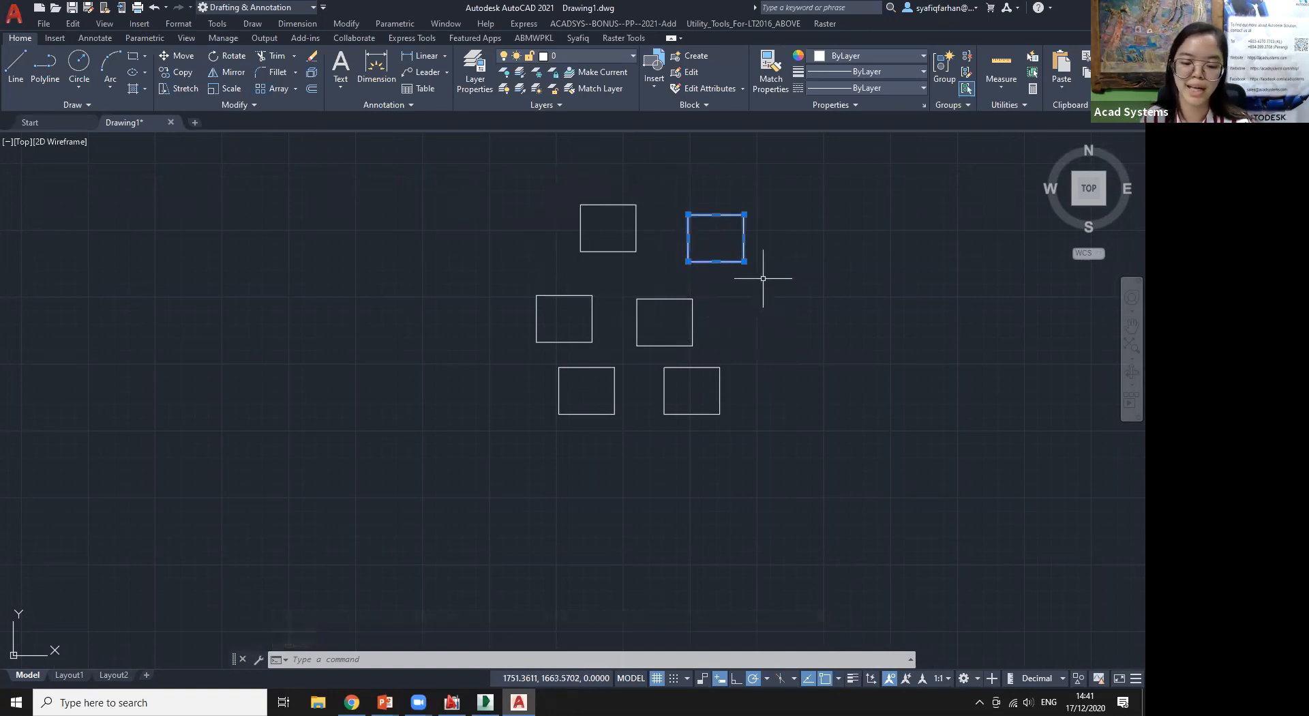
pyautogui.click(470, 174)
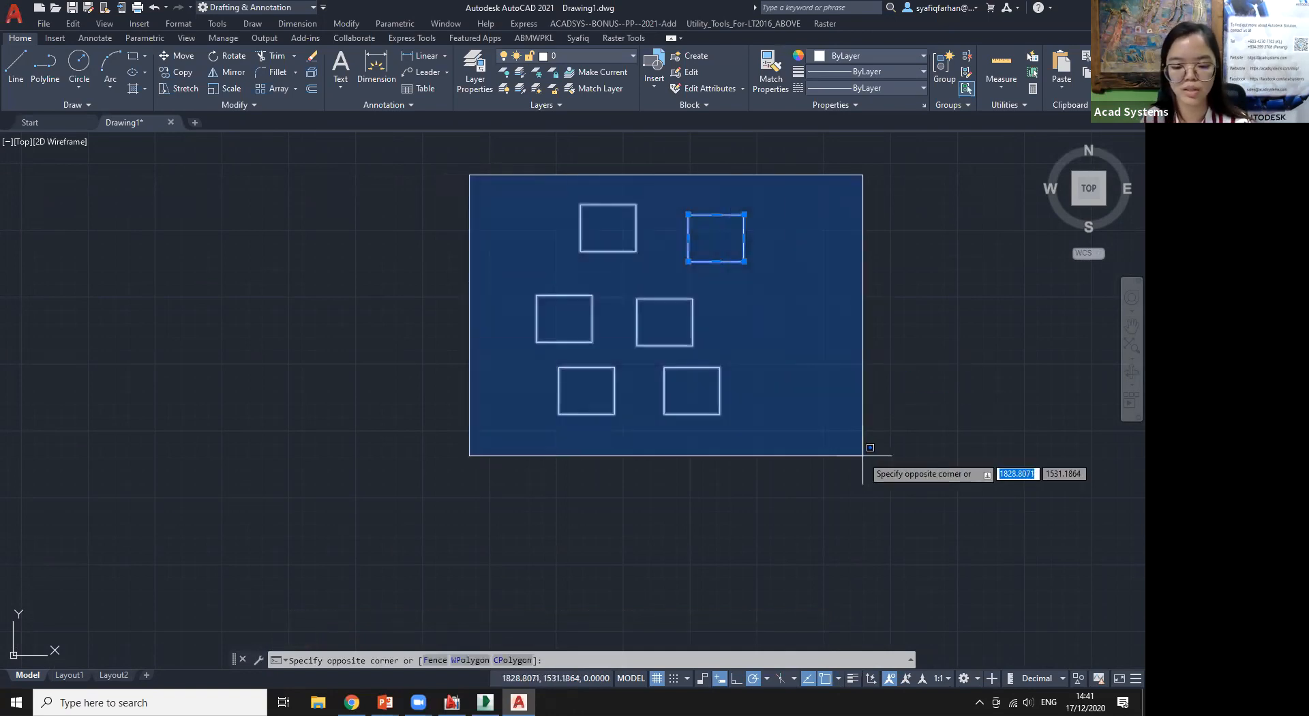
pyautogui.click(788, 318)
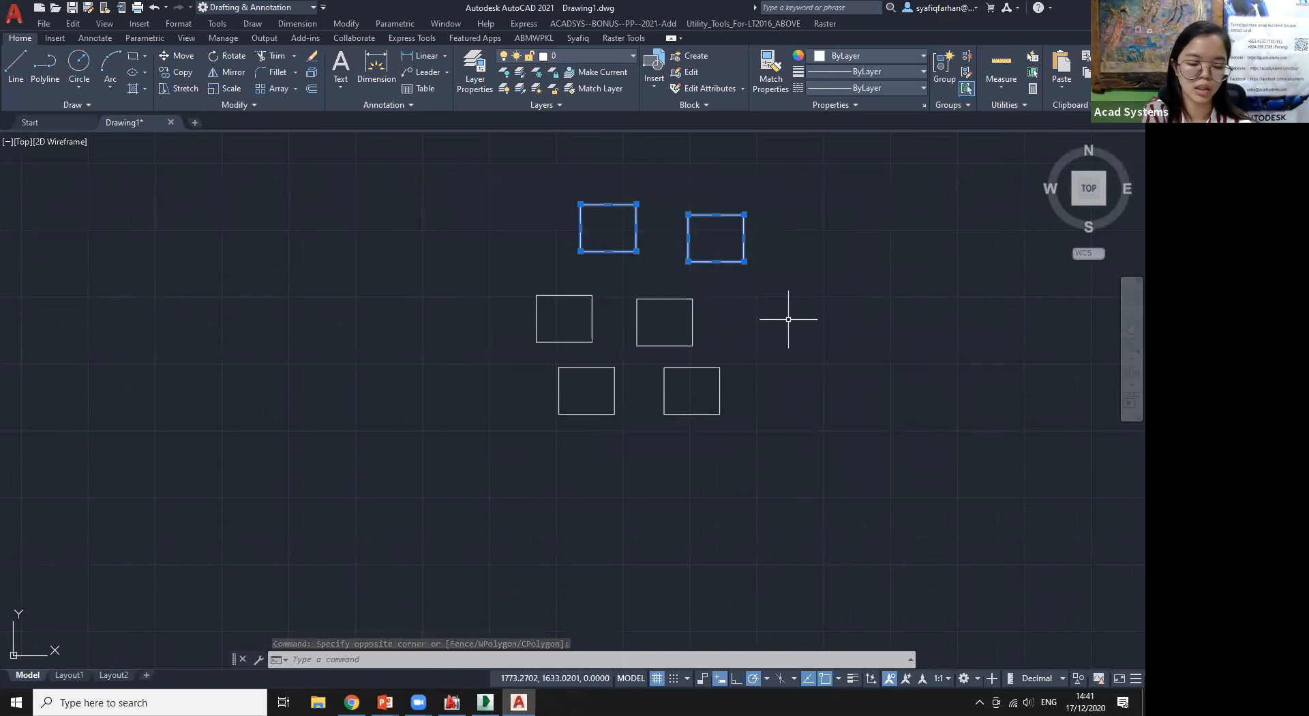
pyautogui.press('Escape')
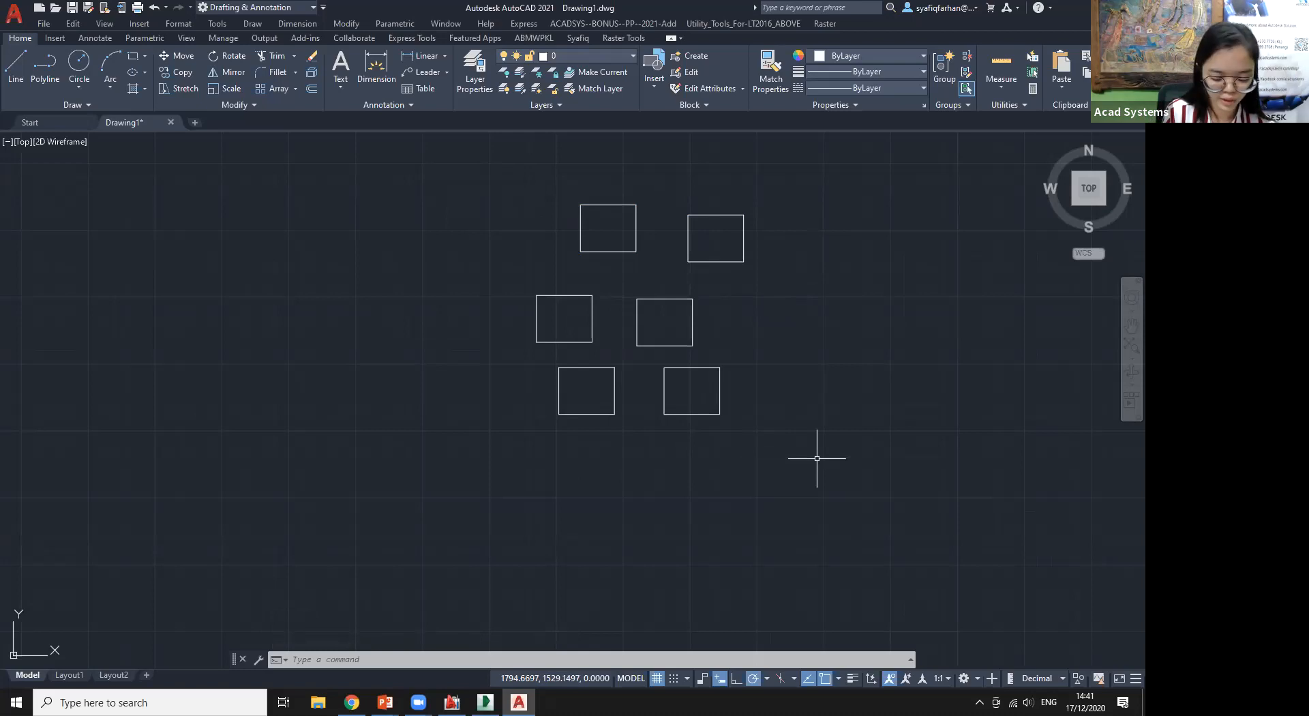
# Set the PICKADD system variable to 2
pyautogui.write('CKAD')
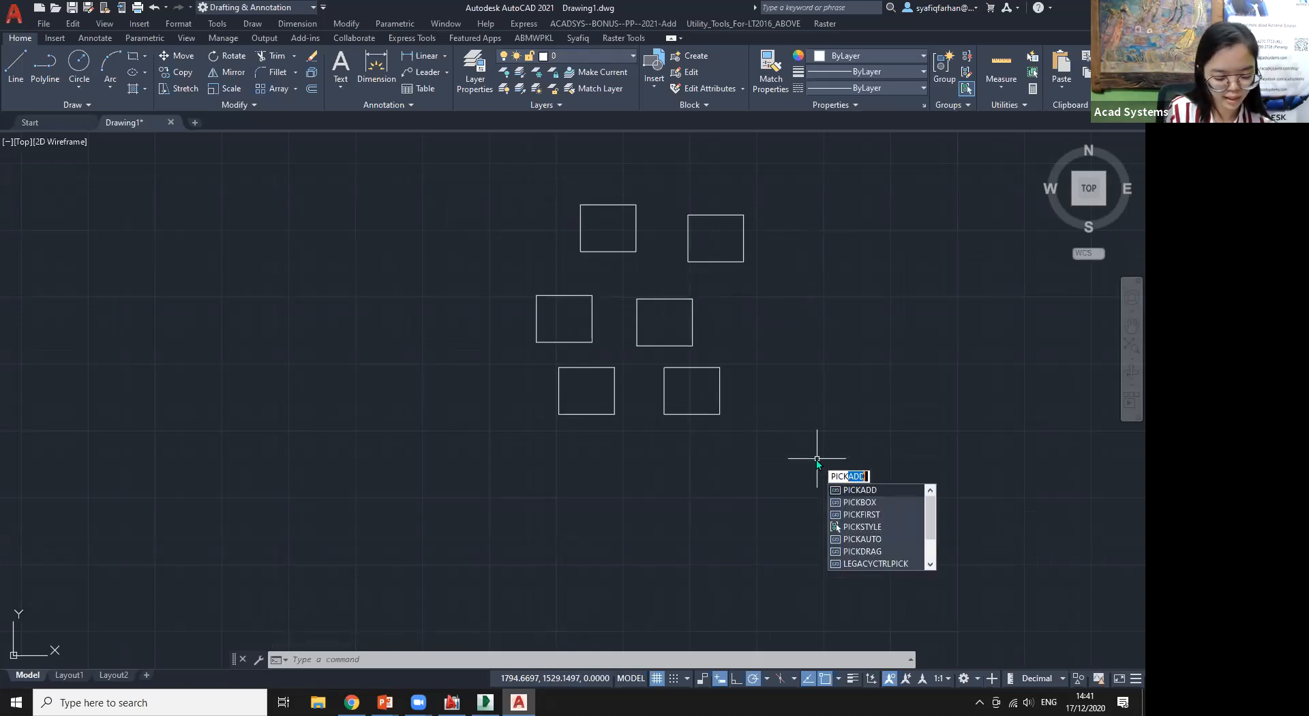
pyautogui.write('D')
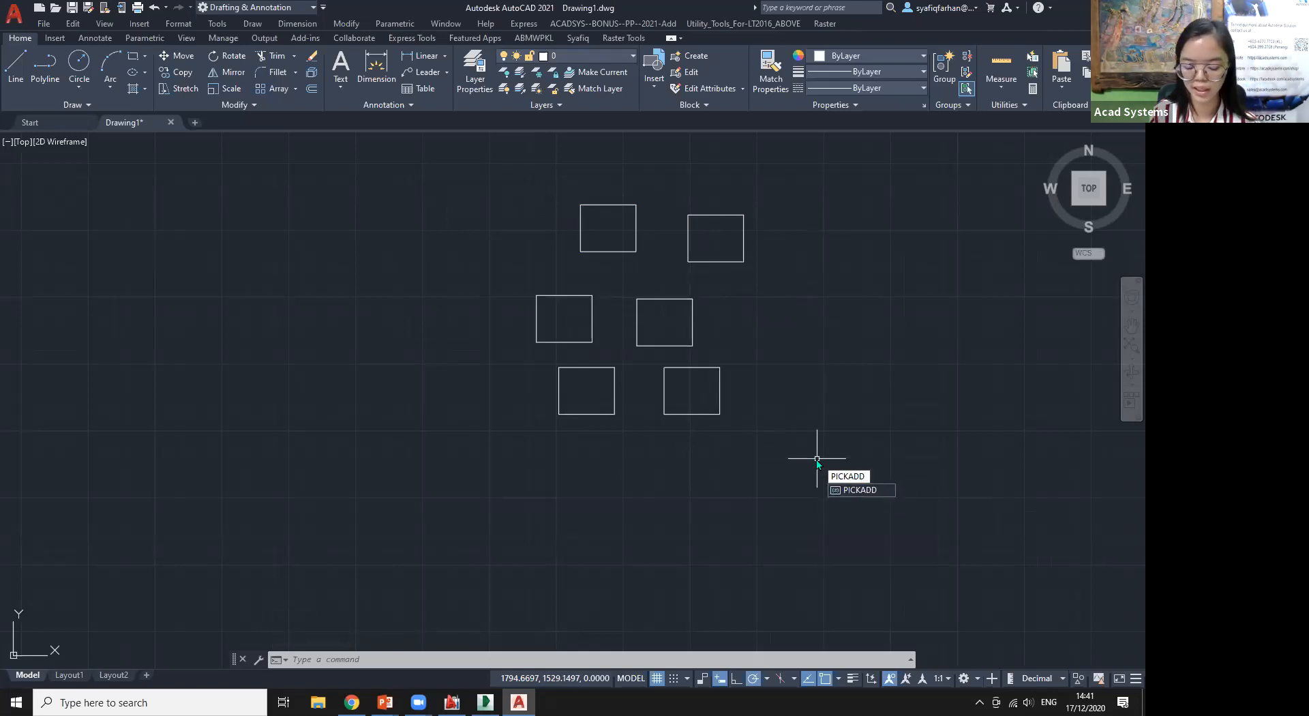
pyautogui.press('Return')
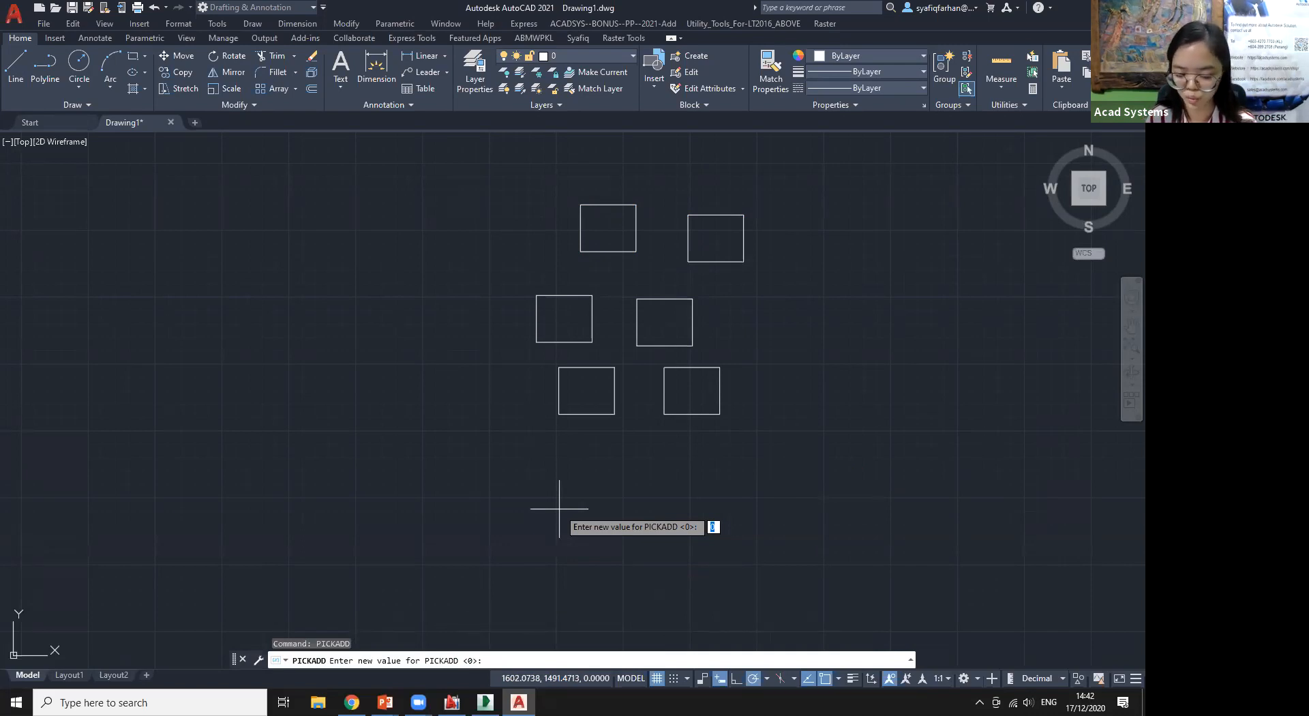
pyautogui.write('2')
pyautogui.press('Return')
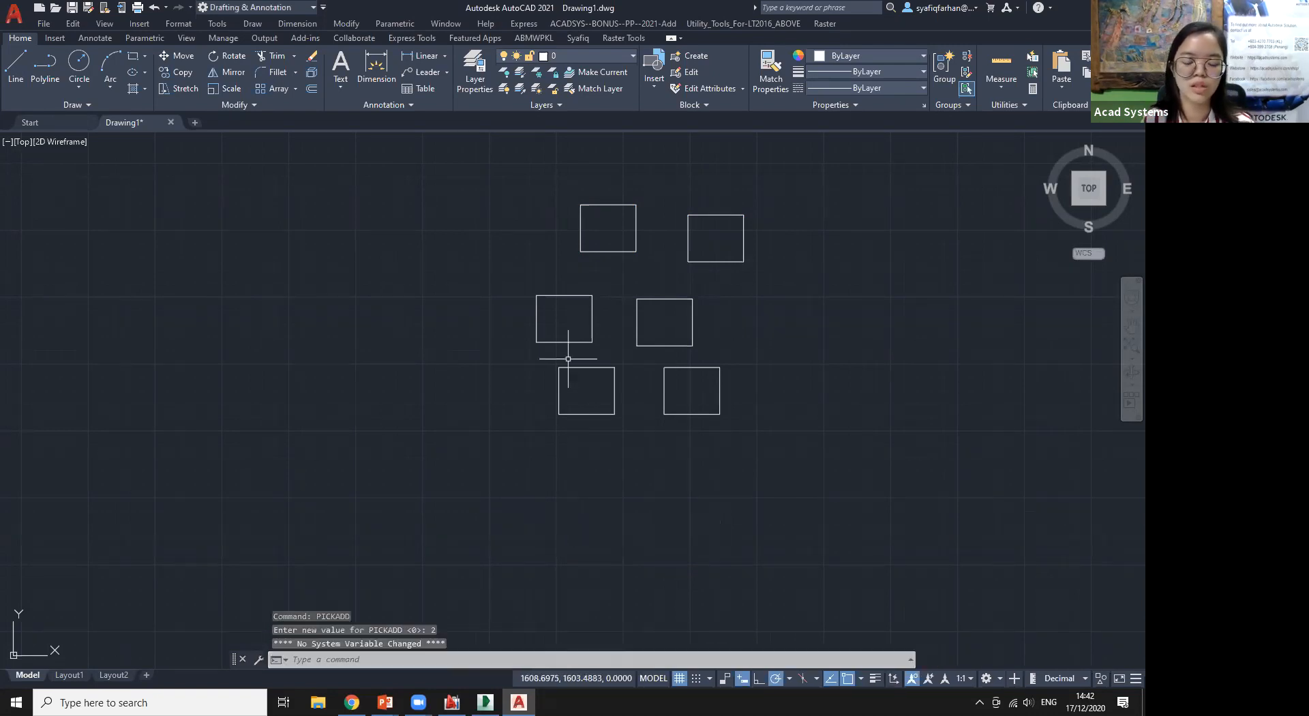
# Select the upper four rectangles and the lower-left rectangle one by one to test additive selection, and clear the selection
pyautogui.click(579, 220)
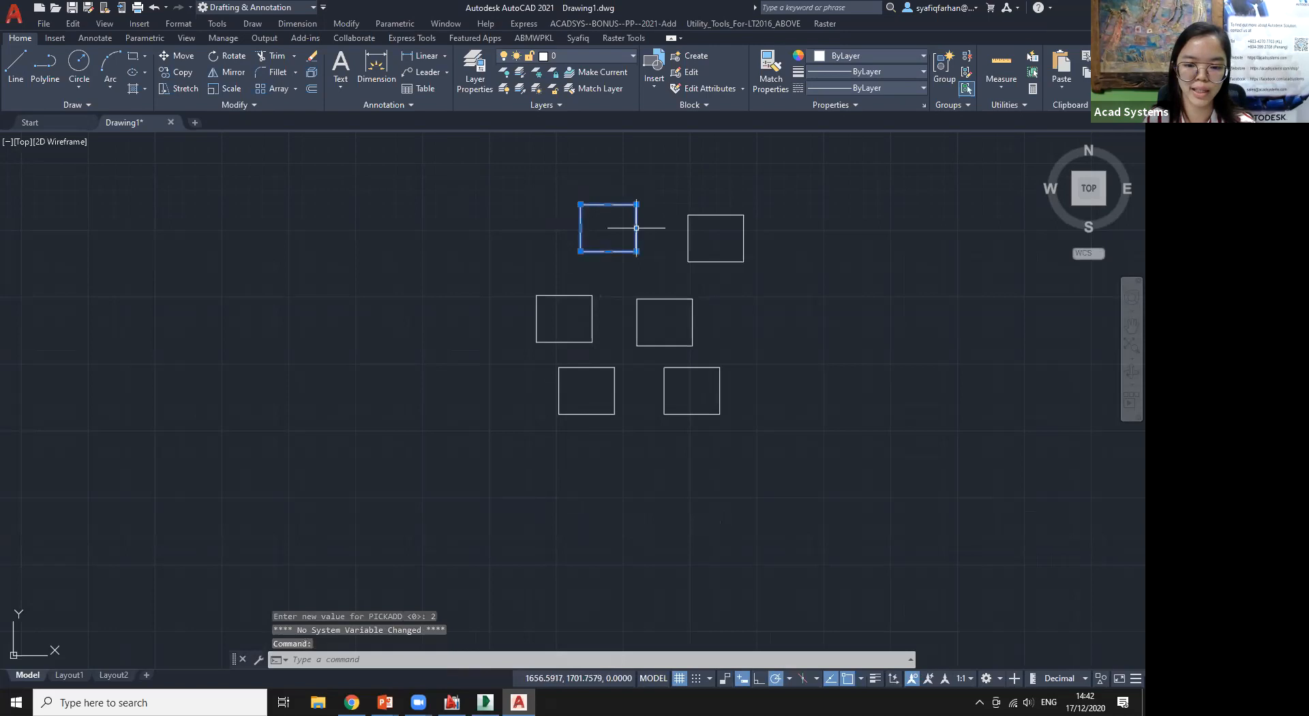
pyautogui.click(688, 233)
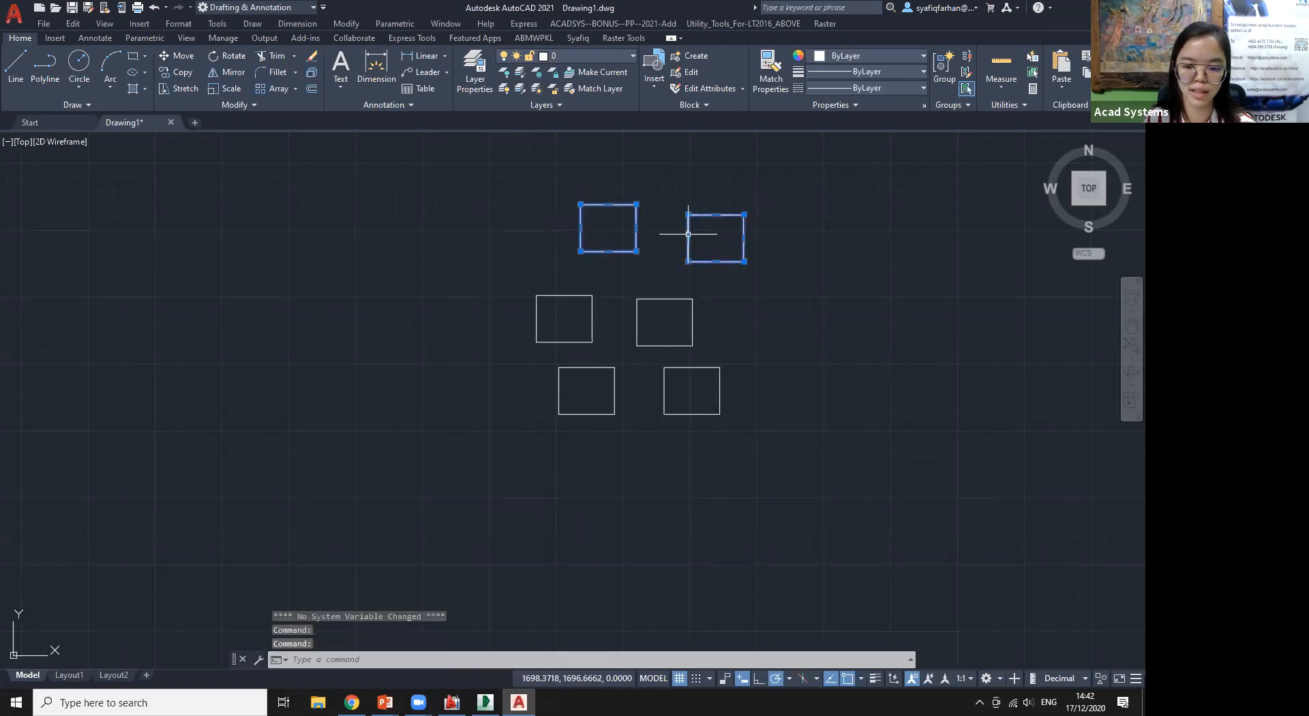
pyautogui.click(576, 296)
pyautogui.click(636, 312)
pyautogui.click(598, 369)
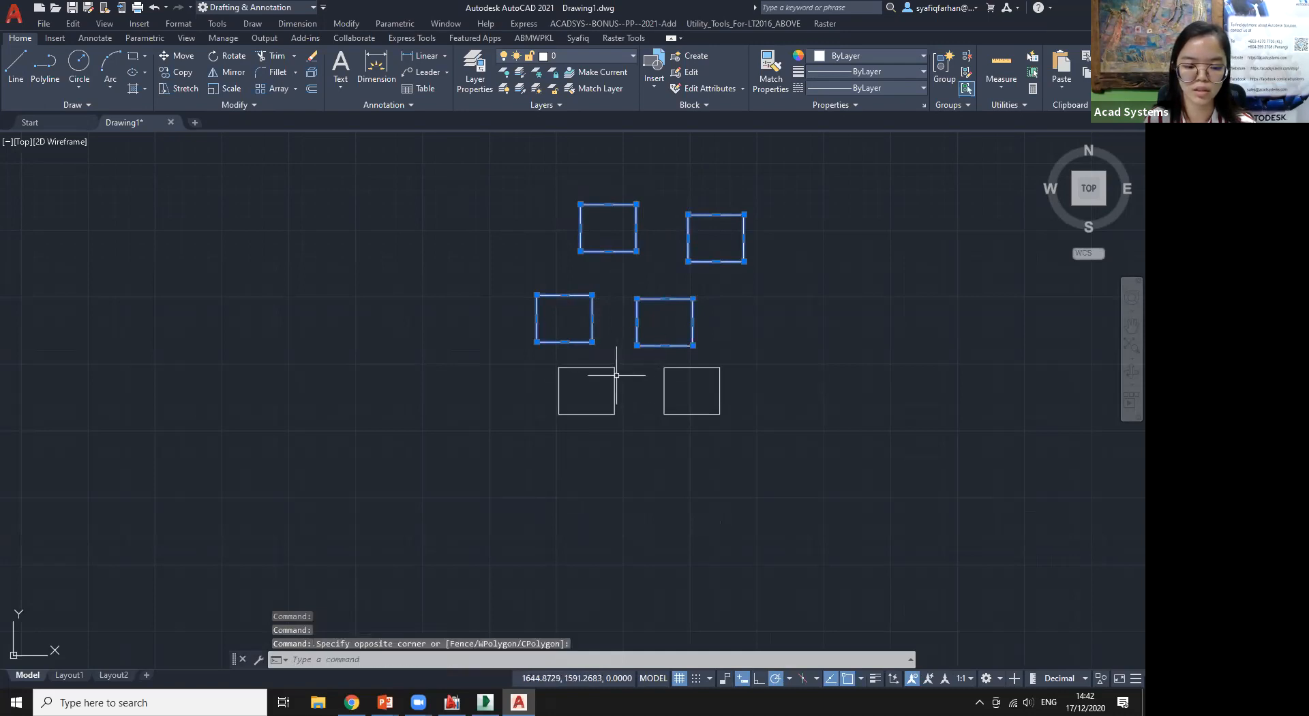
pyautogui.click(621, 375)
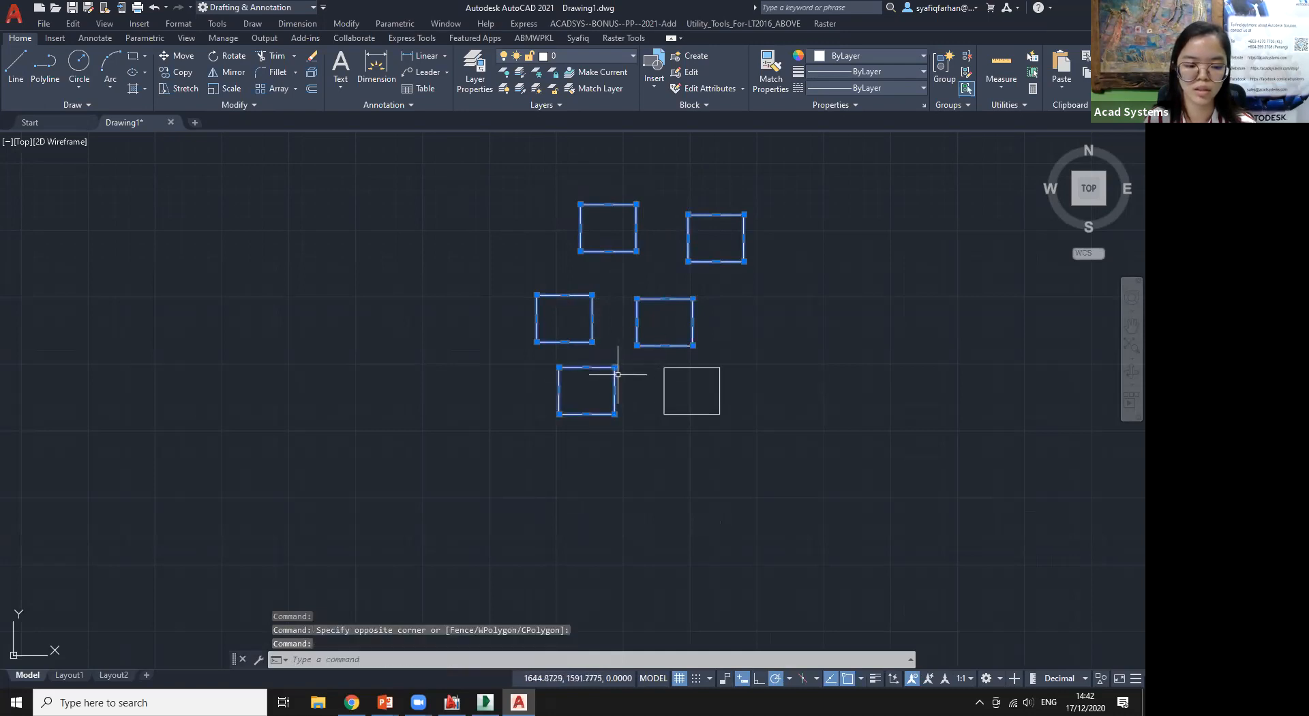
pyautogui.click(667, 376)
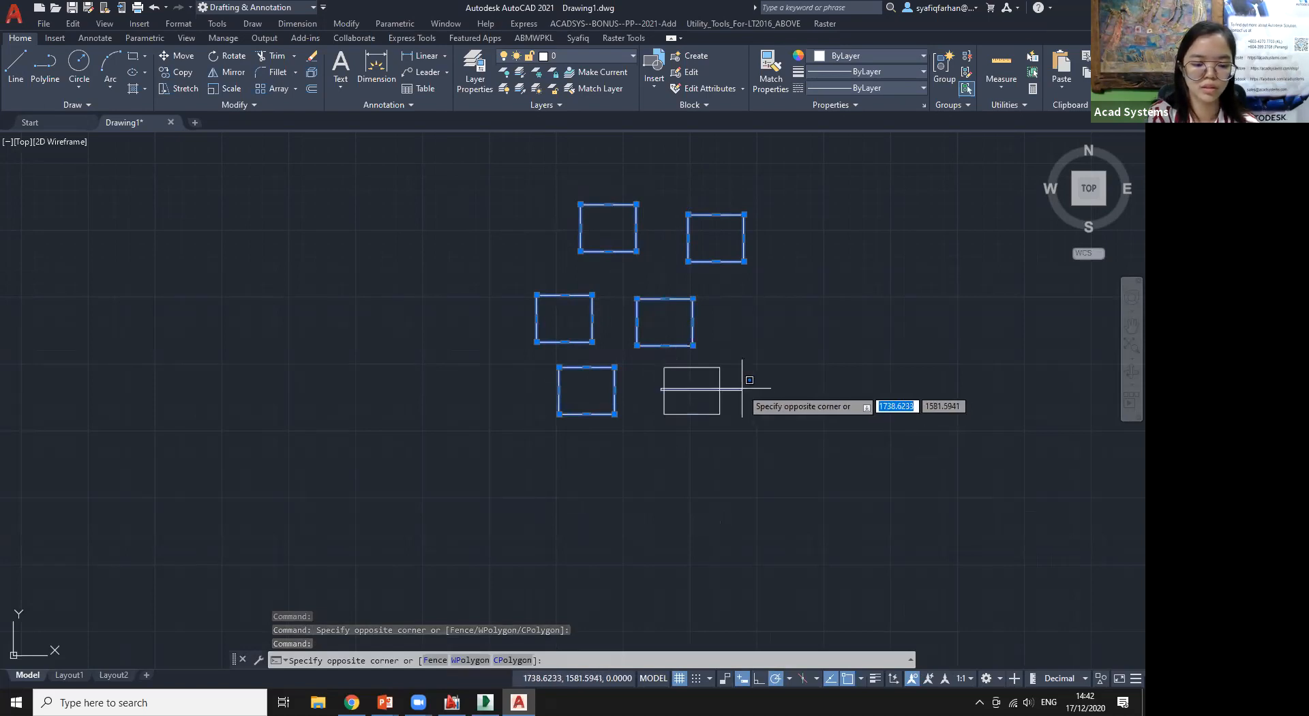
pyautogui.press('Escape')
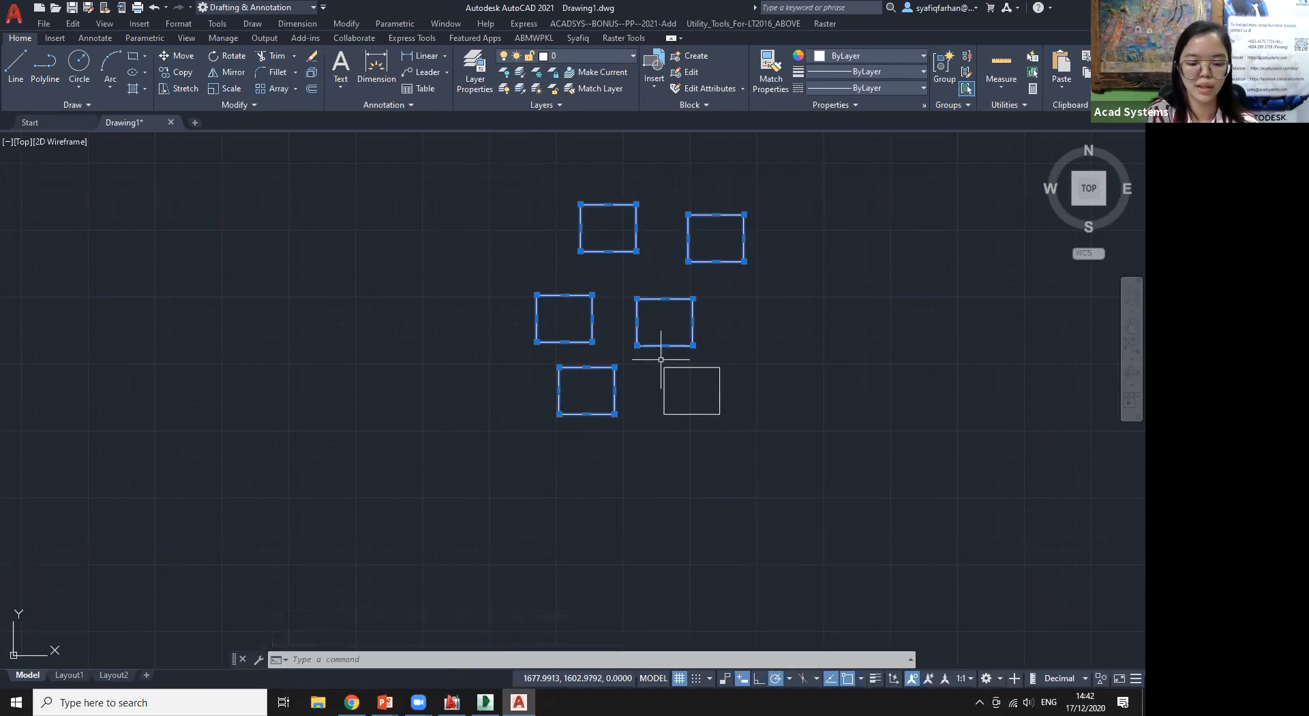
pyautogui.press('Escape')
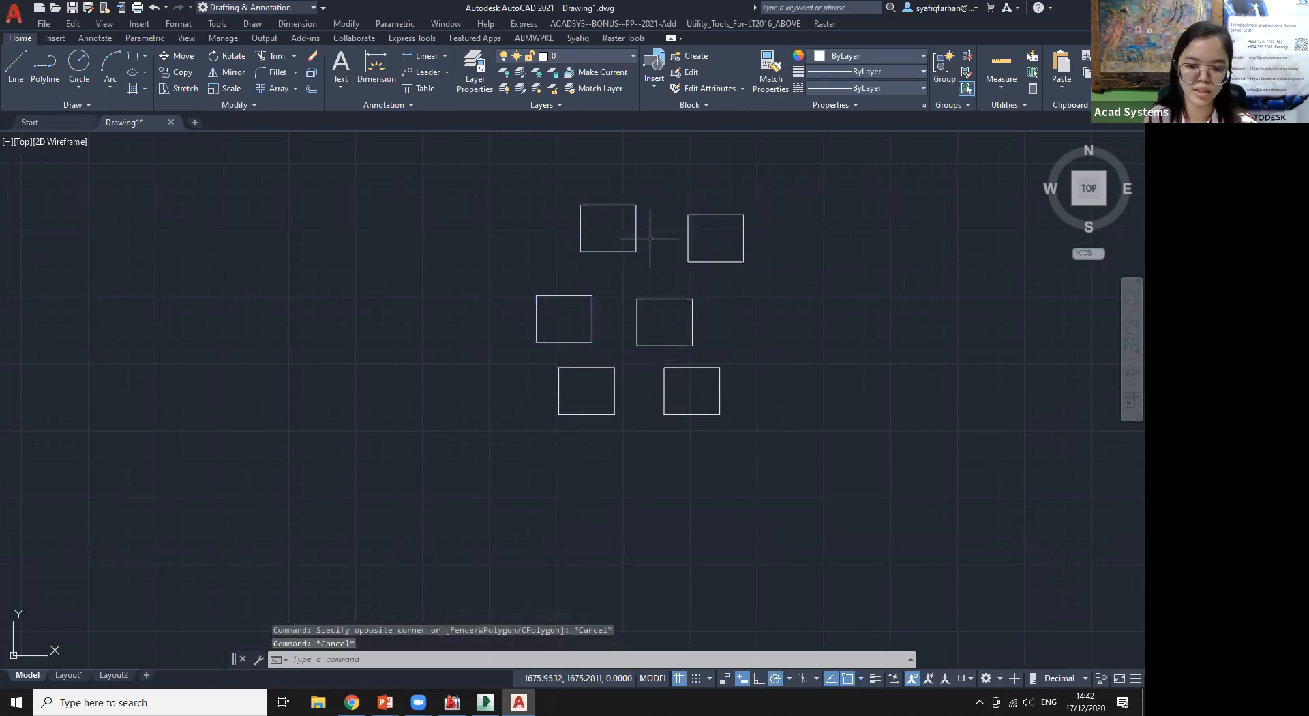
# Window-select all six rectangles, remove the two uppermost and the middle-left one from the selection, and clear it
pyautogui.click(439, 137)
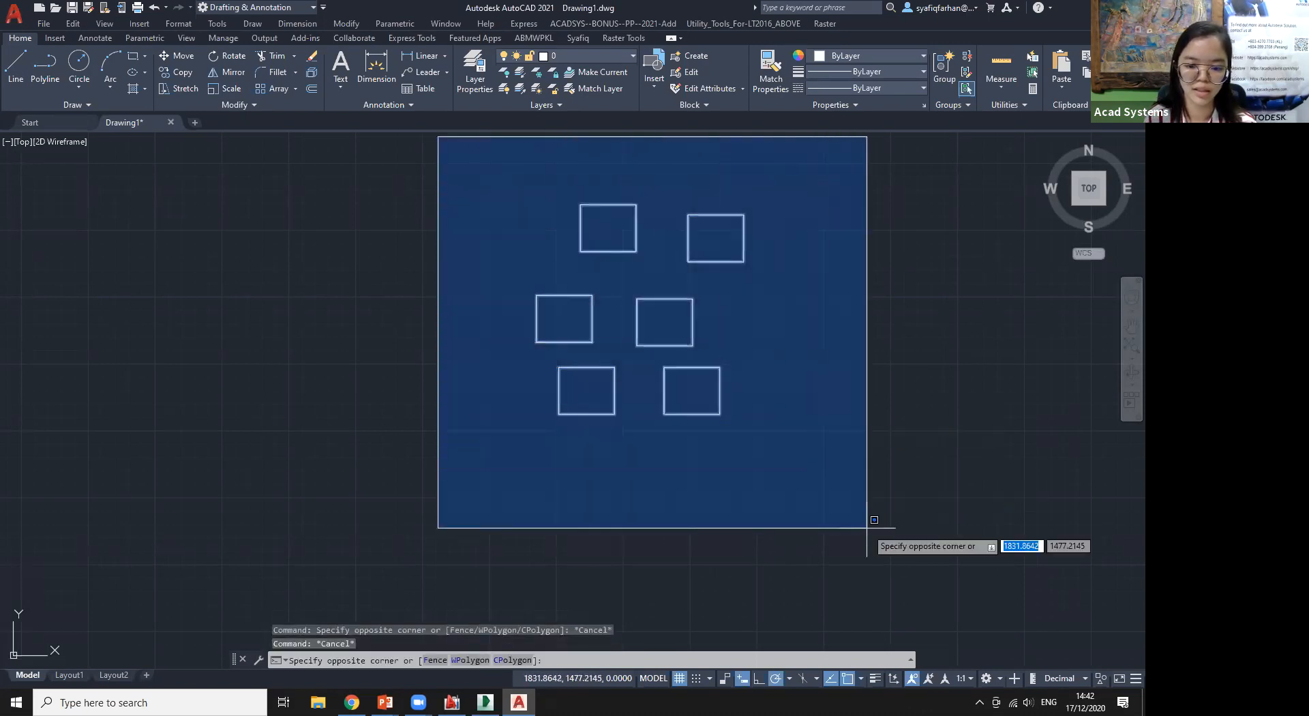
pyautogui.click(876, 530)
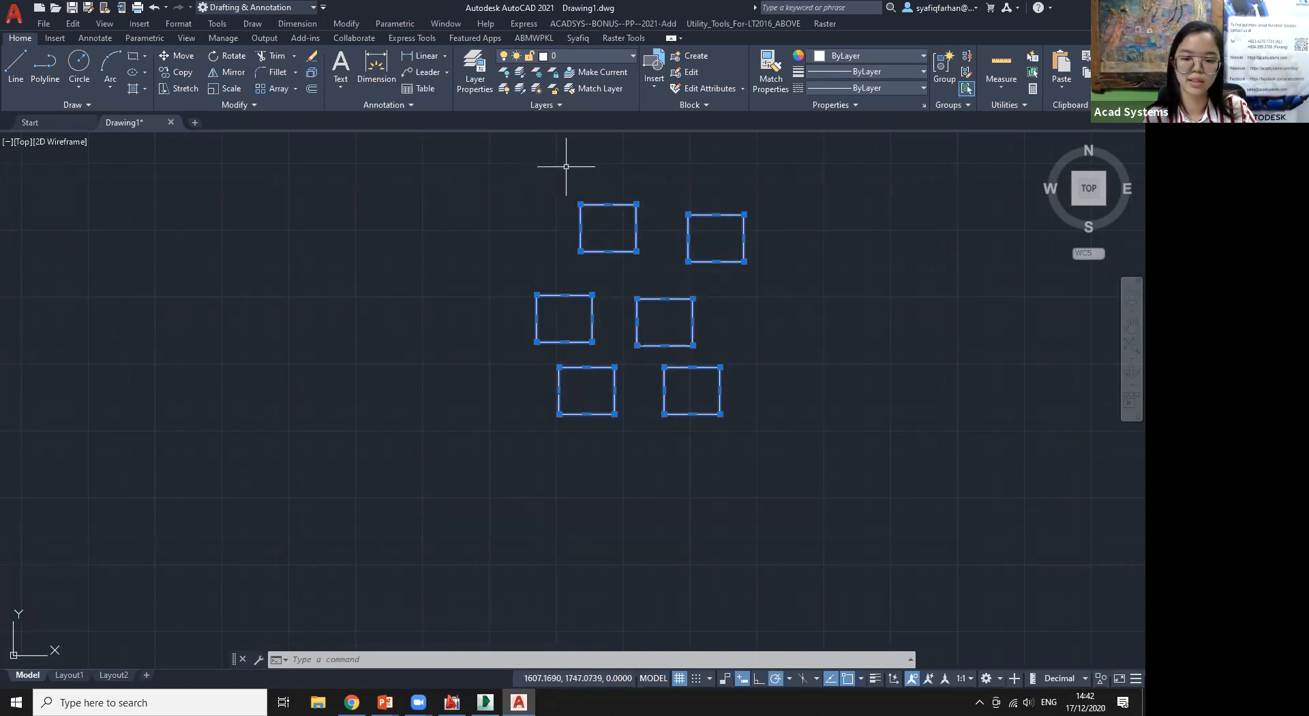
pyautogui.keyDown('shift'); pyautogui.click(597, 204); pyautogui.keyUp('shift')
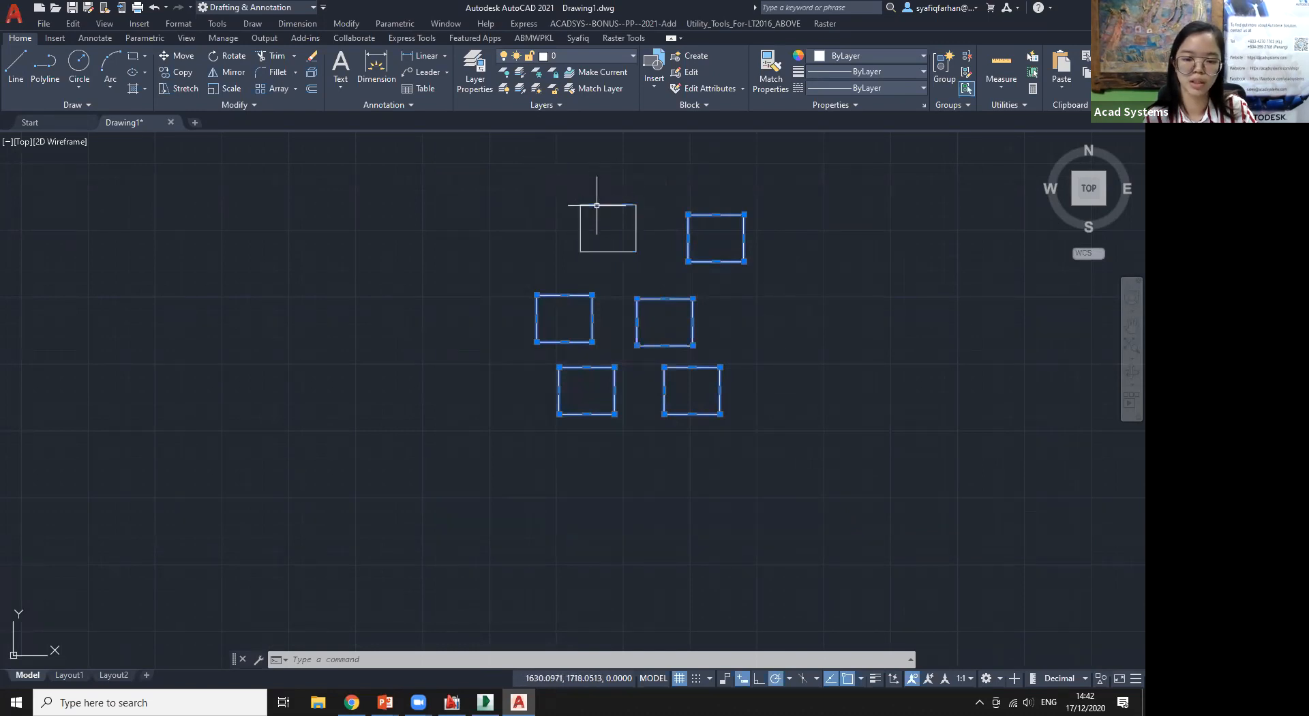
pyautogui.keyDown('shift'); pyautogui.click(729, 215); pyautogui.keyUp('shift')
pyautogui.keyDown('shift'); pyautogui.click(572, 293); pyautogui.keyUp('shift')
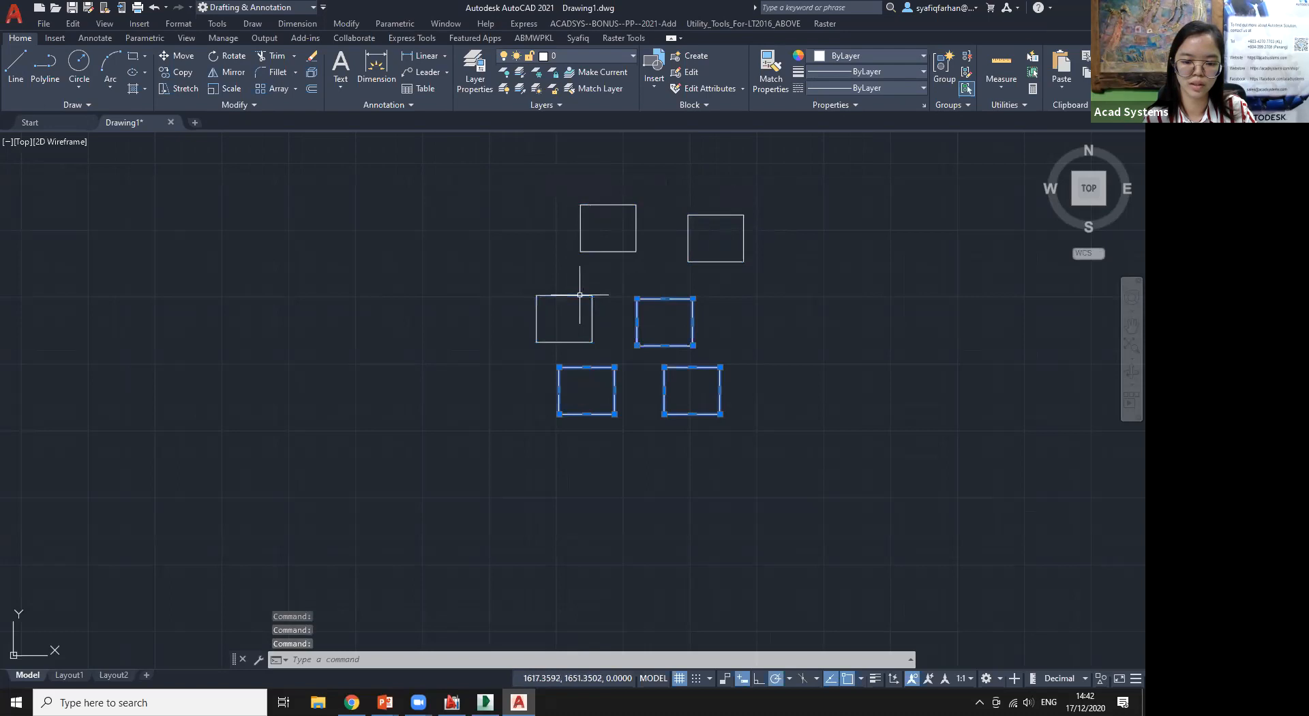
pyautogui.click(526, 194)
pyautogui.press('Escape')
pyautogui.press('Escape')
# Window-select all six rectangles again, remove the upper-left and middle-left ones from the selection, and clear it
pyautogui.click(505, 161)
pyautogui.click(789, 510)
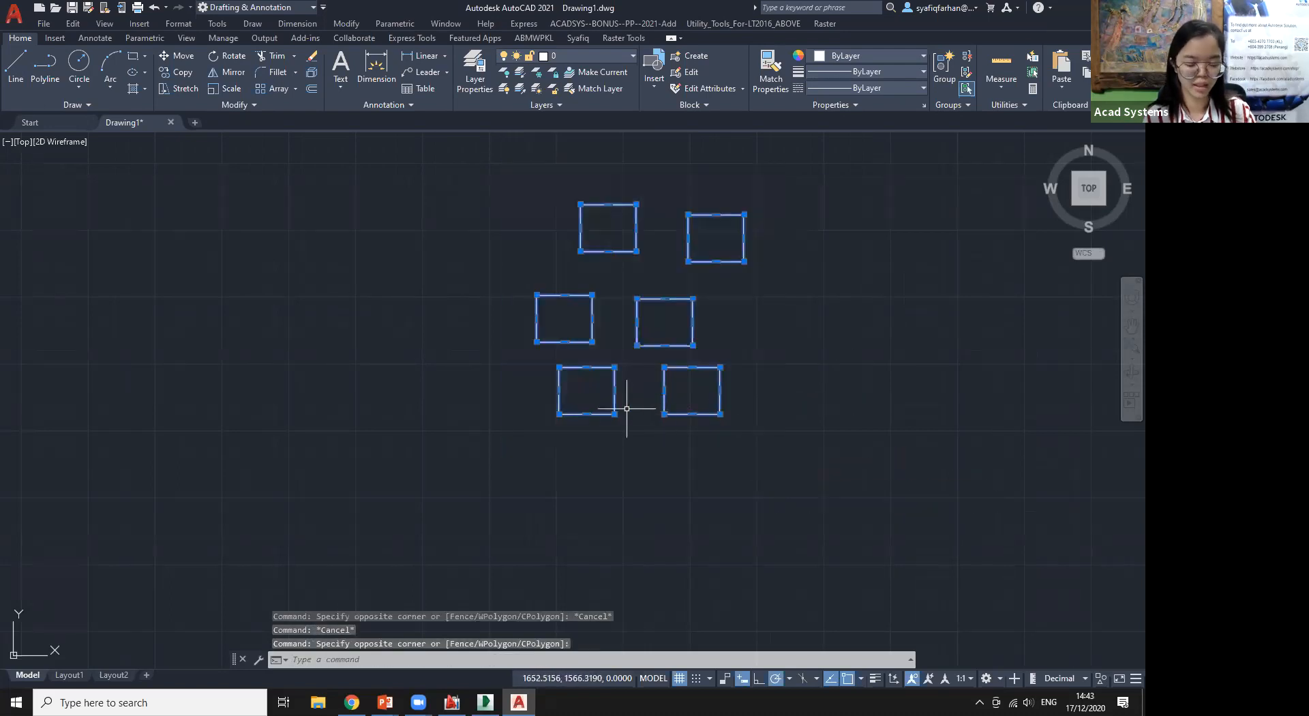
pyautogui.keyDown('shift'); pyautogui.click(600, 204); pyautogui.keyUp('shift')
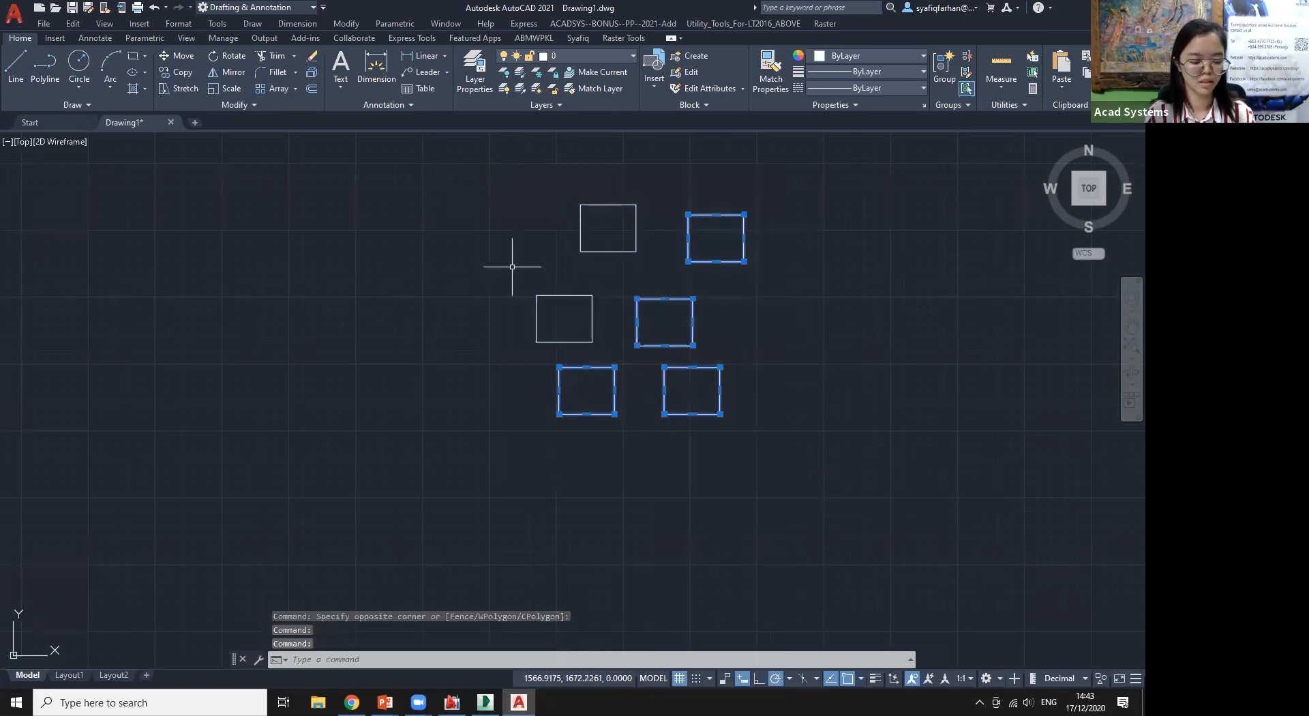
pyautogui.press('Escape')
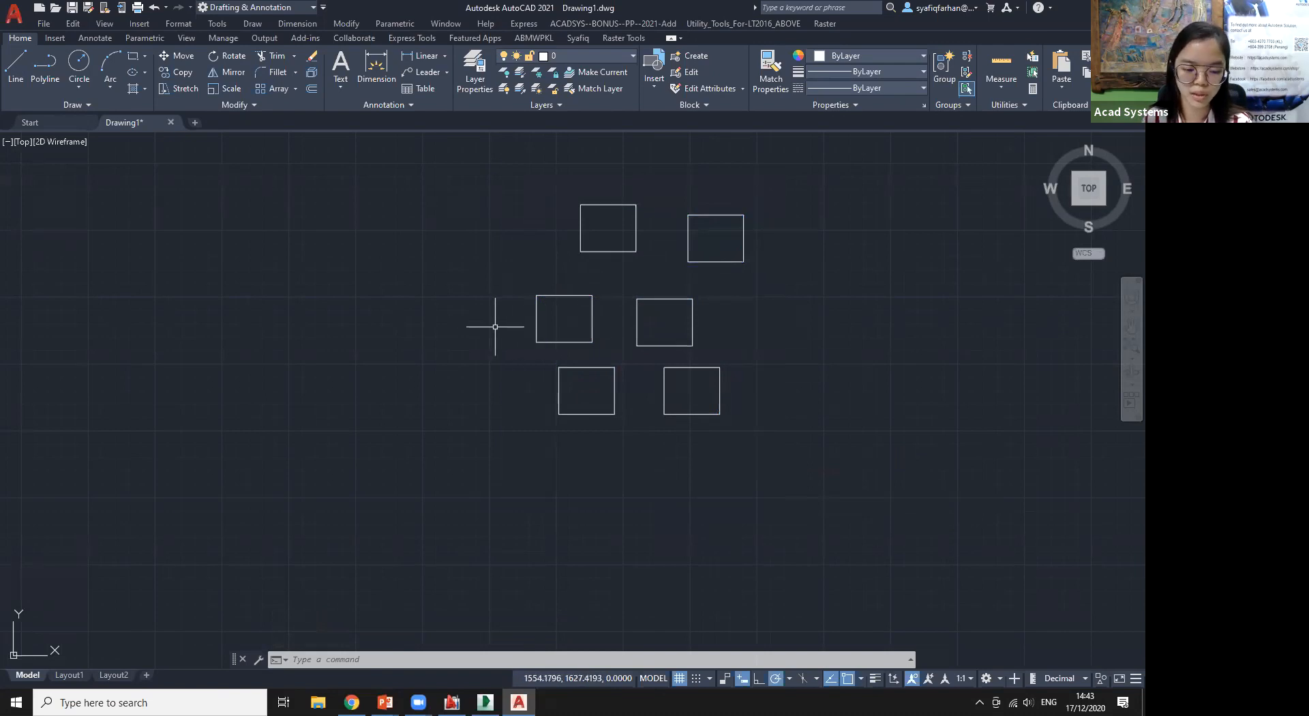
# Zoom out and pan across the drawing to view the sloping lines and the rectangles together
pyautogui.scroll(-2, 496, 327)
pyautogui.moveTo(497, 327); pyautogui.dragTo(768, 316, button='middle')
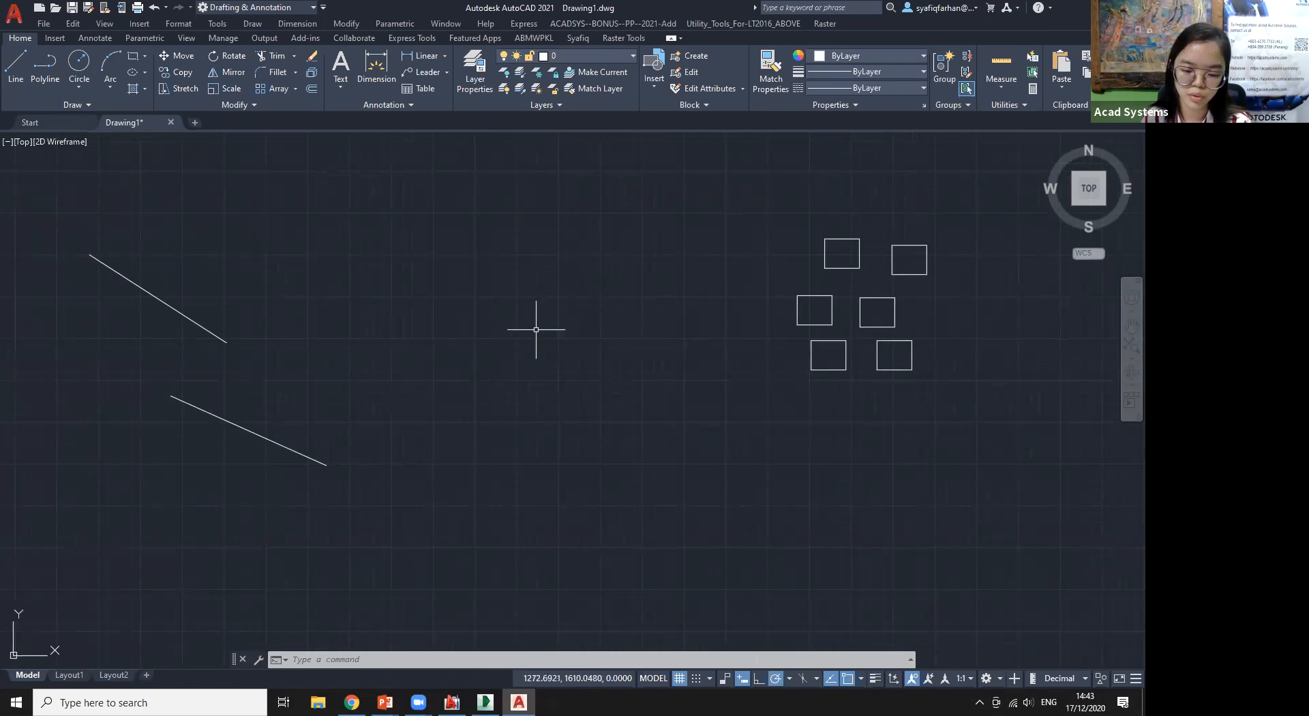
pyautogui.scroll(-4, 536, 330)
pyautogui.scroll(4, 536, 330)
pyautogui.scroll(-2, 536, 330)
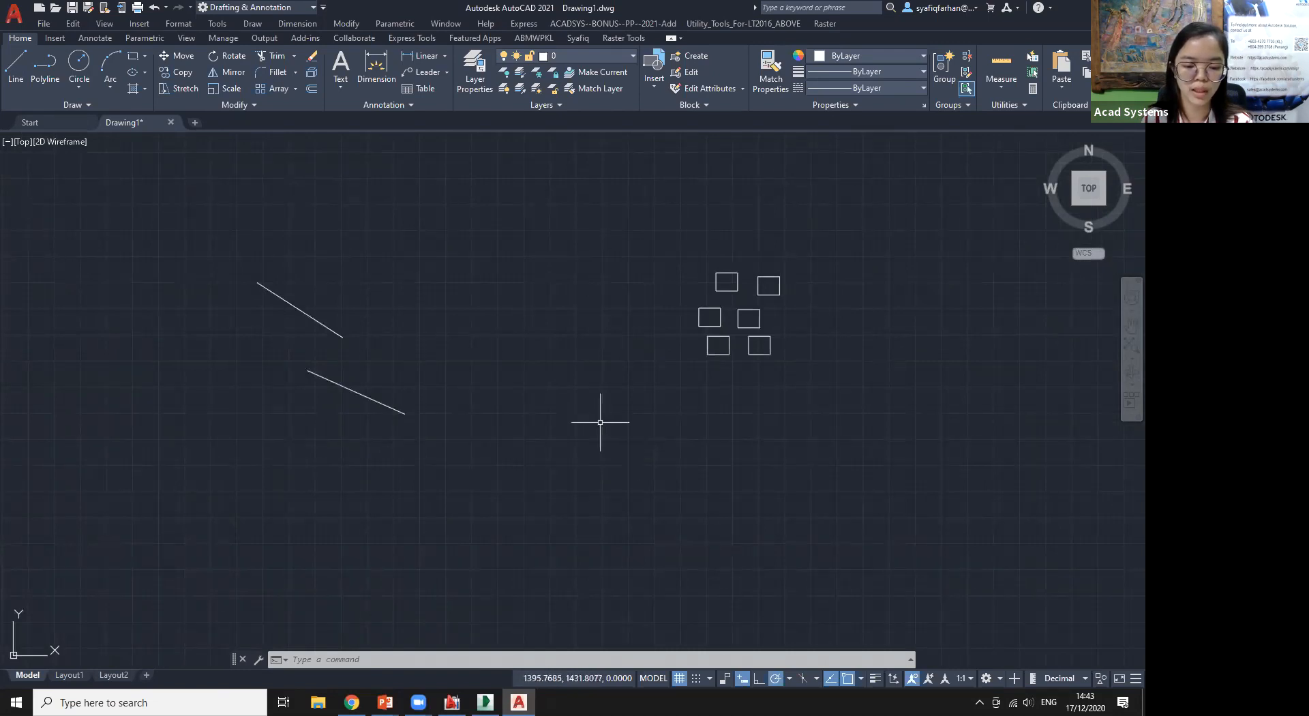
pyautogui.moveTo(531, 268)
pyautogui.mouseDown(button='middle')
pyautogui.moveTo(471, 321)
pyautogui.moveTo(345, 225)
pyautogui.moveTo(475, 221)
pyautogui.moveTo(727, 304)
pyautogui.moveTo(560, 320)
pyautogui.mouseUp(button='middle')
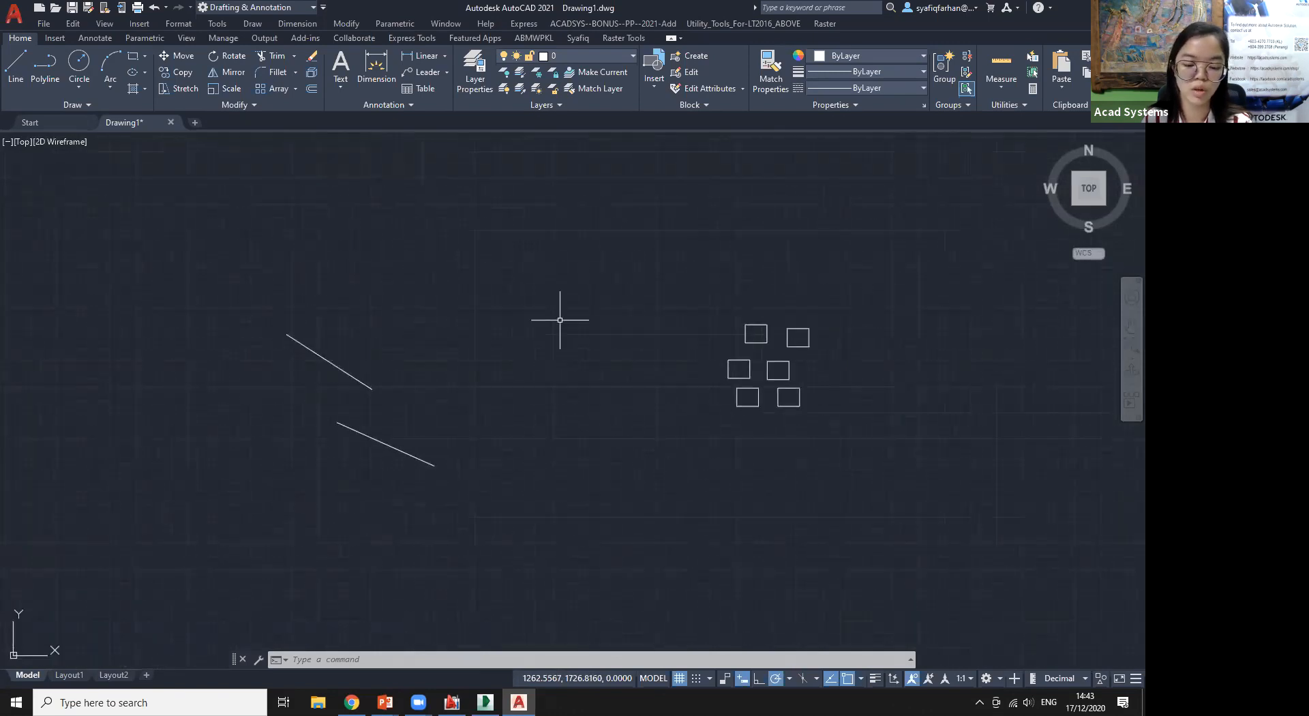
pyautogui.scroll(-2, 631, 375)
pyautogui.moveTo(894, 424); pyautogui.dragTo(741, 427, button='middle')
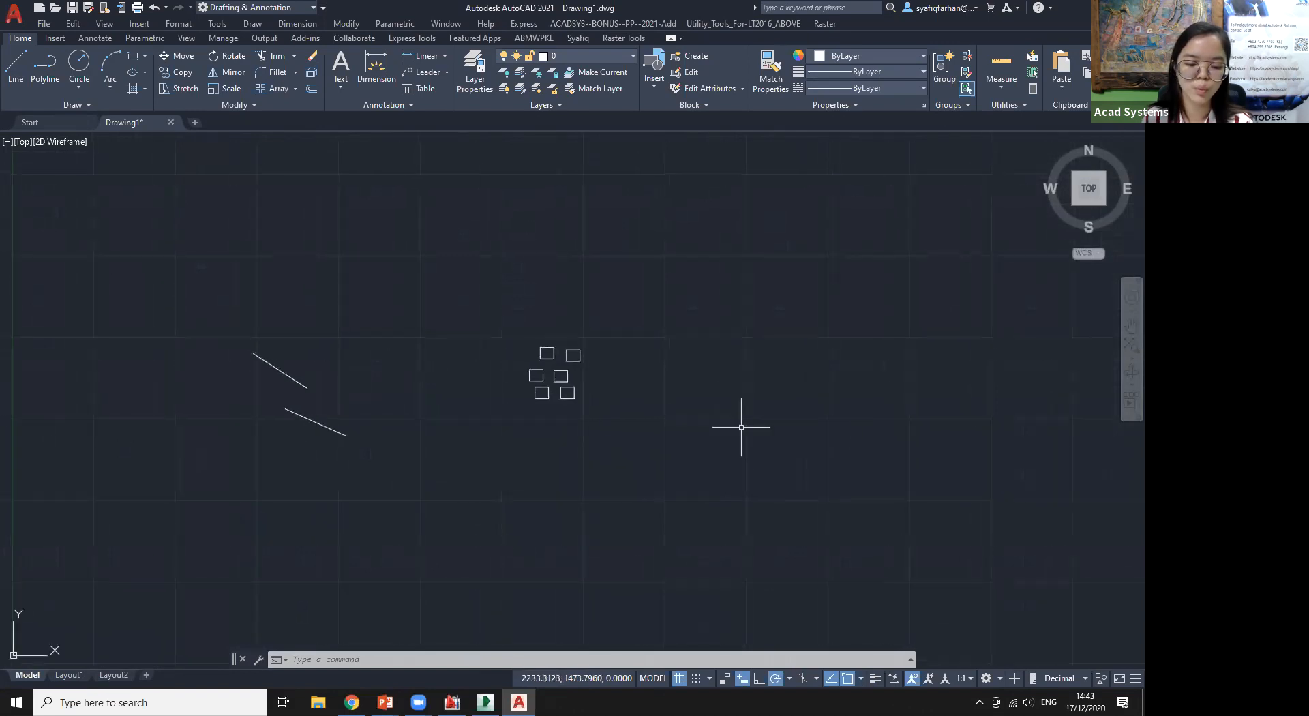
pyautogui.scroll(-2, 741, 426)
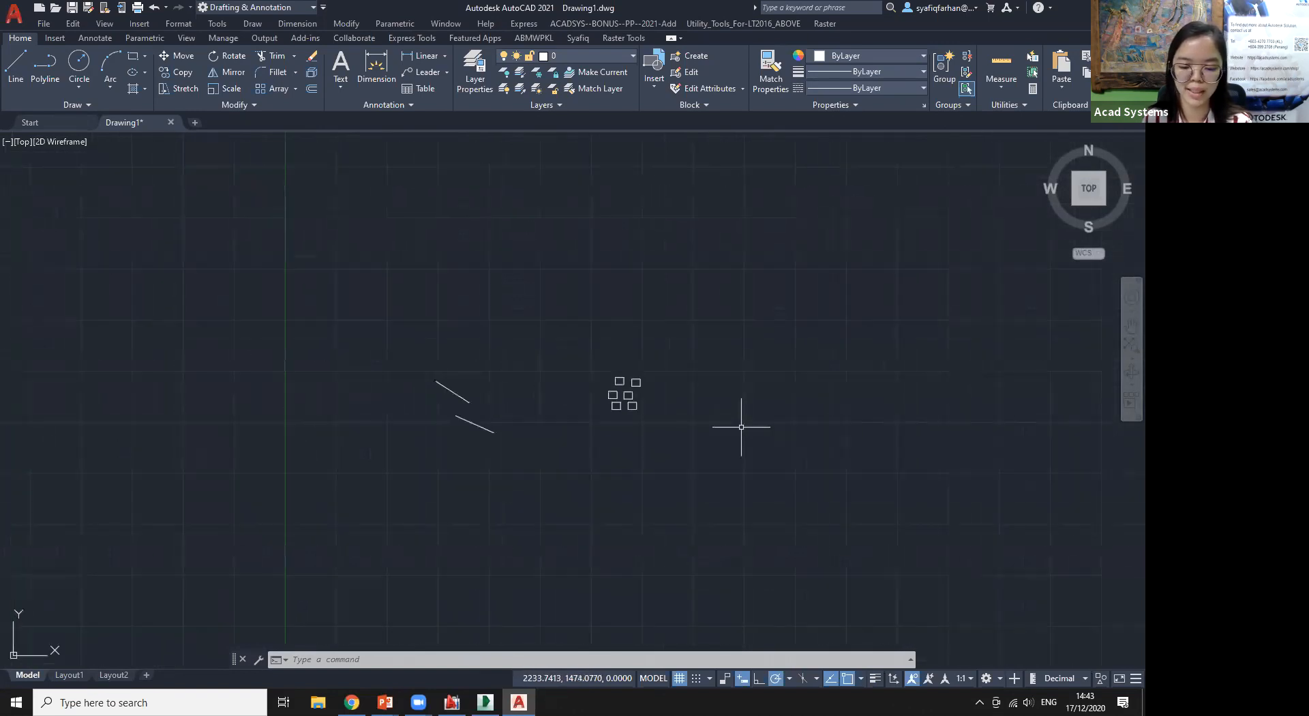
# Zoom to the drawing's extents twice, zooming out and panning after each to demonstrate view navigation
pyautogui.middleClick(766, 394)
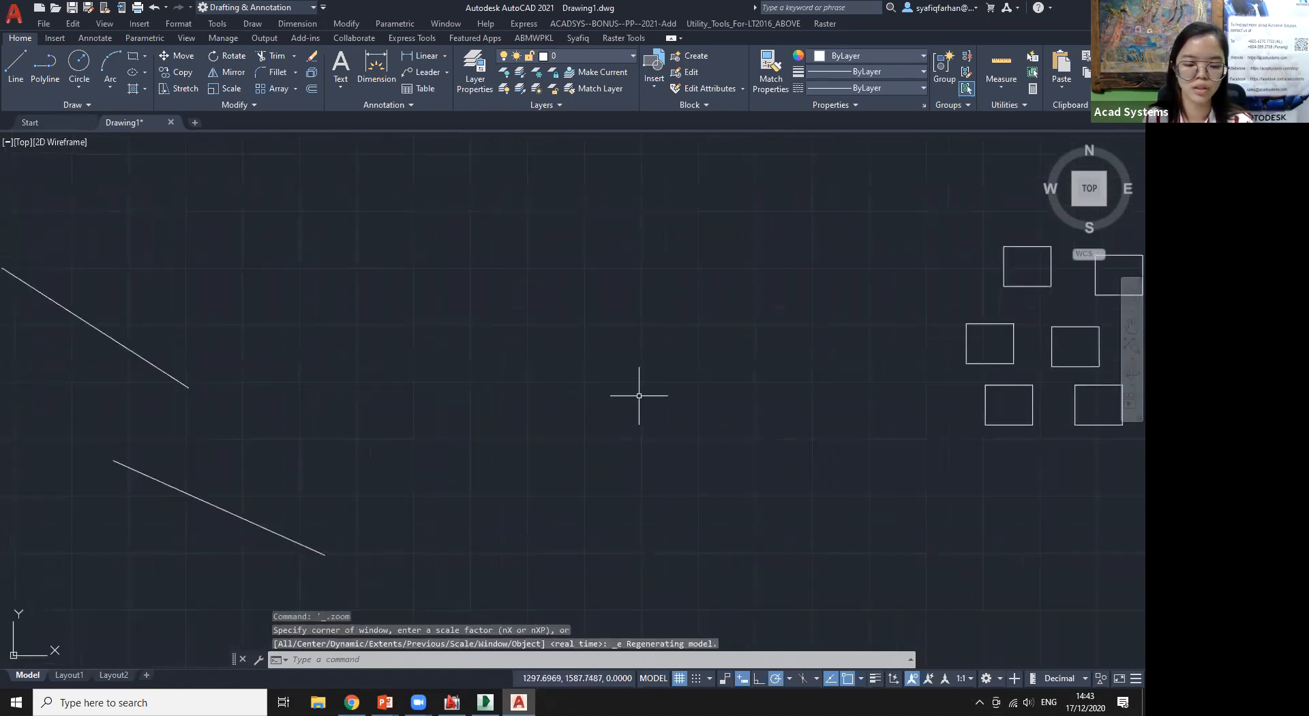
pyautogui.scroll(-2, 626, 377)
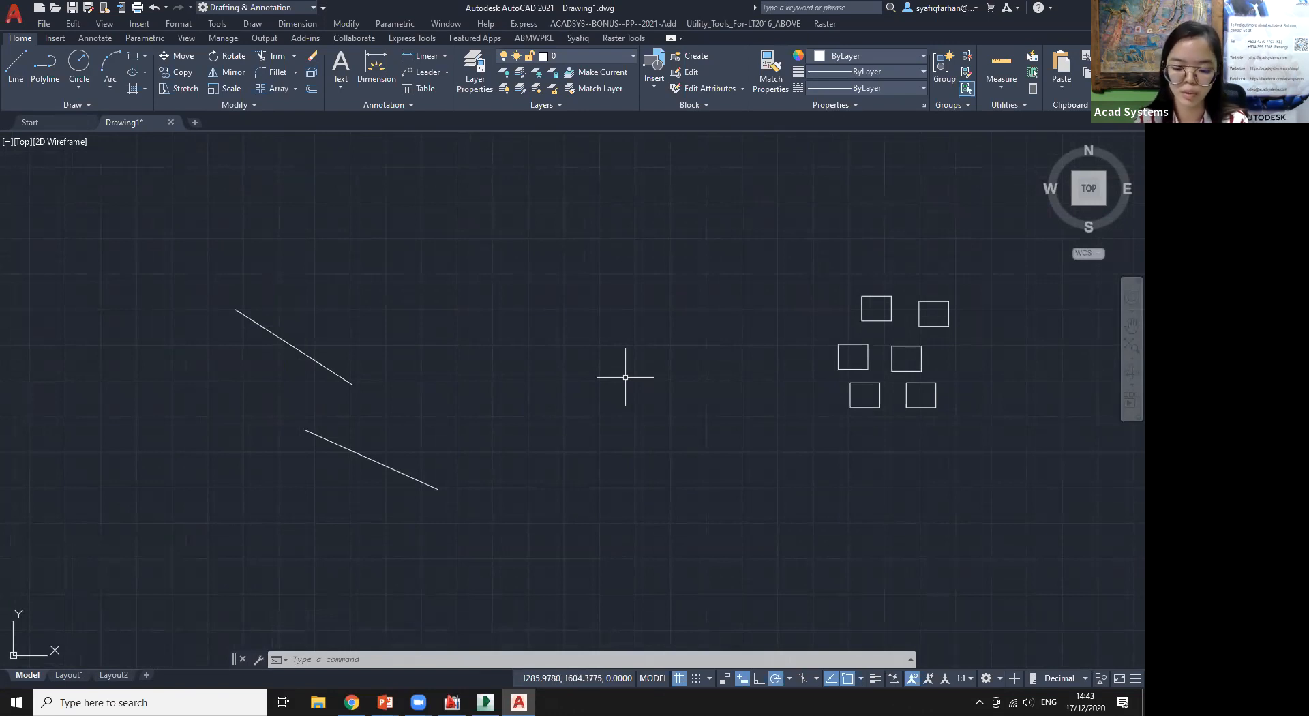
pyautogui.scroll(-7, 625, 377)
pyautogui.moveTo(784, 350); pyautogui.dragTo(411, 314, button='middle')
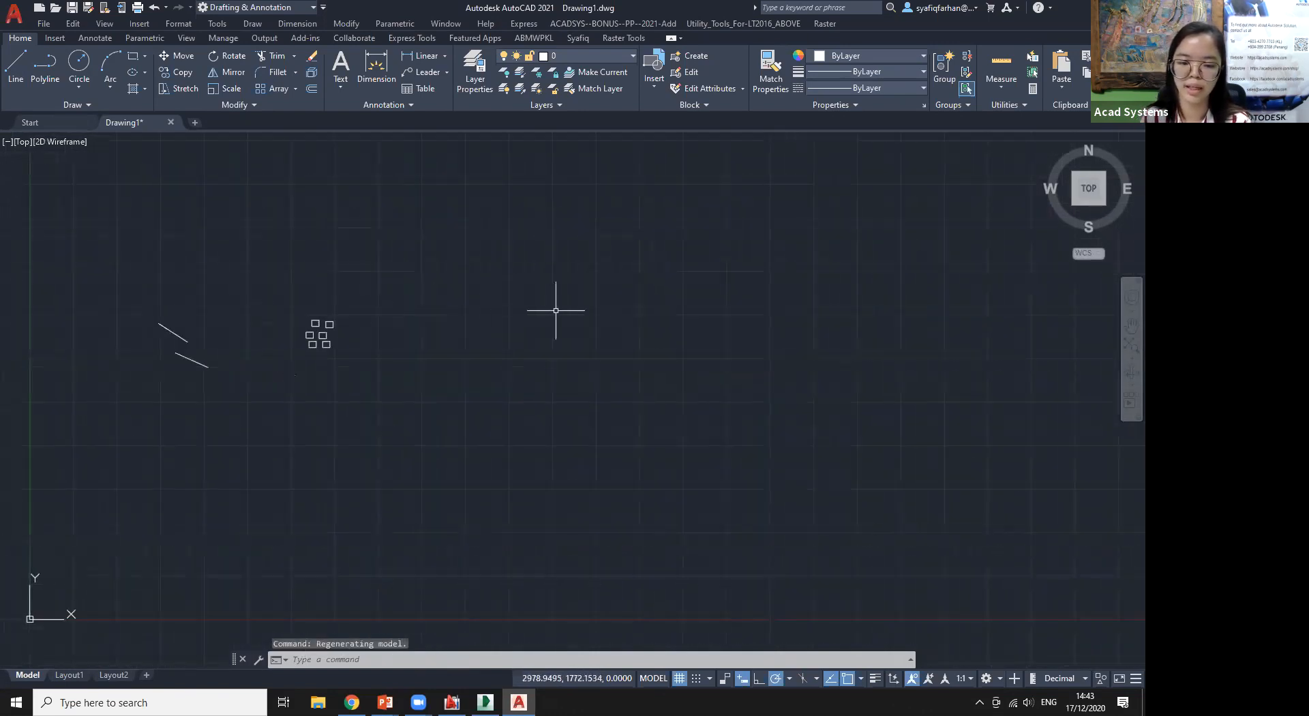
pyautogui.middleClick(691, 309)
pyautogui.middleClick(691, 309)
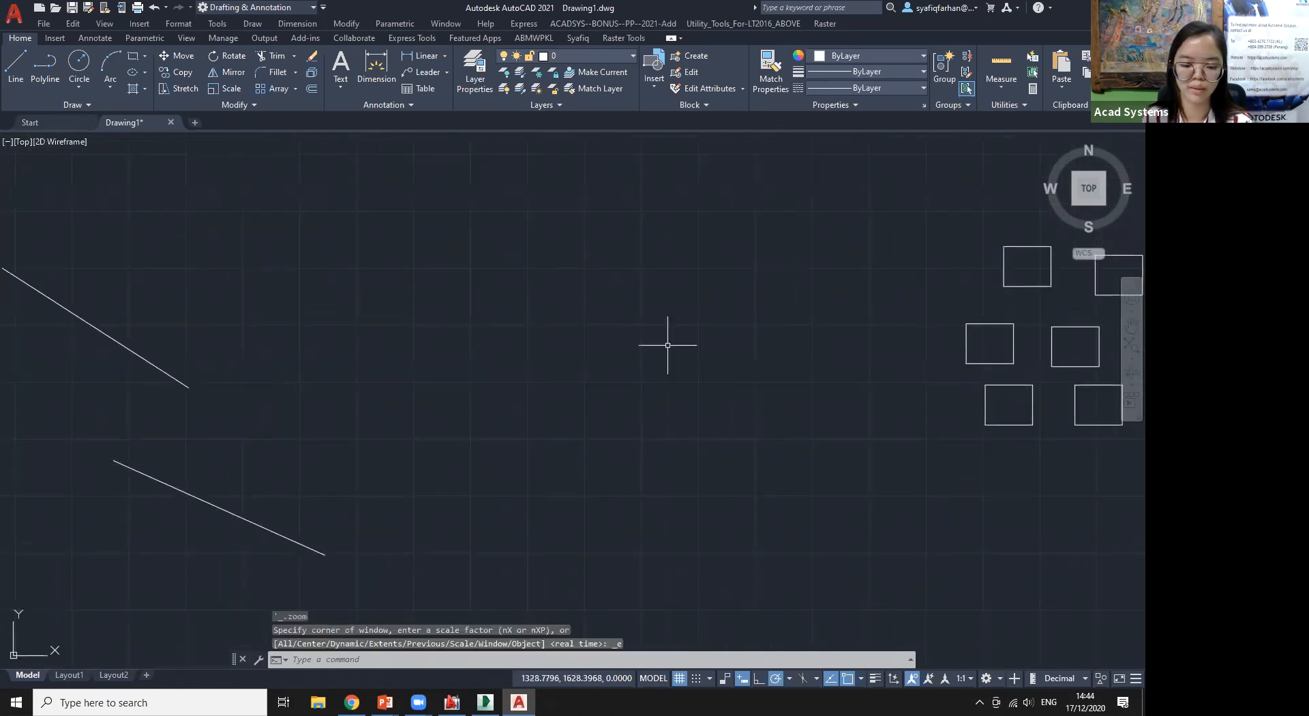
pyautogui.scroll(-5, 635, 429)
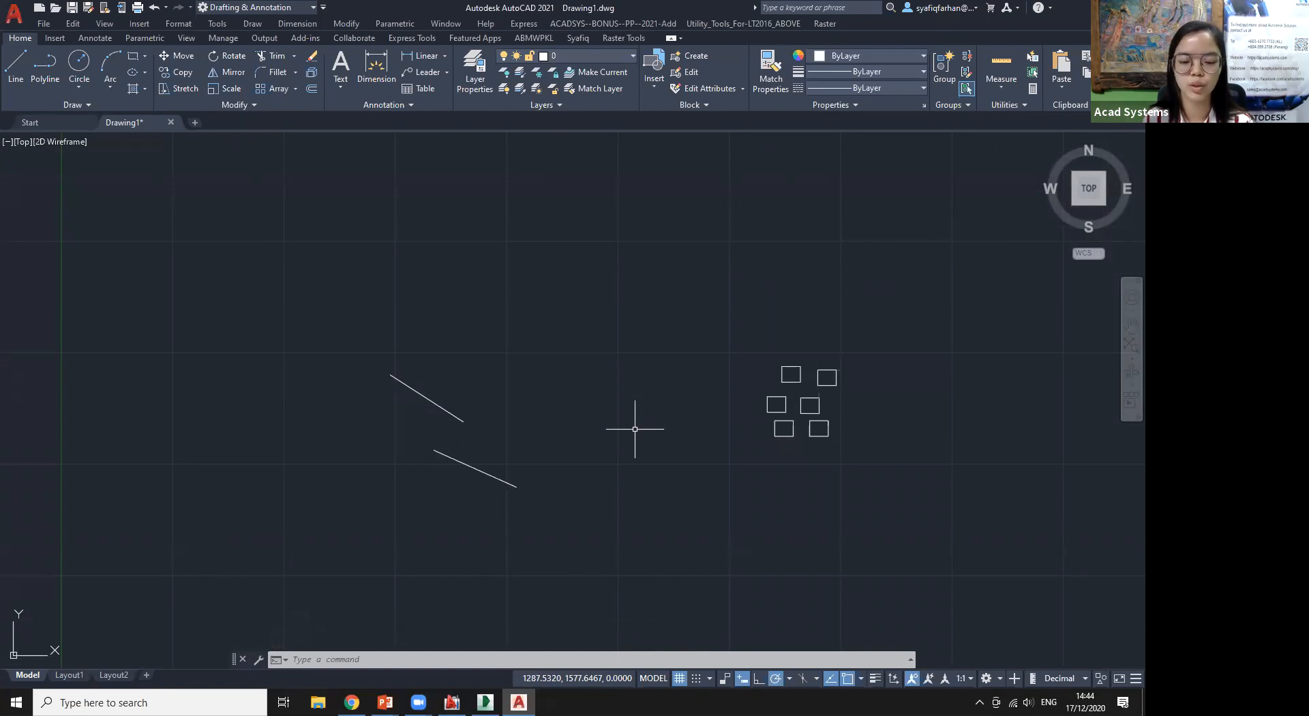
pyautogui.scroll(-2, 635, 429)
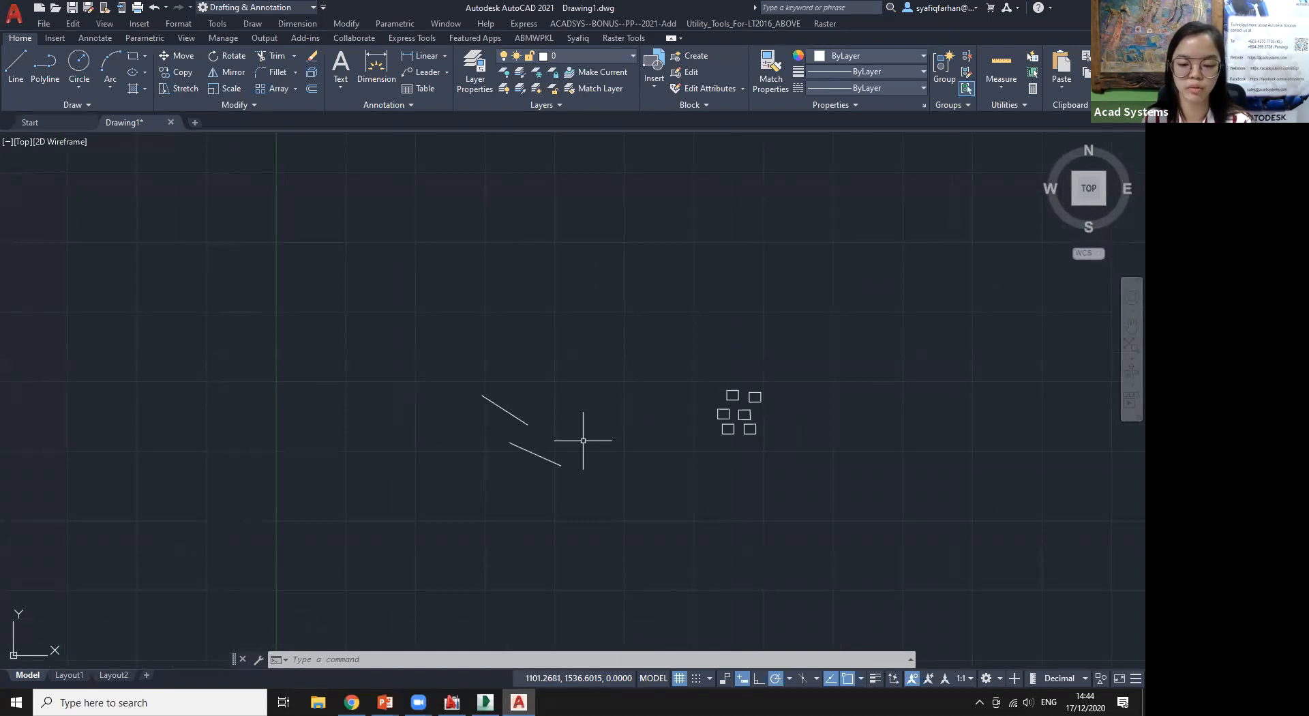
pyautogui.moveTo(695, 460); pyautogui.dragTo(656, 436, button='middle')
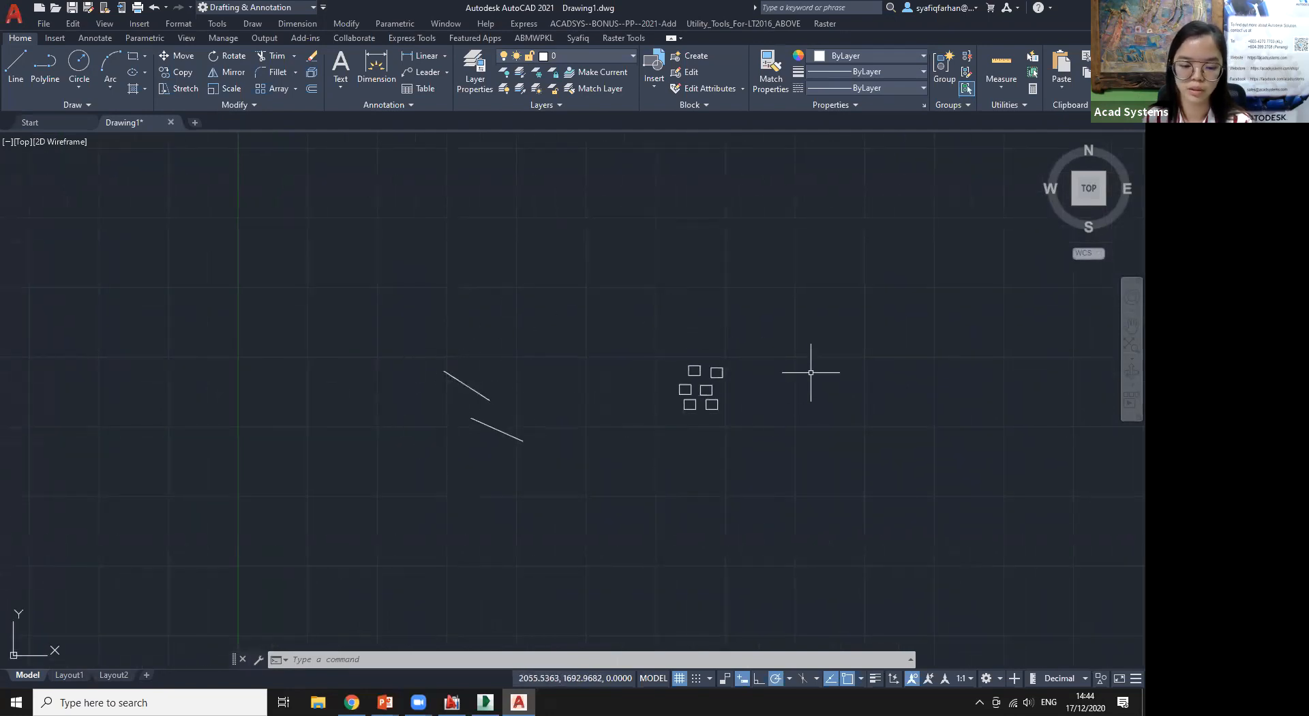
# Set the ZOOMFACTOR system variable to 100
pyautogui.write('ZOO')
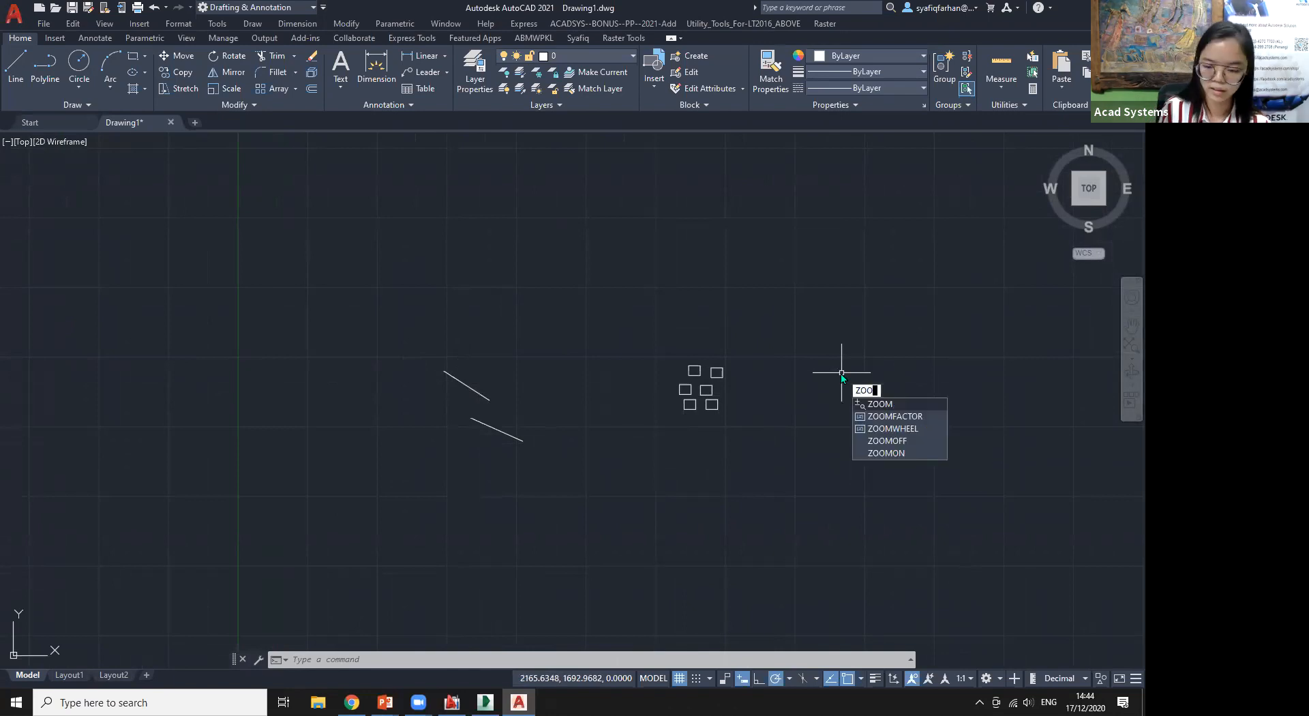
pyautogui.write('MFACT')
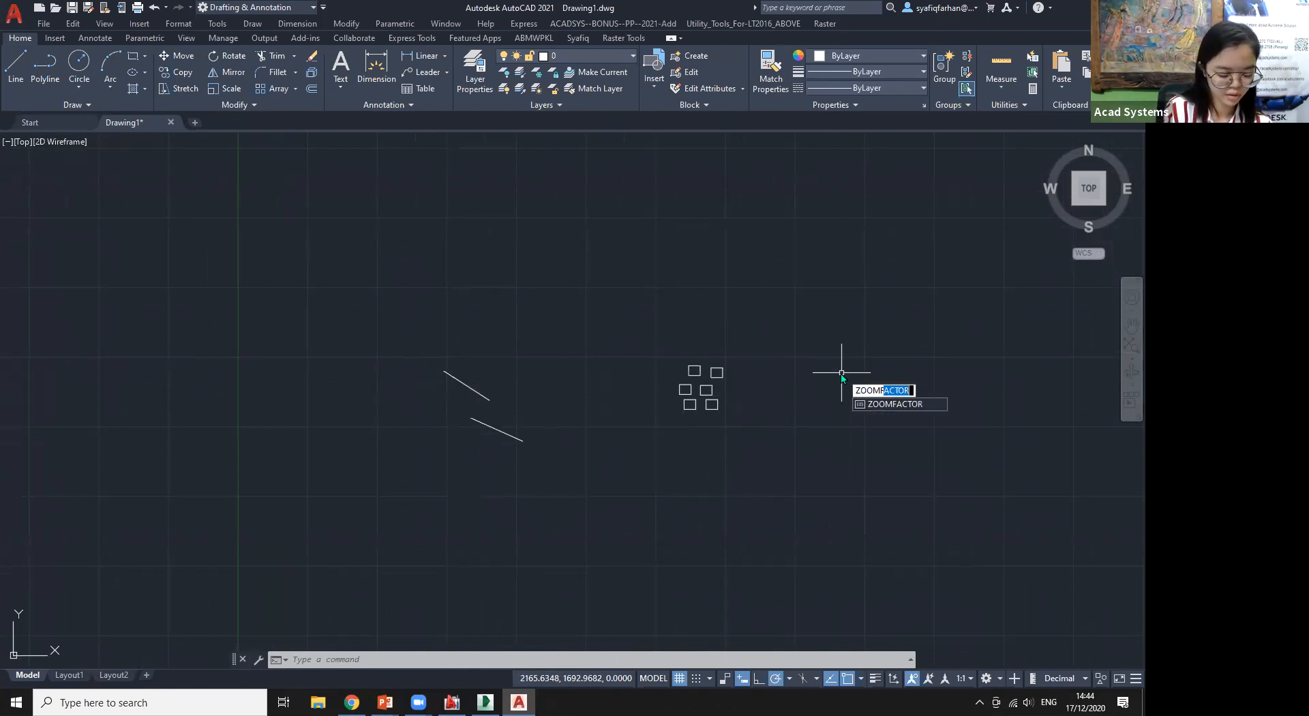
pyautogui.write('OR')
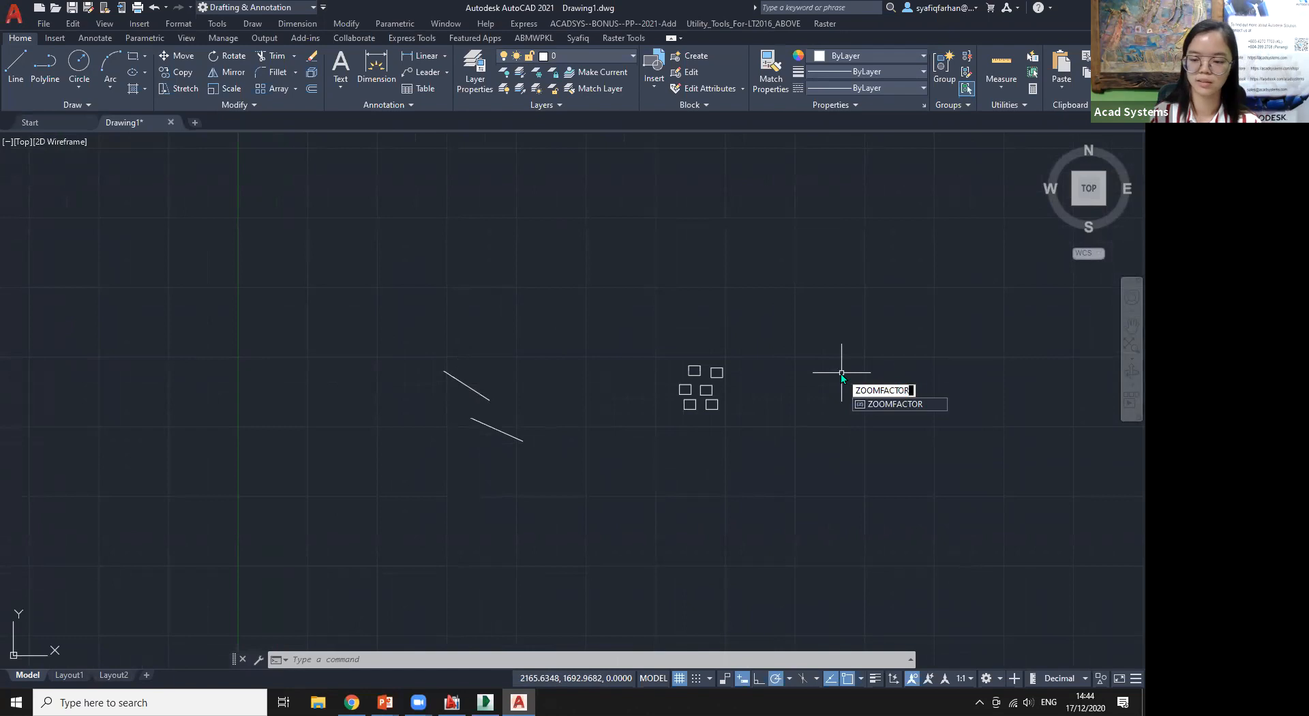
pyautogui.click(882, 404)
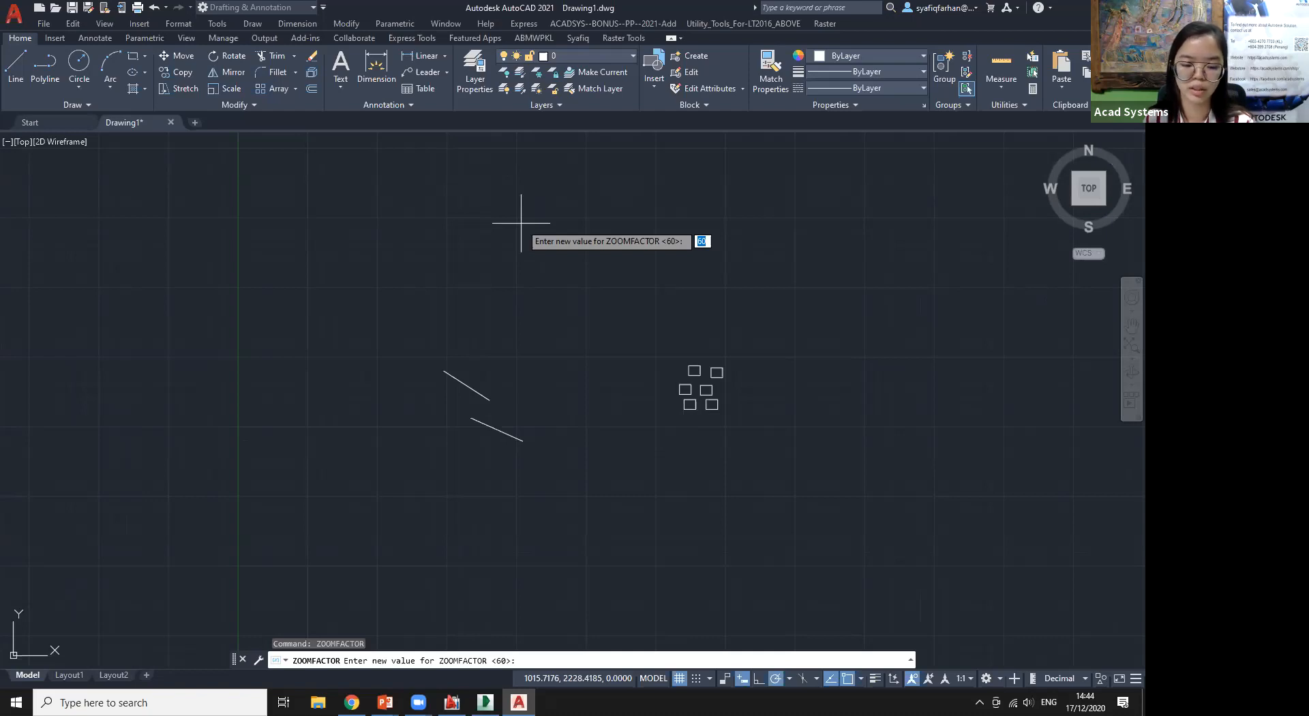
pyautogui.scroll(-2, 521, 223)
pyautogui.moveTo(521, 222); pyautogui.dragTo(391, 265, button='middle')
pyautogui.scroll(-1, 394, 262)
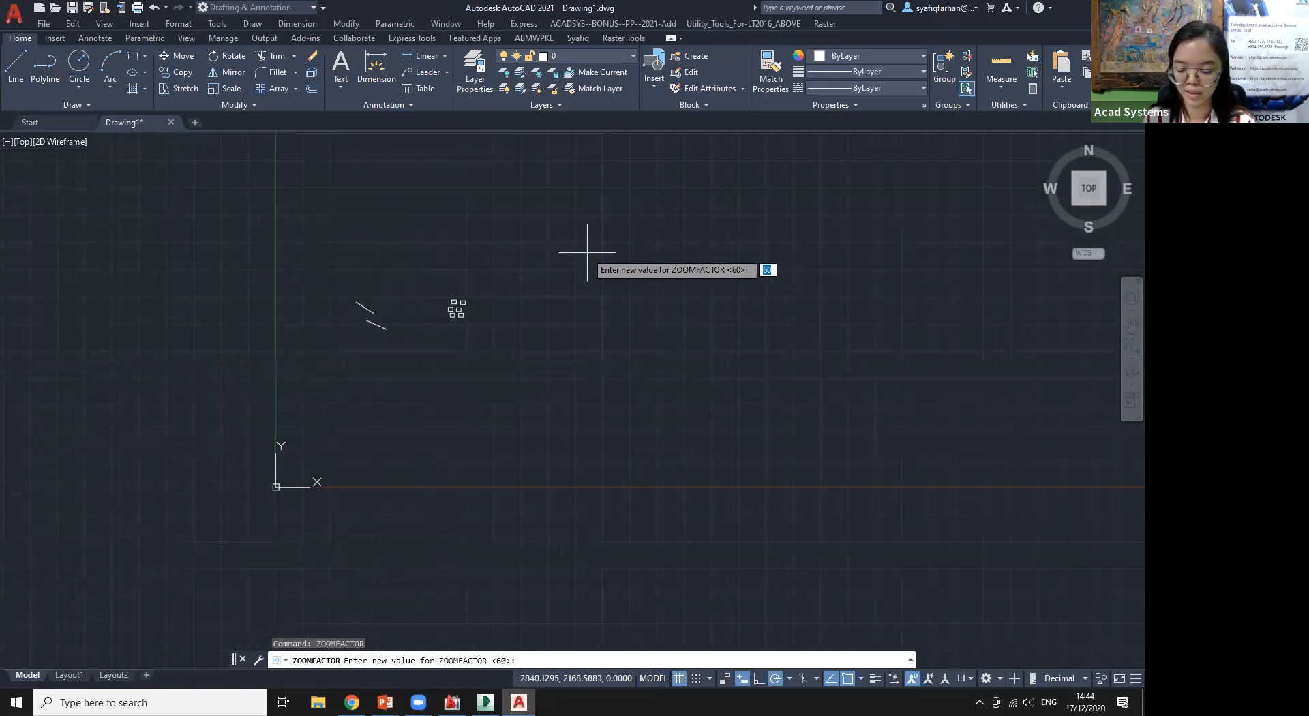
pyautogui.write('100')
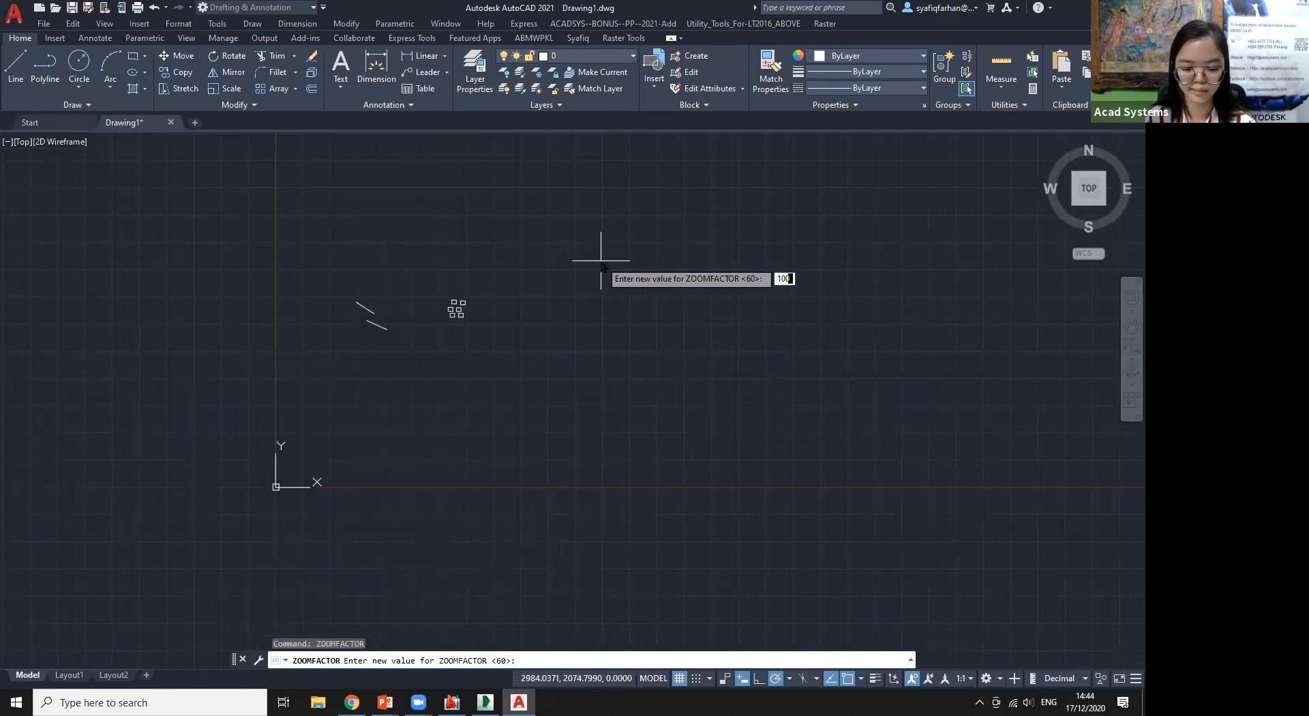
pyautogui.press('Return')
# Zoom in and out around the rectangles and sloping lines to examine the zoom speed at the highest factor
pyautogui.scroll(-2, 601, 263)
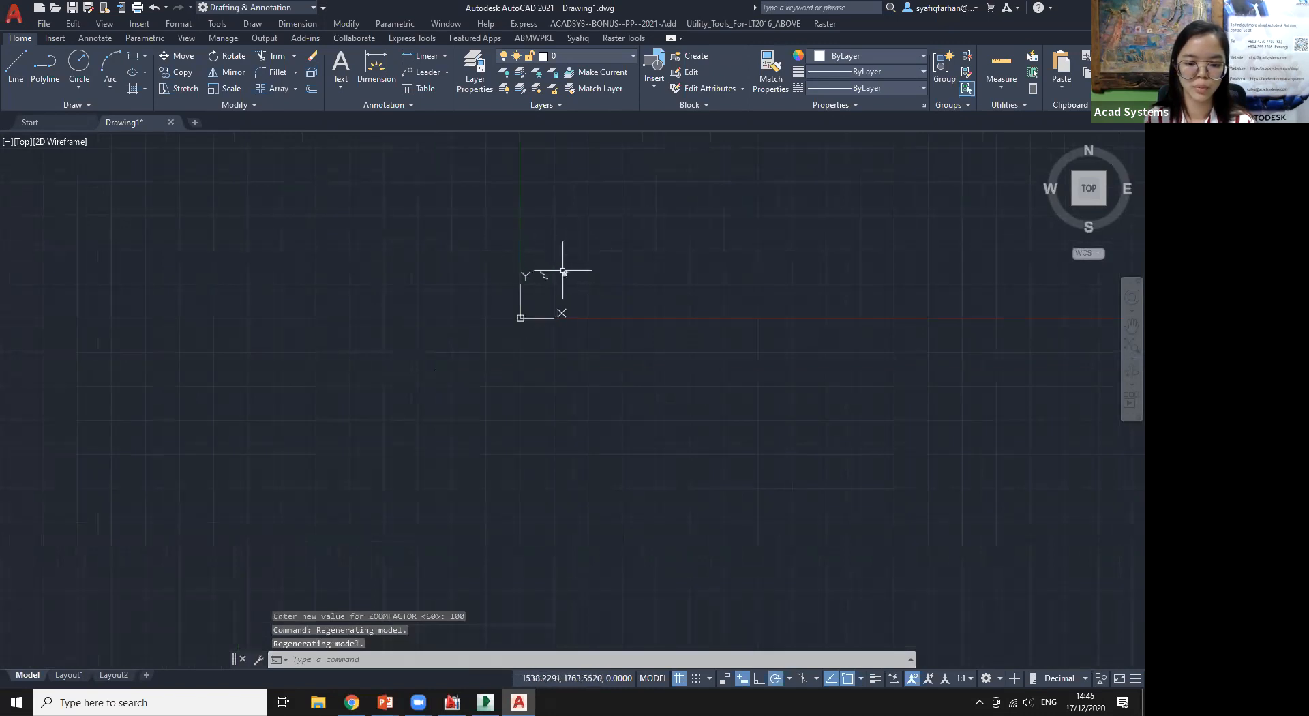
pyautogui.scroll(4, 561, 269)
pyautogui.scroll(2, 458, 235)
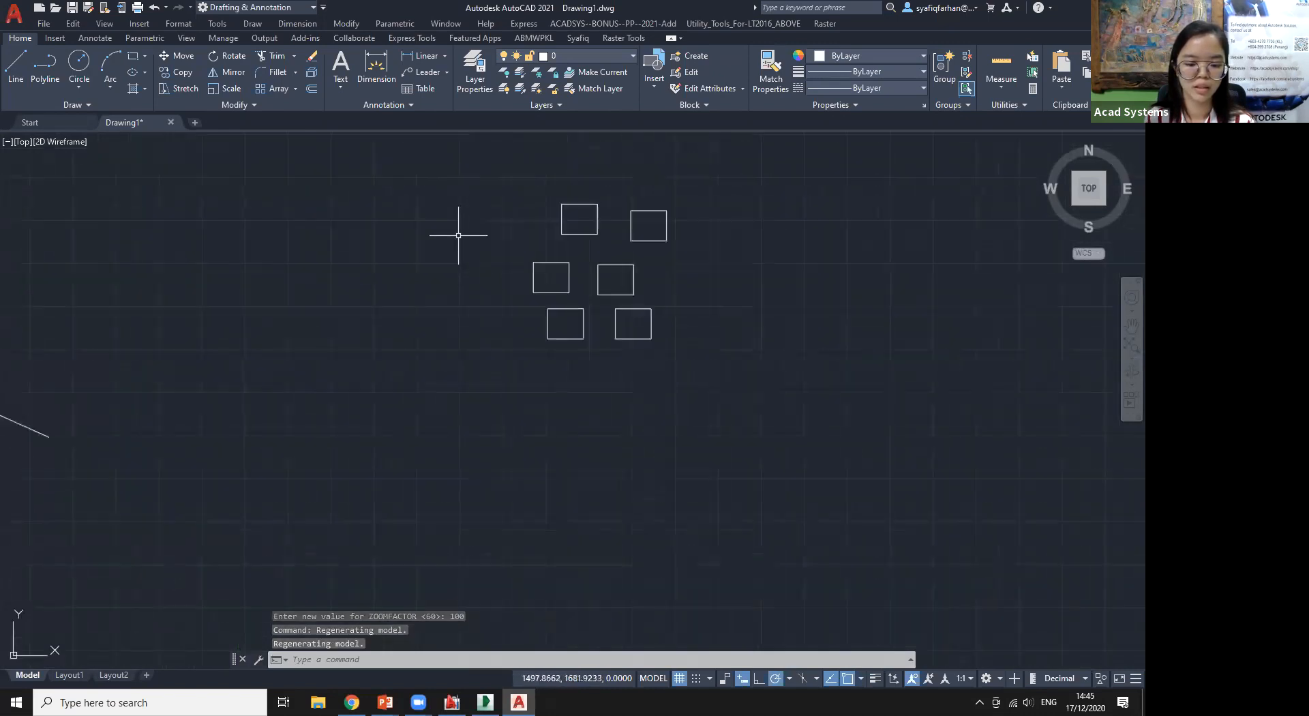
pyautogui.scroll(-1, 478, 256)
pyautogui.scroll(1, 269, 295)
pyautogui.moveTo(647, 246); pyautogui.dragTo(490, 332, button='middle')
pyautogui.scroll(2, 634, 310)
pyautogui.scroll(-1, 665, 311)
pyautogui.scroll(-10, 767, 347)
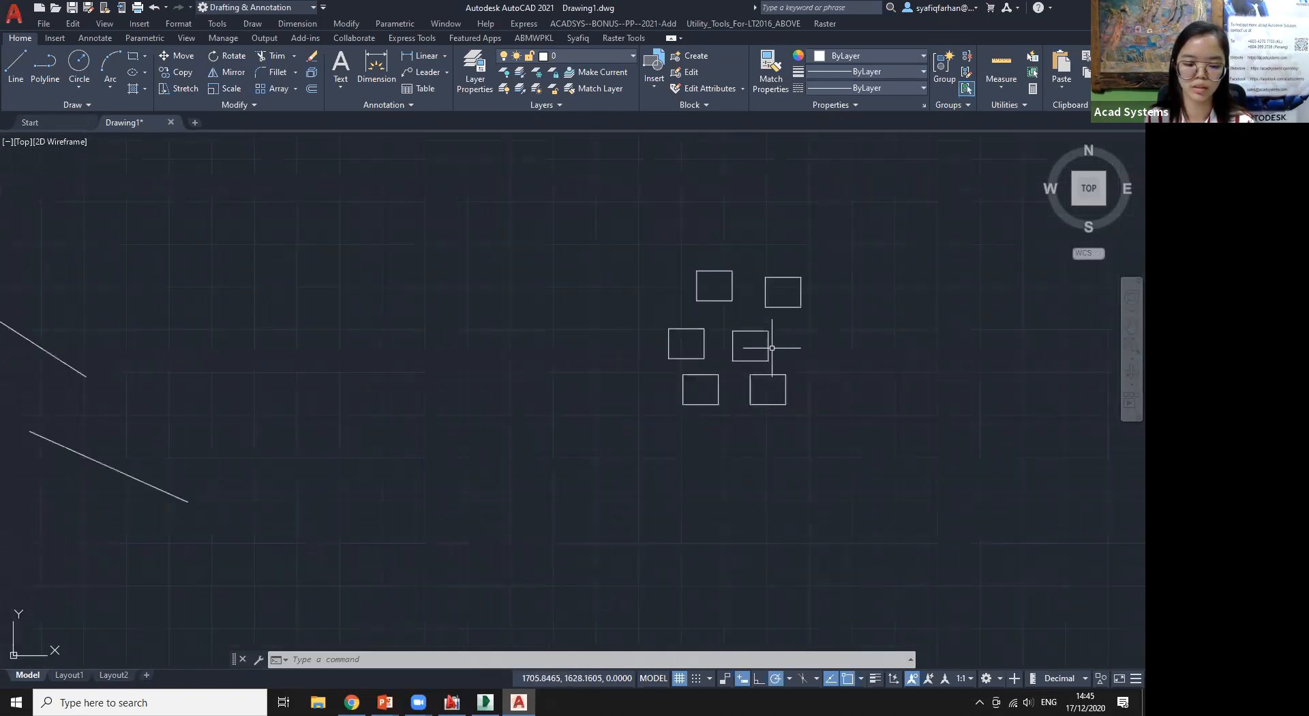
pyautogui.moveTo(853, 407); pyautogui.dragTo(687, 341, button='middle')
# Set ZOOMFACTOR to 20 and test it by zooming in and out on the six rectangles
pyautogui.write('ZOOMFACTOR')
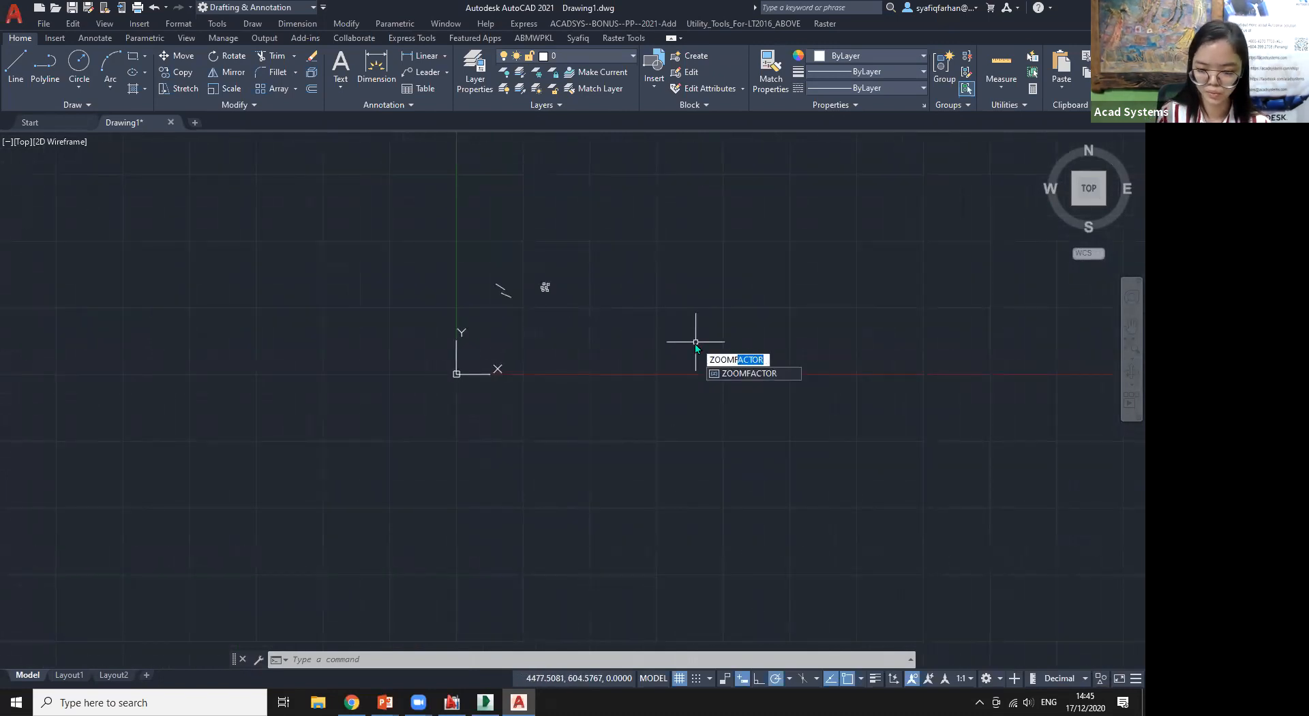
pyautogui.press('Return')
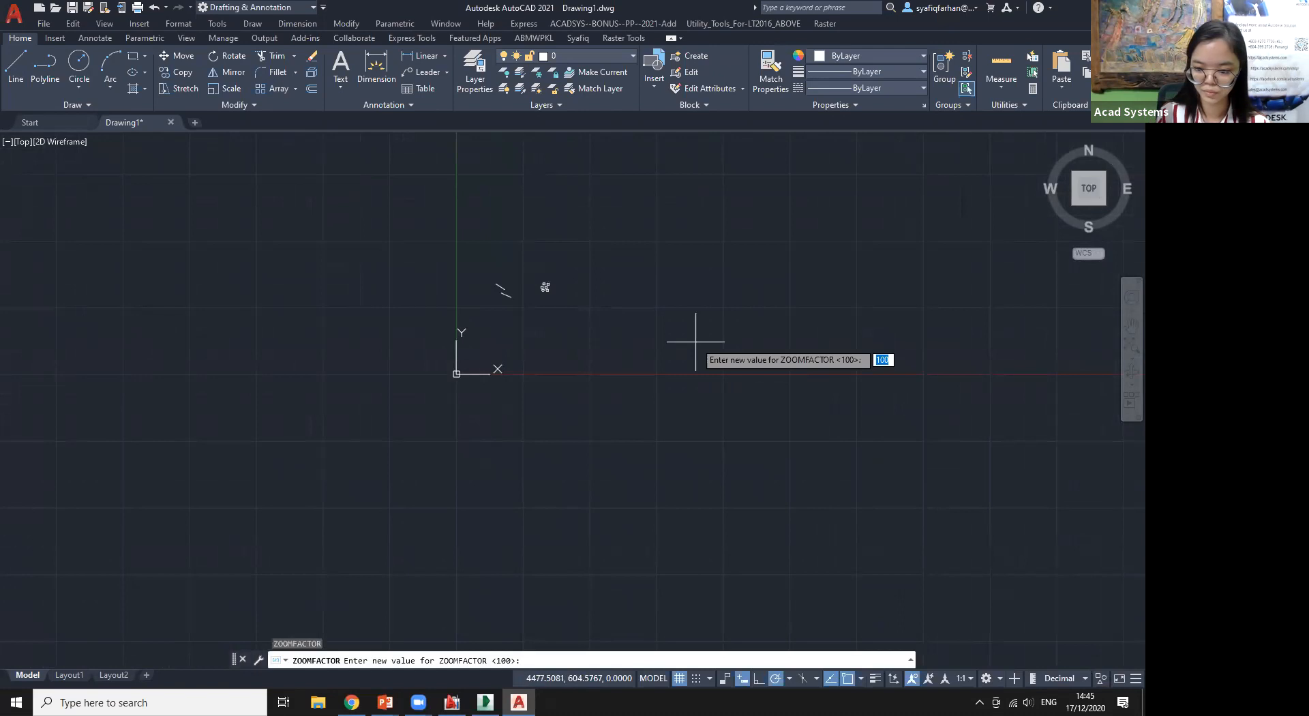
pyautogui.write('20')
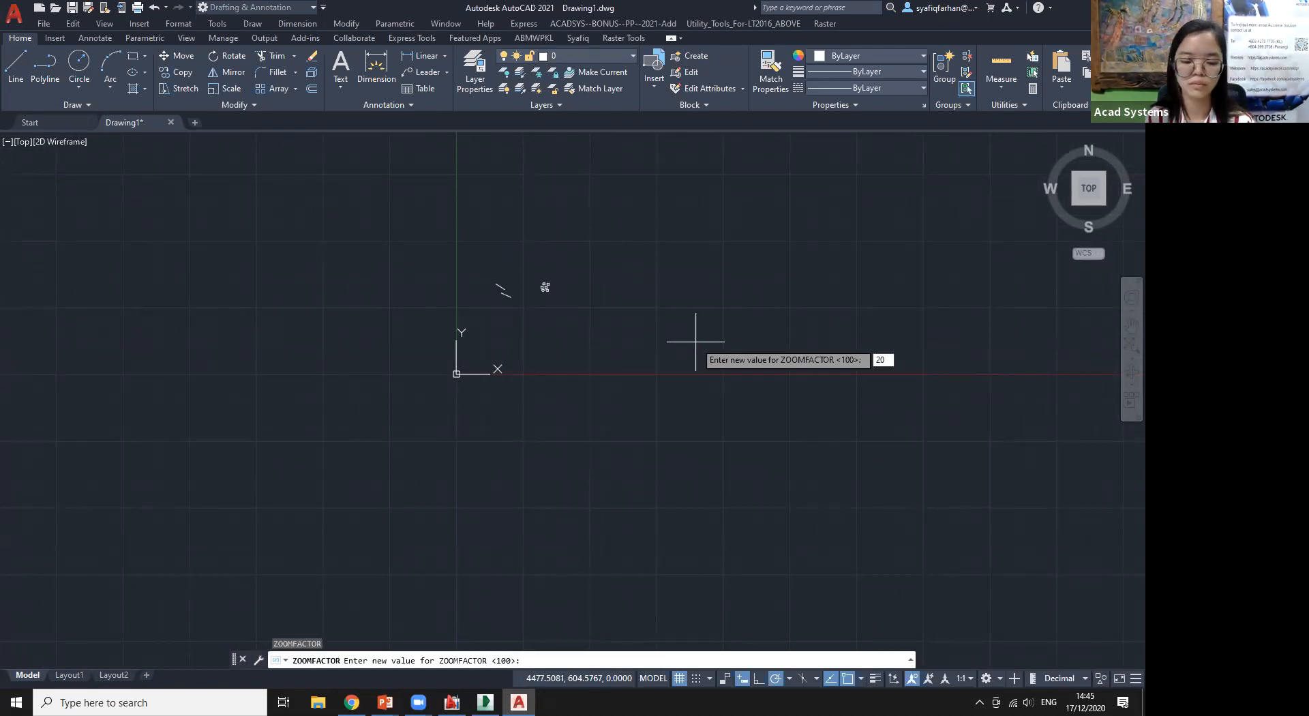
pyautogui.press('Return')
pyautogui.scroll(5, 482, 287)
pyautogui.scroll(8, 576, 275)
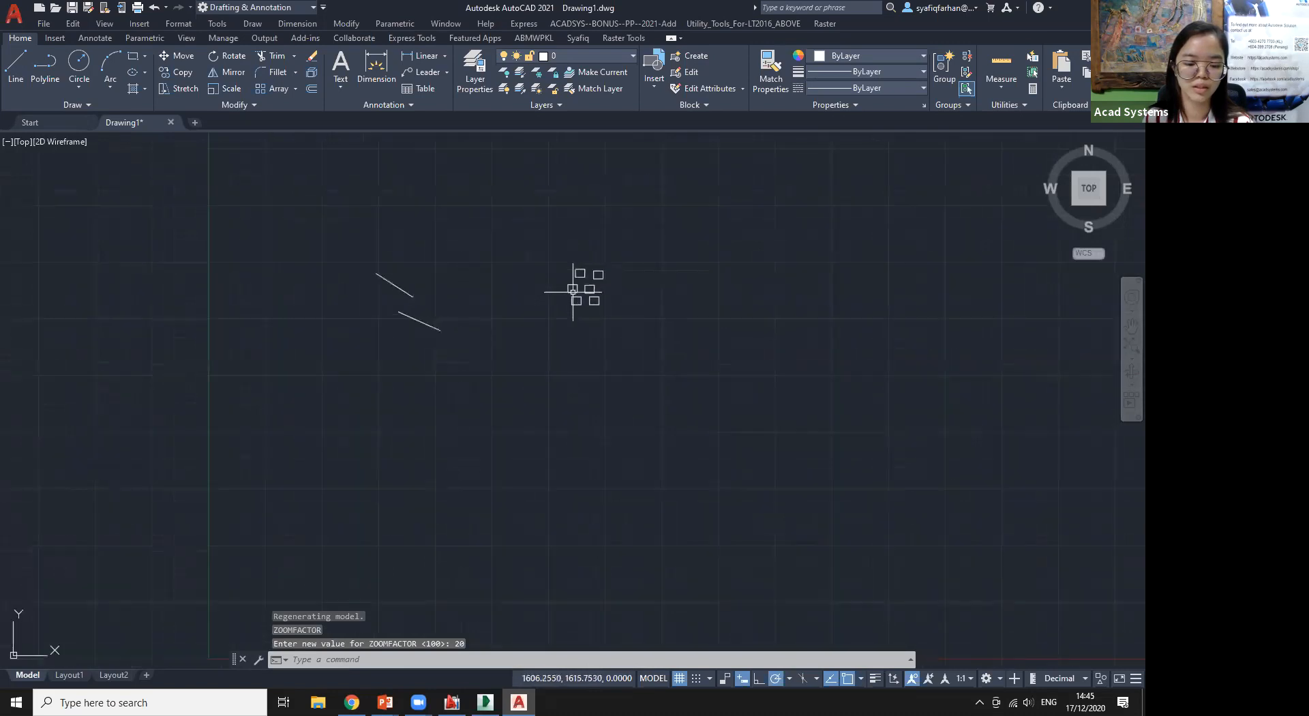
pyautogui.scroll(3, 623, 284)
pyautogui.scroll(4, 591, 255)
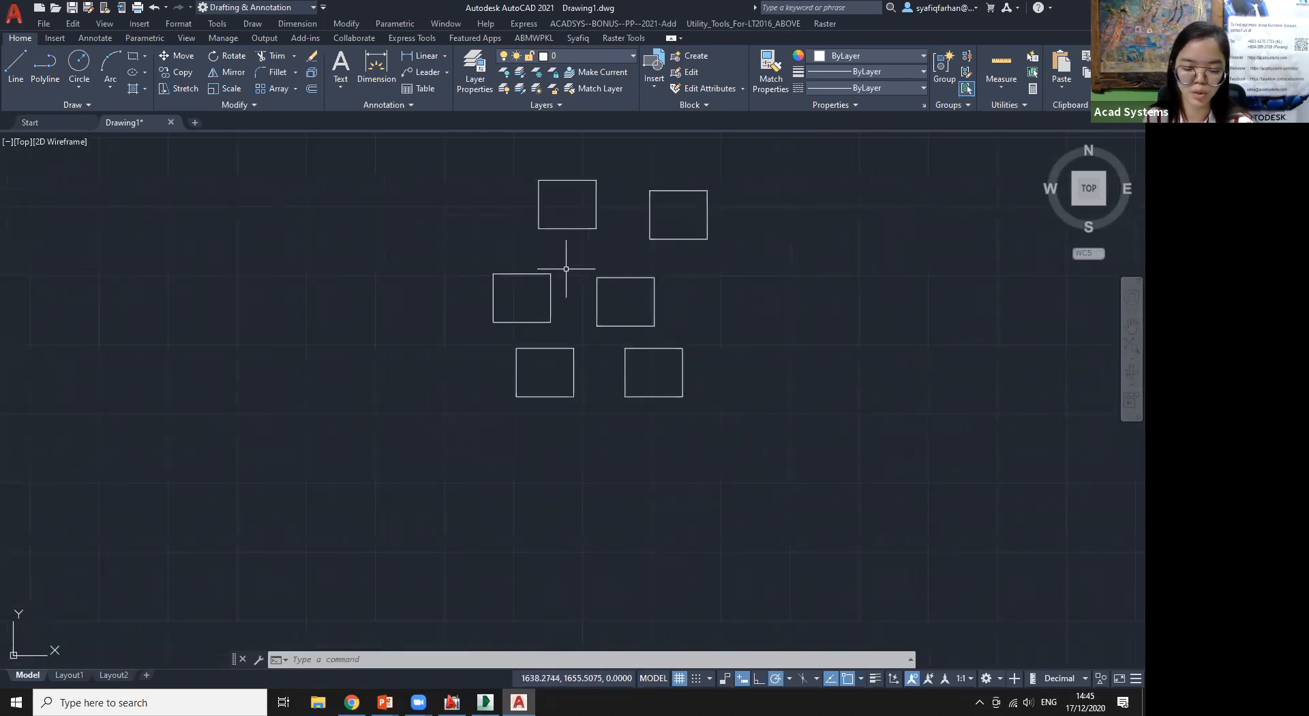
pyautogui.scroll(-4, 666, 278)
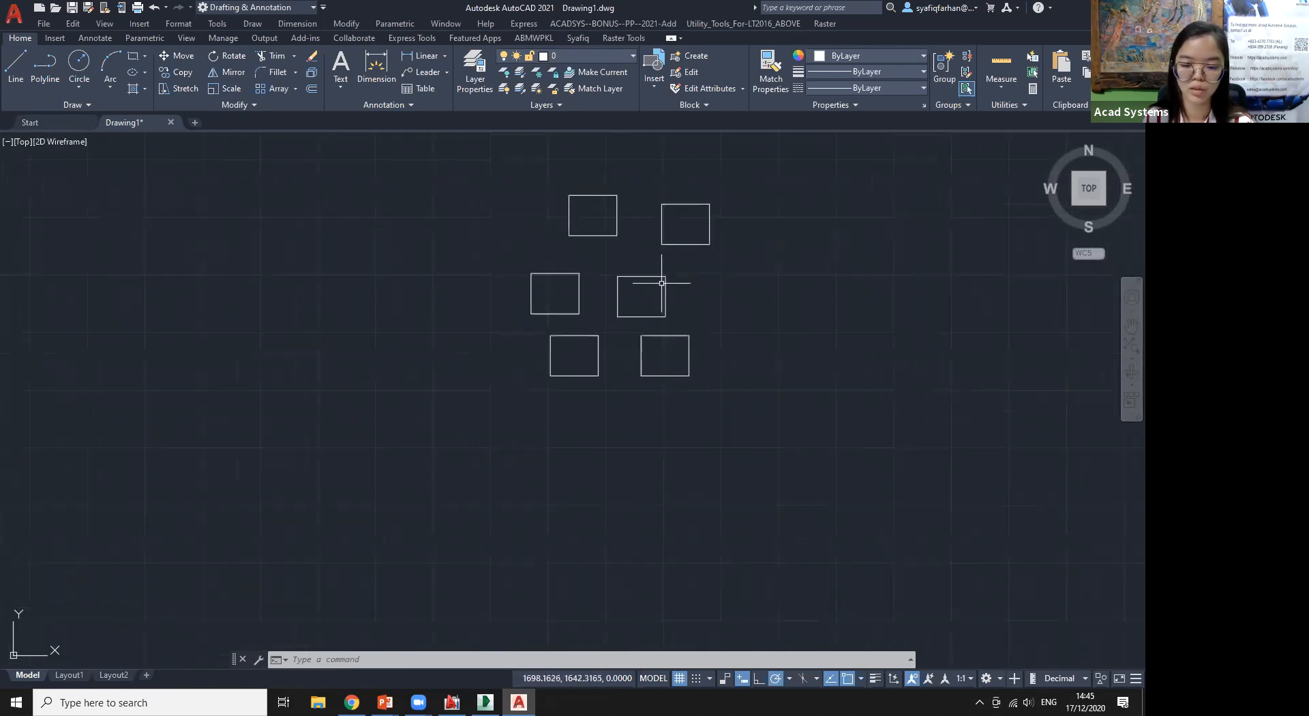
pyautogui.scroll(-2, 723, 345)
pyautogui.scroll(-1, 902, 363)
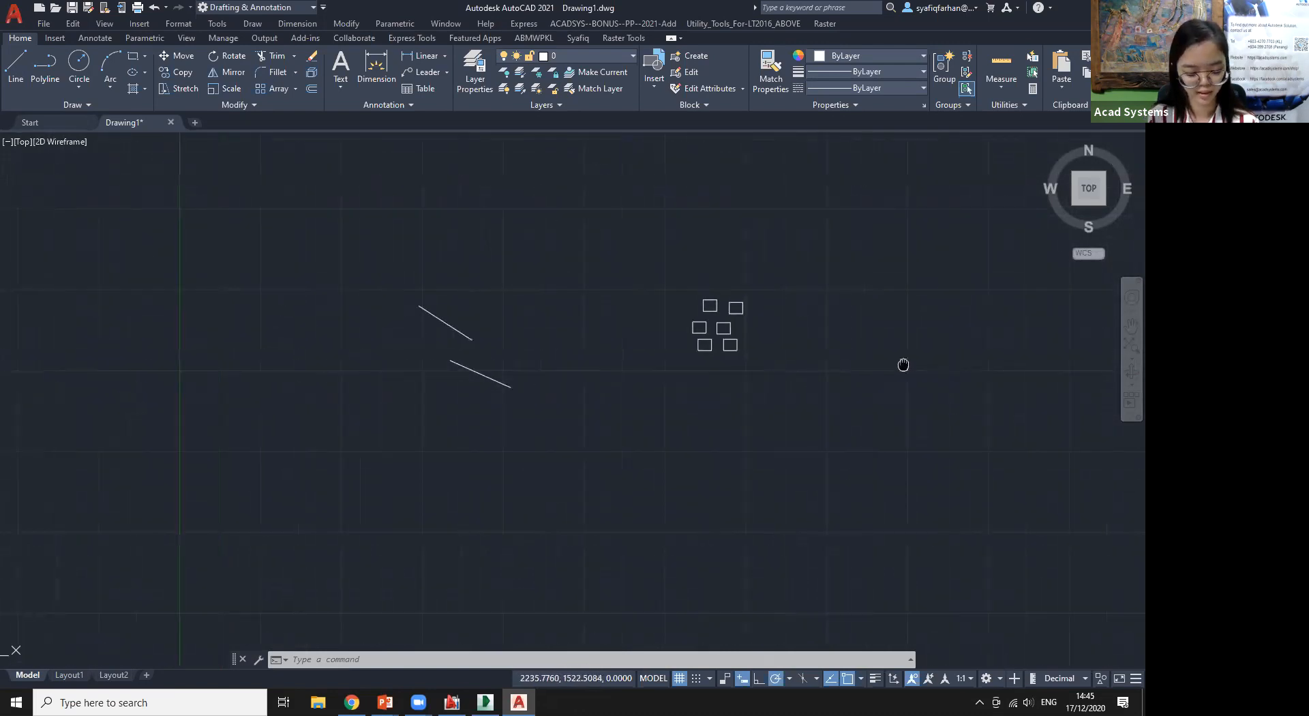
# Set ZOOMFACTOR to 60 and try the zoom speed on the lines and rectangles
pyautogui.write('zoom')
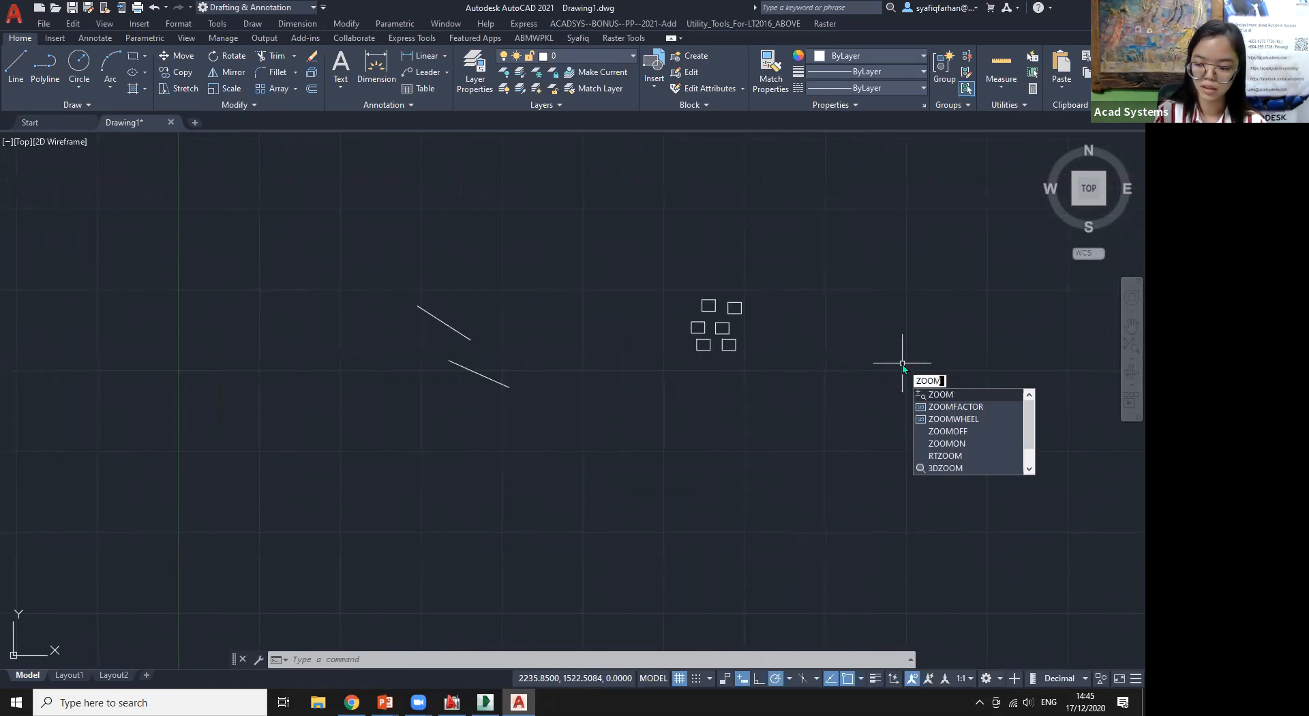
pyautogui.press('Down')
pyautogui.press('Return')
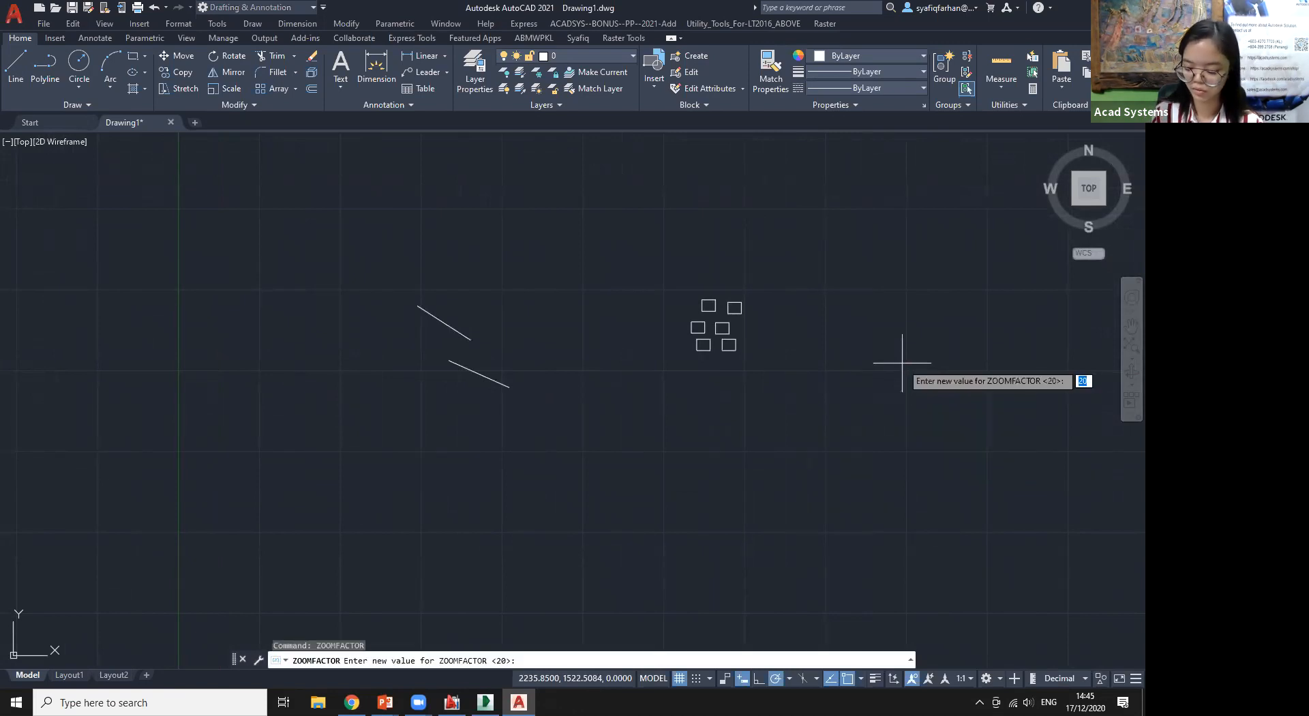
pyautogui.write('60')
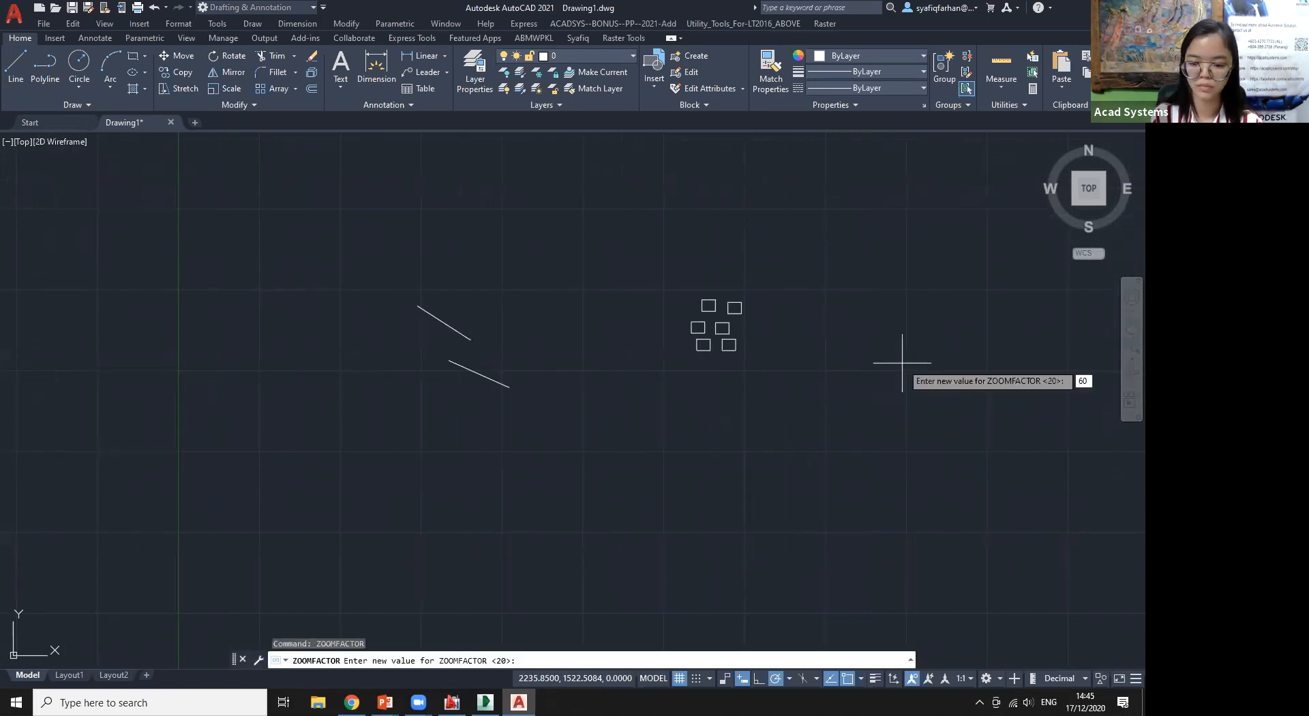
pyautogui.press('Return')
pyautogui.scroll(4, 879, 364)
pyautogui.scroll(-2, 256, 261)
pyautogui.moveTo(256, 261); pyautogui.dragTo(564, 356, button='middle')
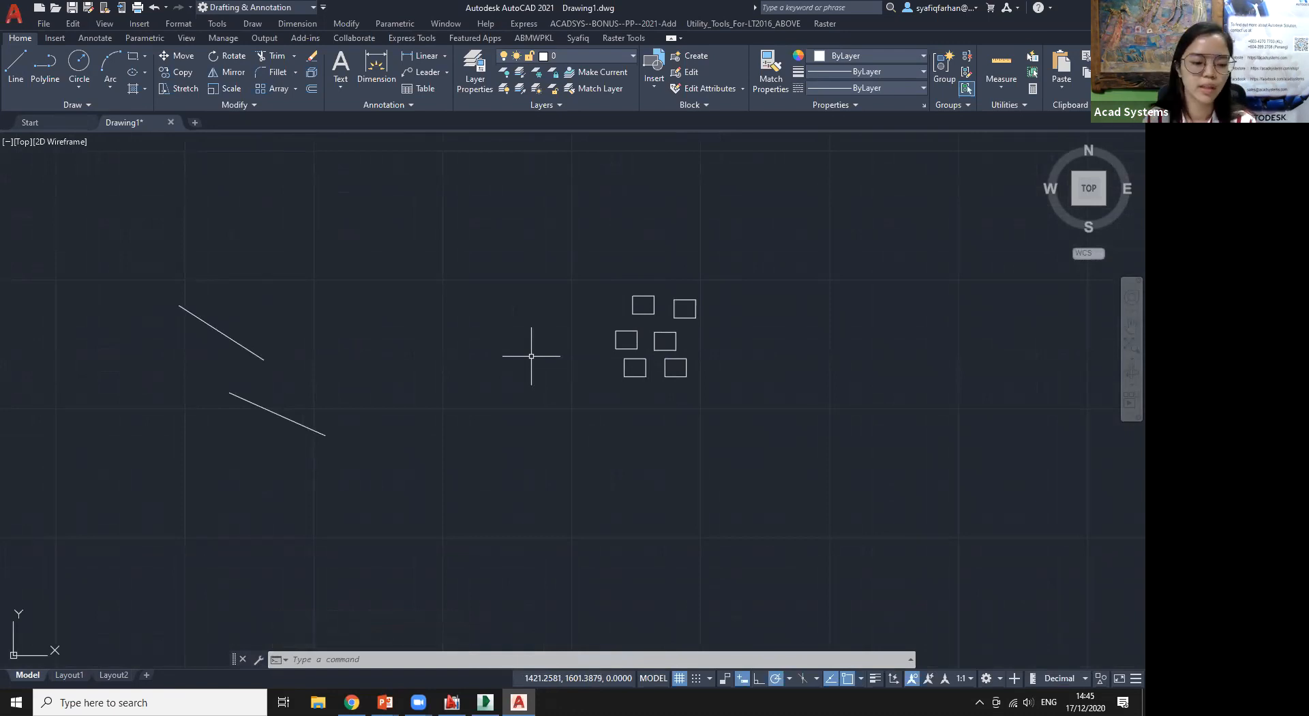
pyautogui.scroll(-2, 485, 362)
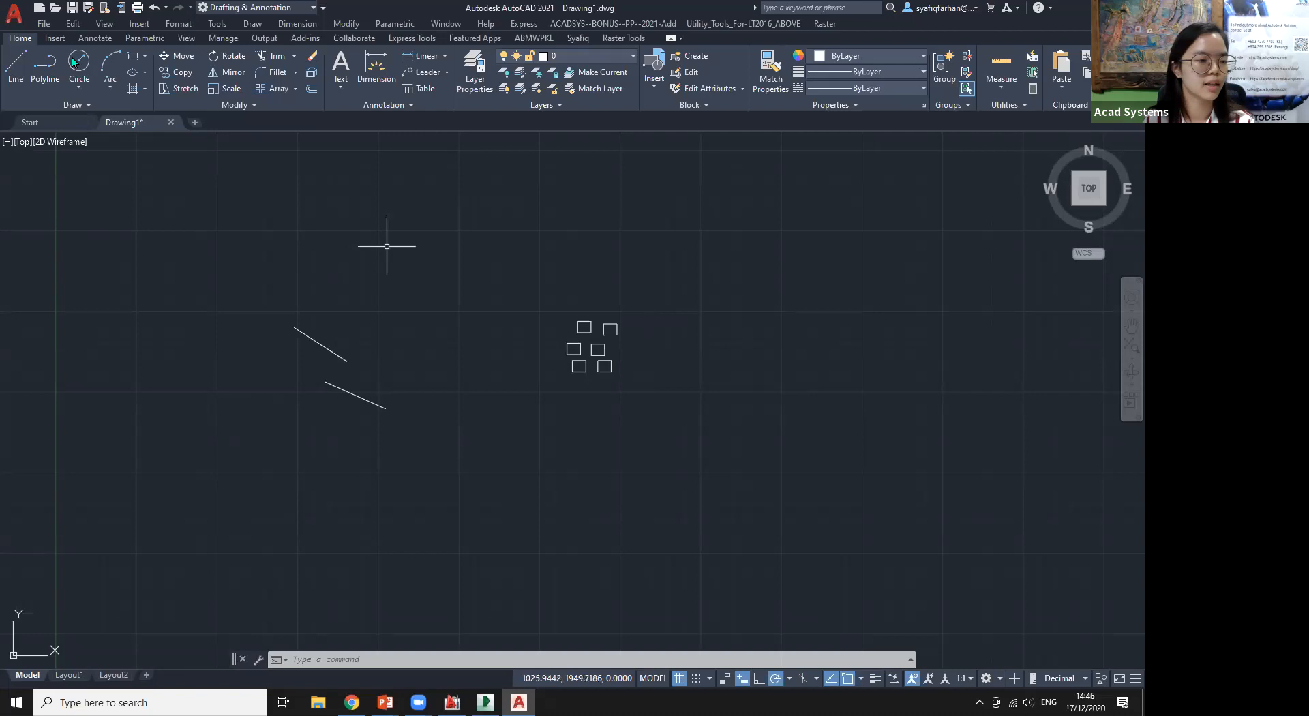
# Bring up the file selection dialog for opening a drawing and close it without choosing a file
pyautogui.click(13, 13)
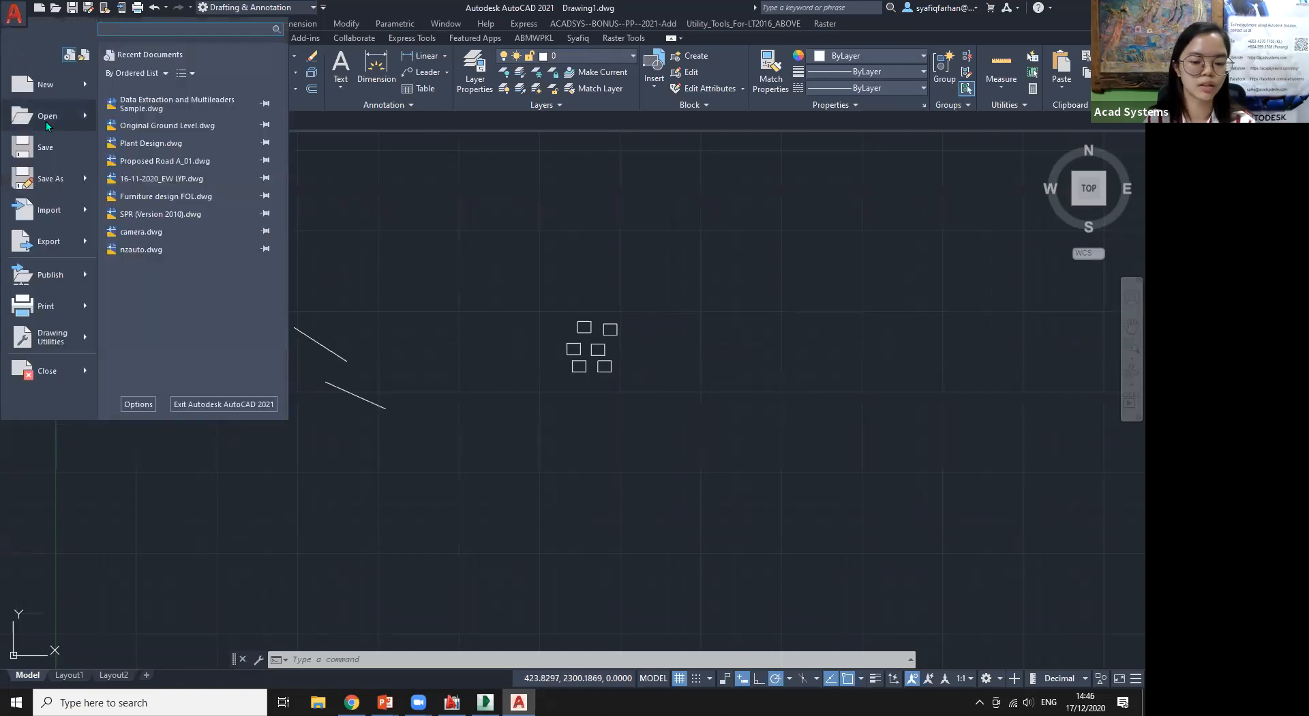
pyautogui.click(47, 121)
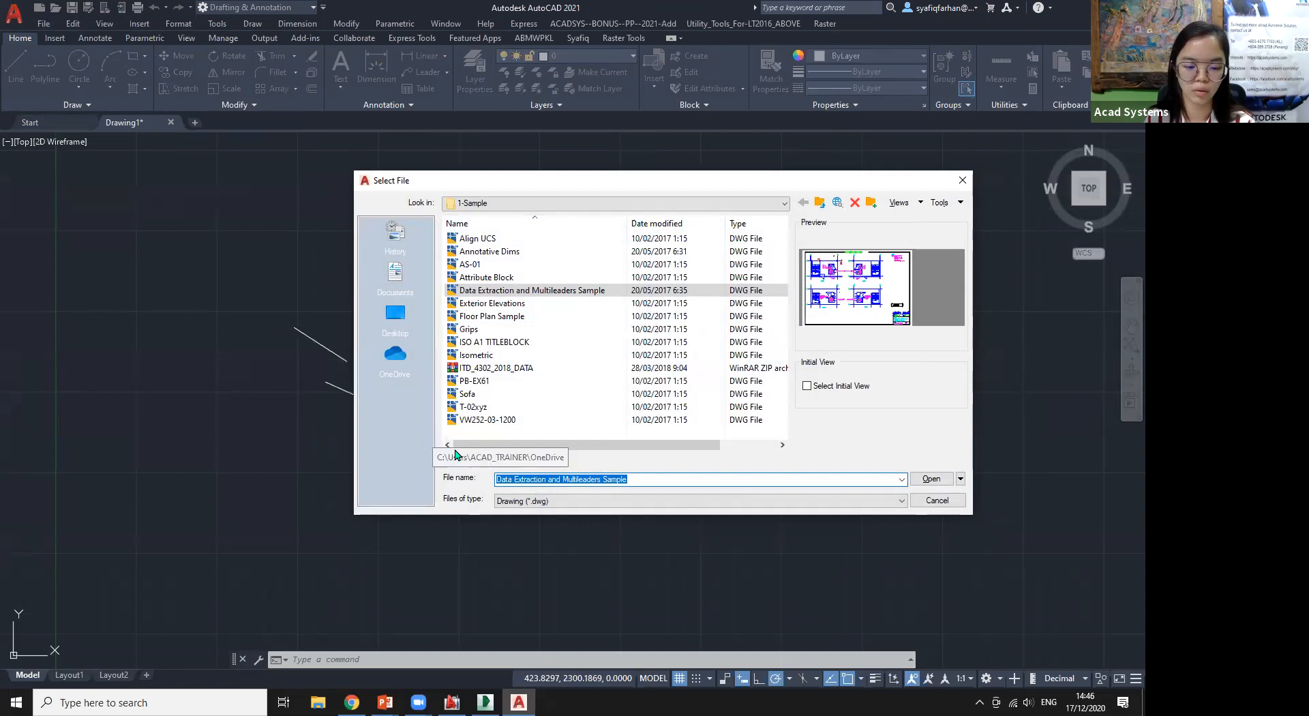
pyautogui.click(962, 180)
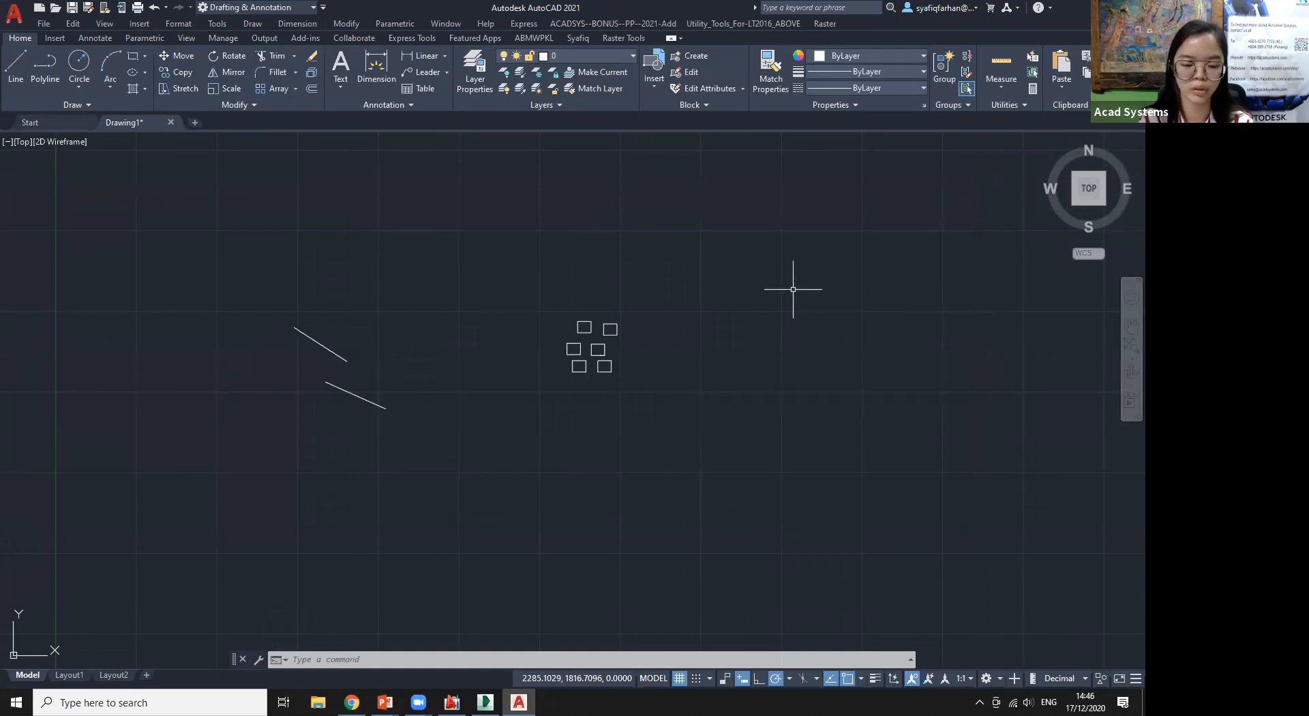
# Define a multiline text frame in the empty area to the right of the rectangles
pyautogui.scroll(-3, 805, 219)
pyautogui.moveTo(805, 219); pyautogui.dragTo(617, 304, button='middle')
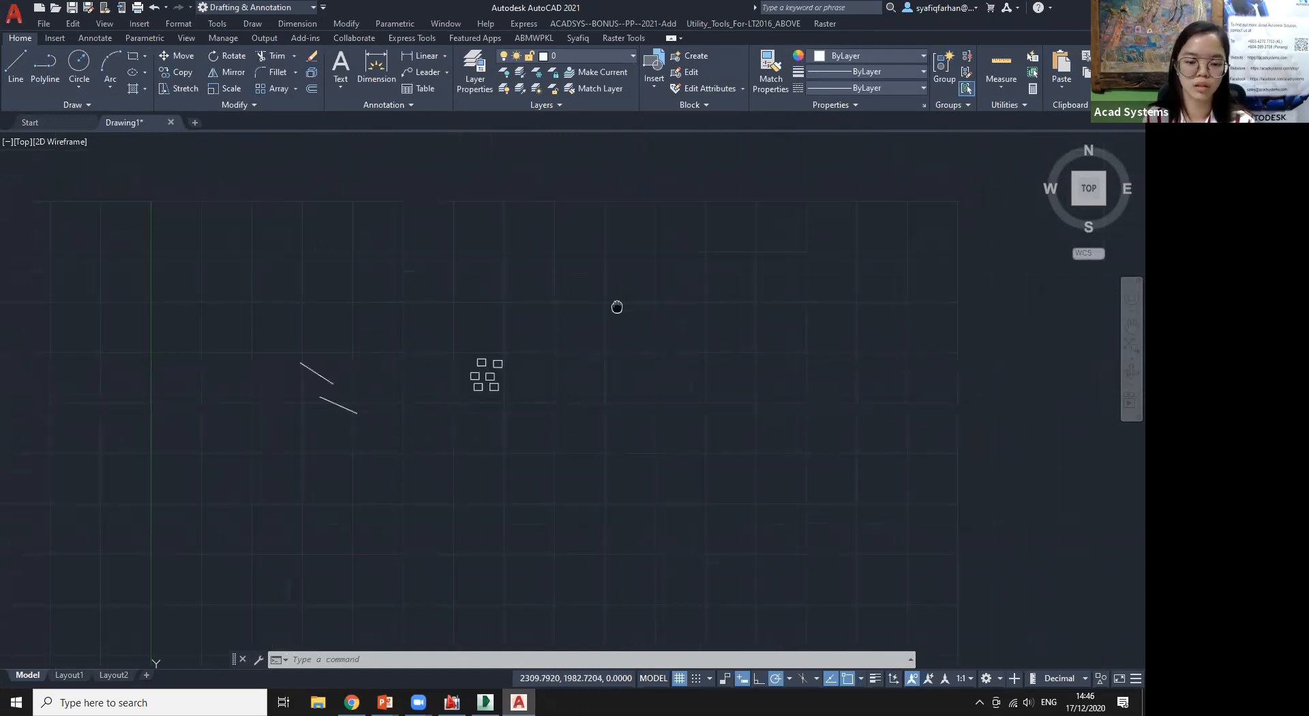
pyautogui.write('MT')
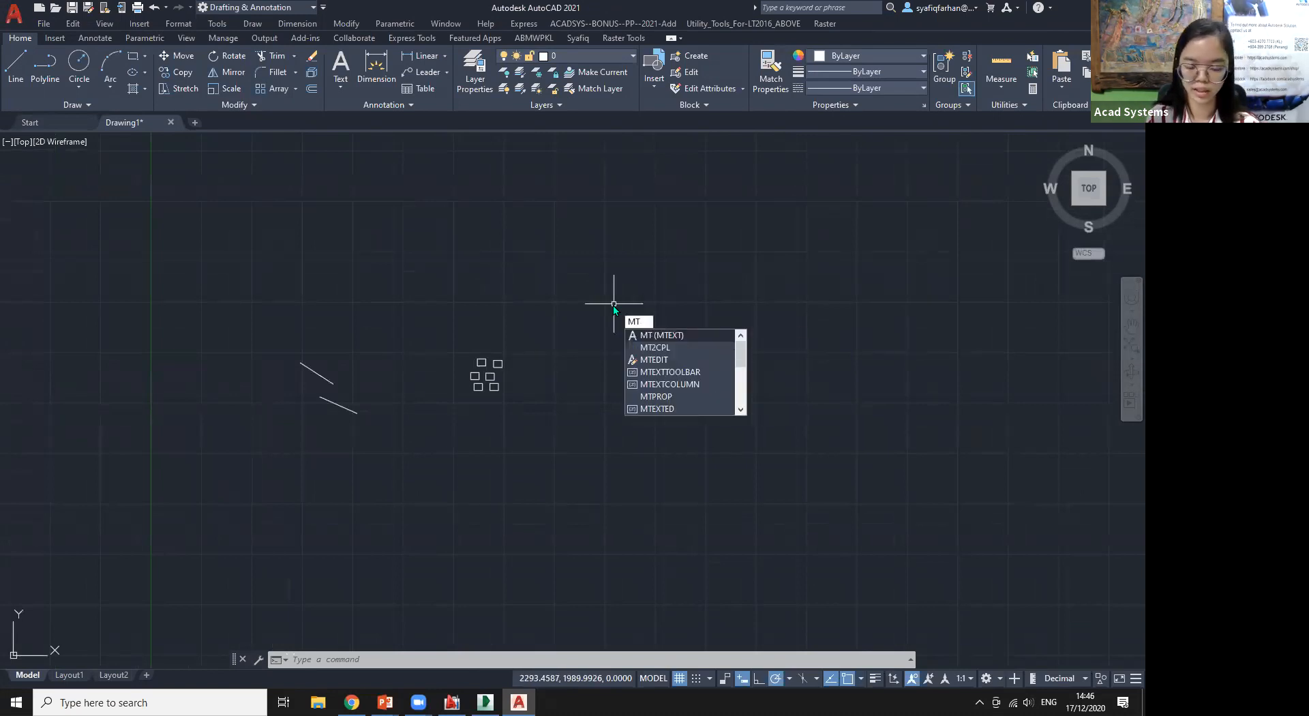
pyautogui.press('Return')
pyautogui.click(607, 271)
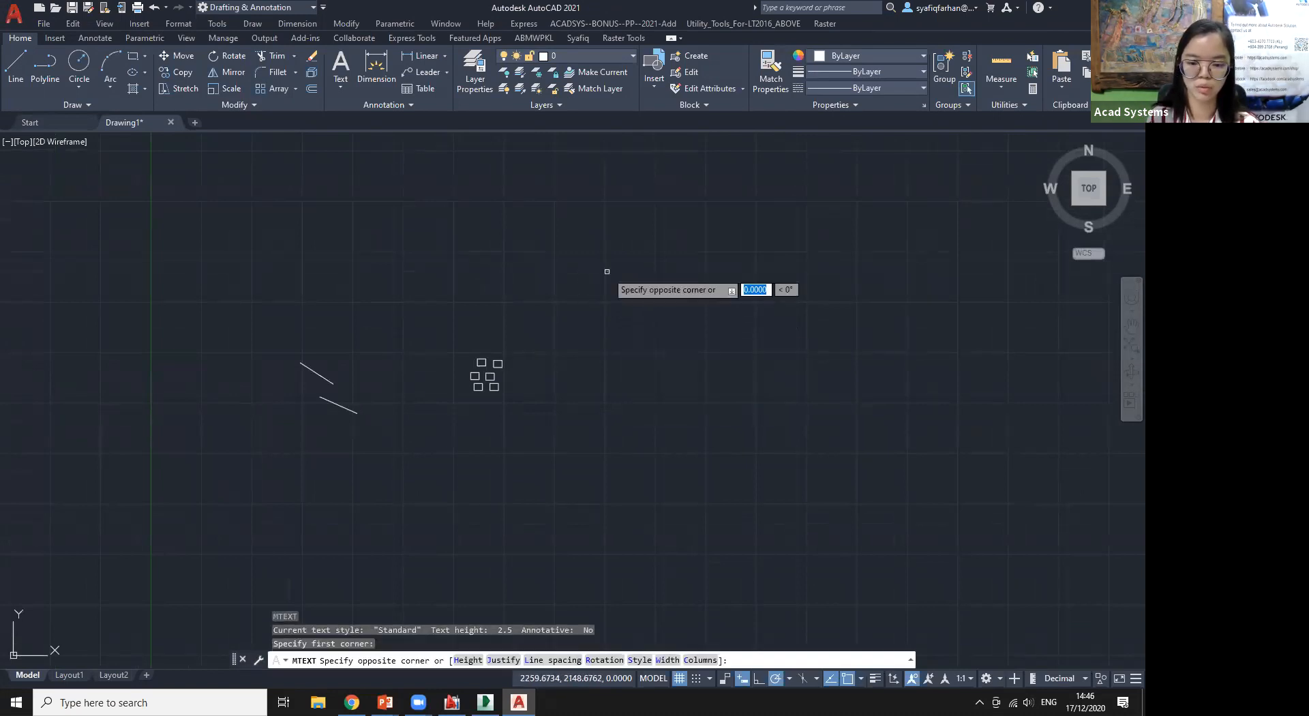
pyautogui.click(932, 444)
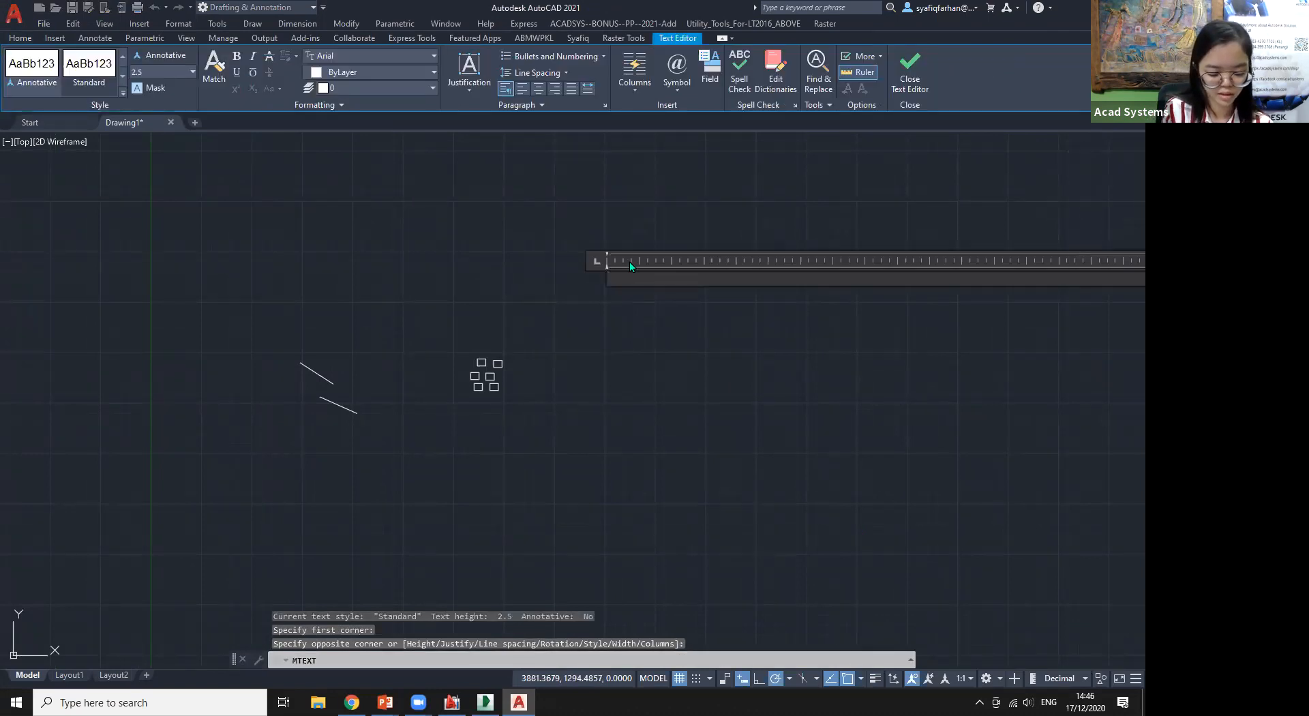
# Enter FILEDIA, CMDDIA and ATTDIA on three separate lines of the multiline text and finish editing it
pyautogui.write('F')
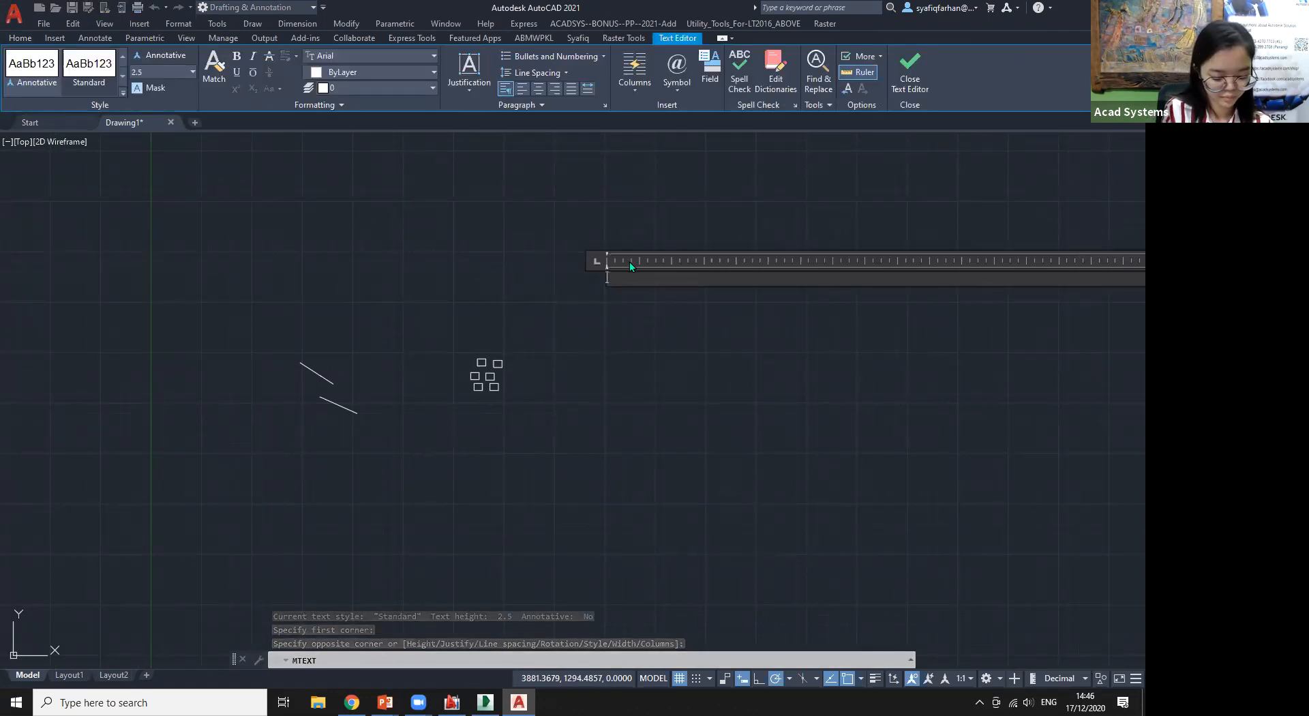
pyautogui.write('ILEDI')
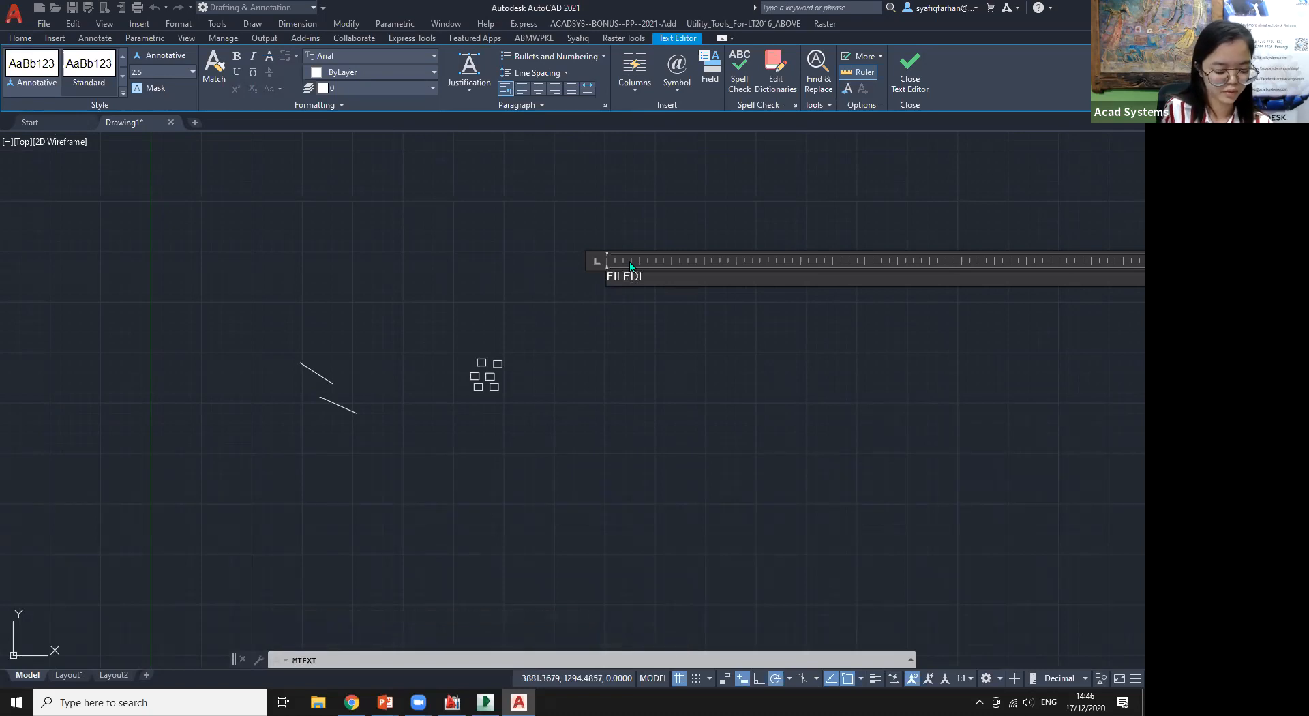
pyautogui.write('A')
pyautogui.press('Return')
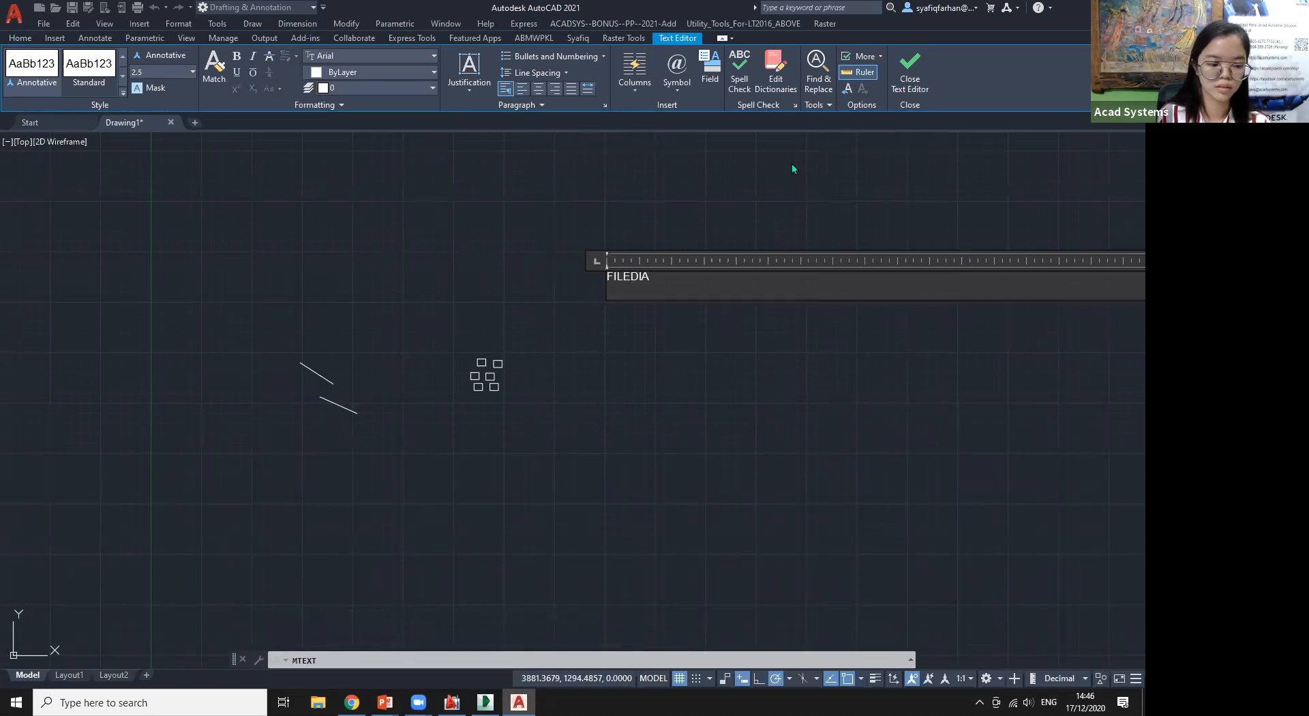
pyautogui.write('CMD')
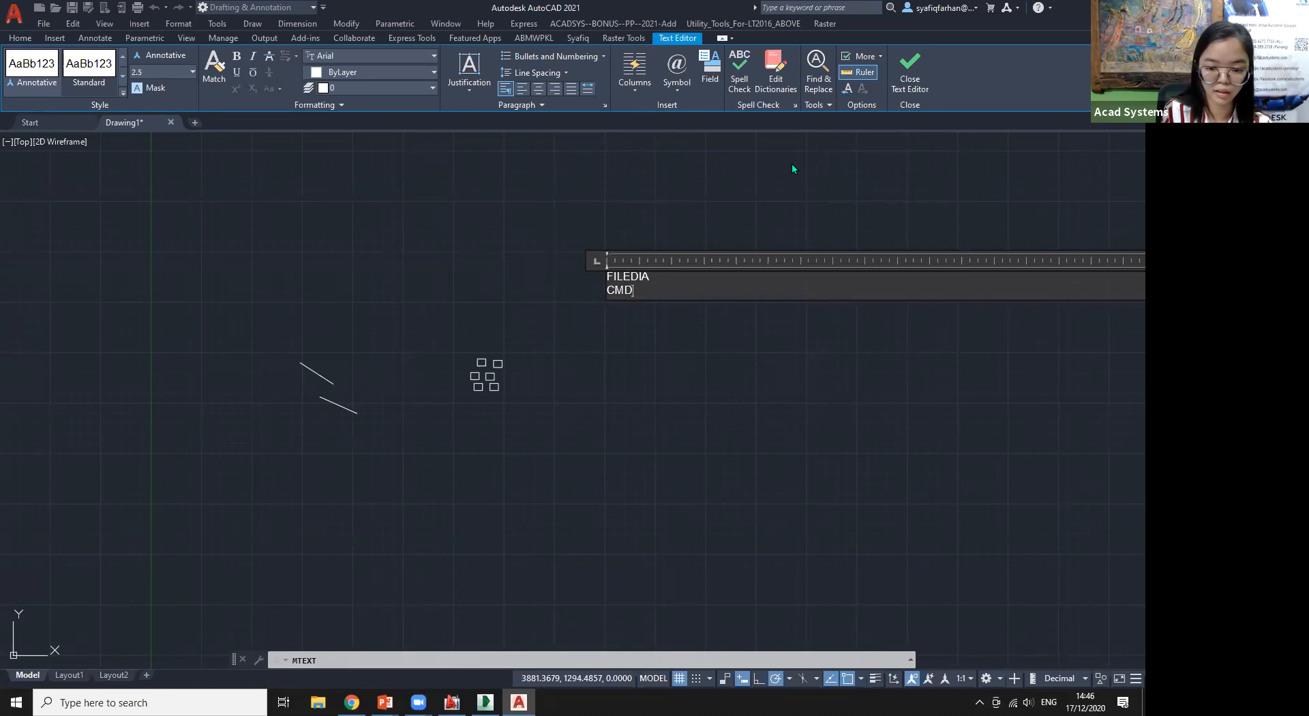
pyautogui.write('DIA')
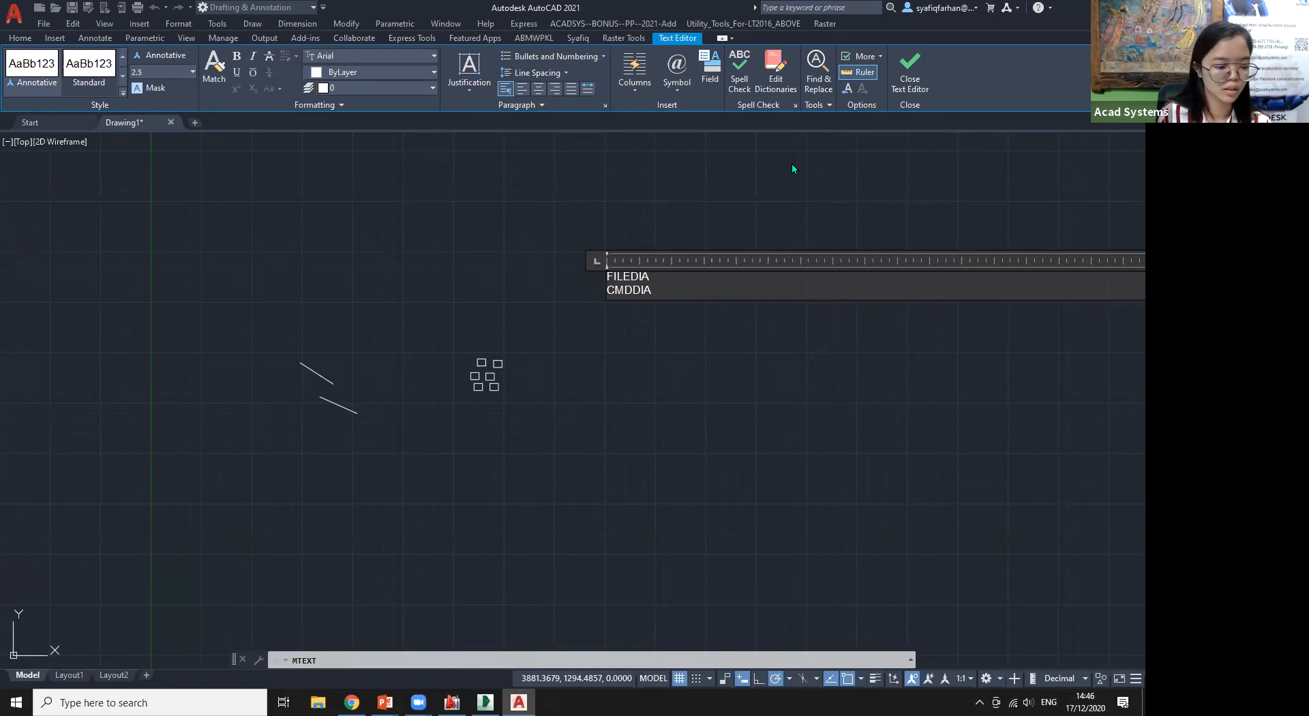
pyautogui.press('Return')
pyautogui.write('ATTDIA')
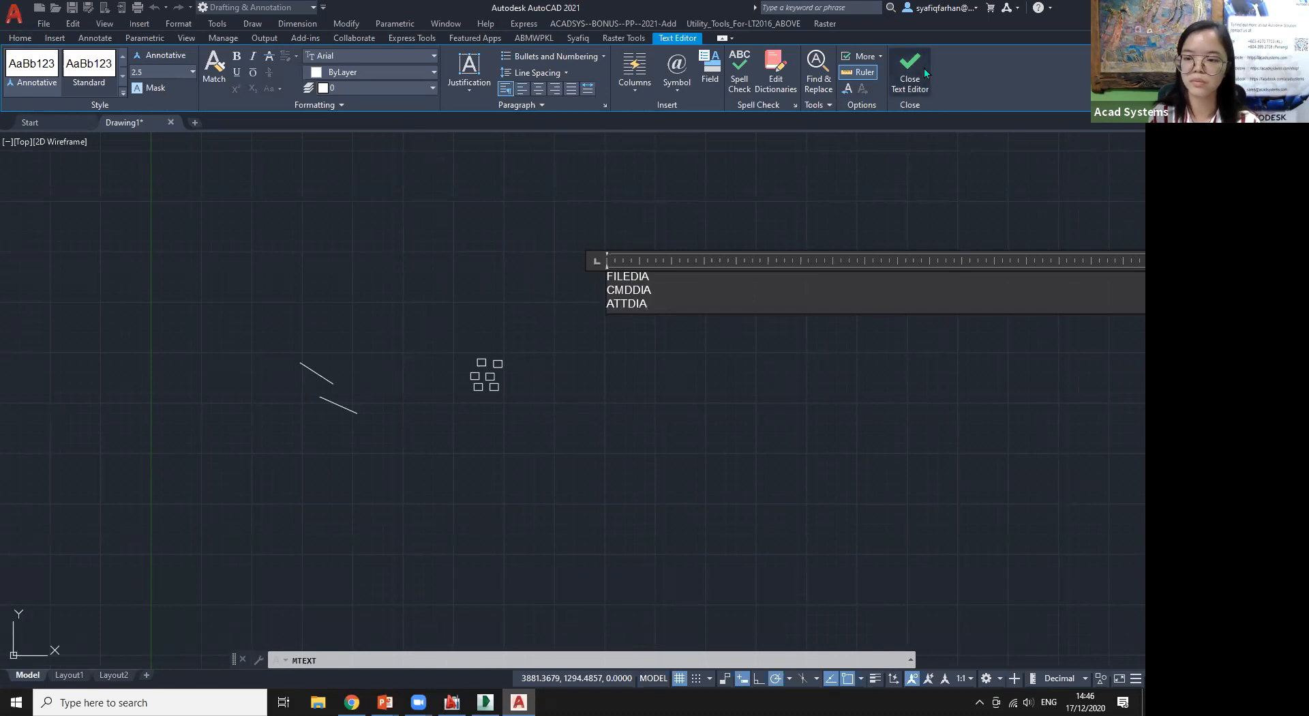
pyautogui.click(923, 67)
pyautogui.moveTo(631, 266); pyautogui.dragTo(514, 301, button='middle')
pyautogui.scroll(3, 515, 300)
pyautogui.moveTo(405, 348); pyautogui.dragTo(615, 305, button='middle')
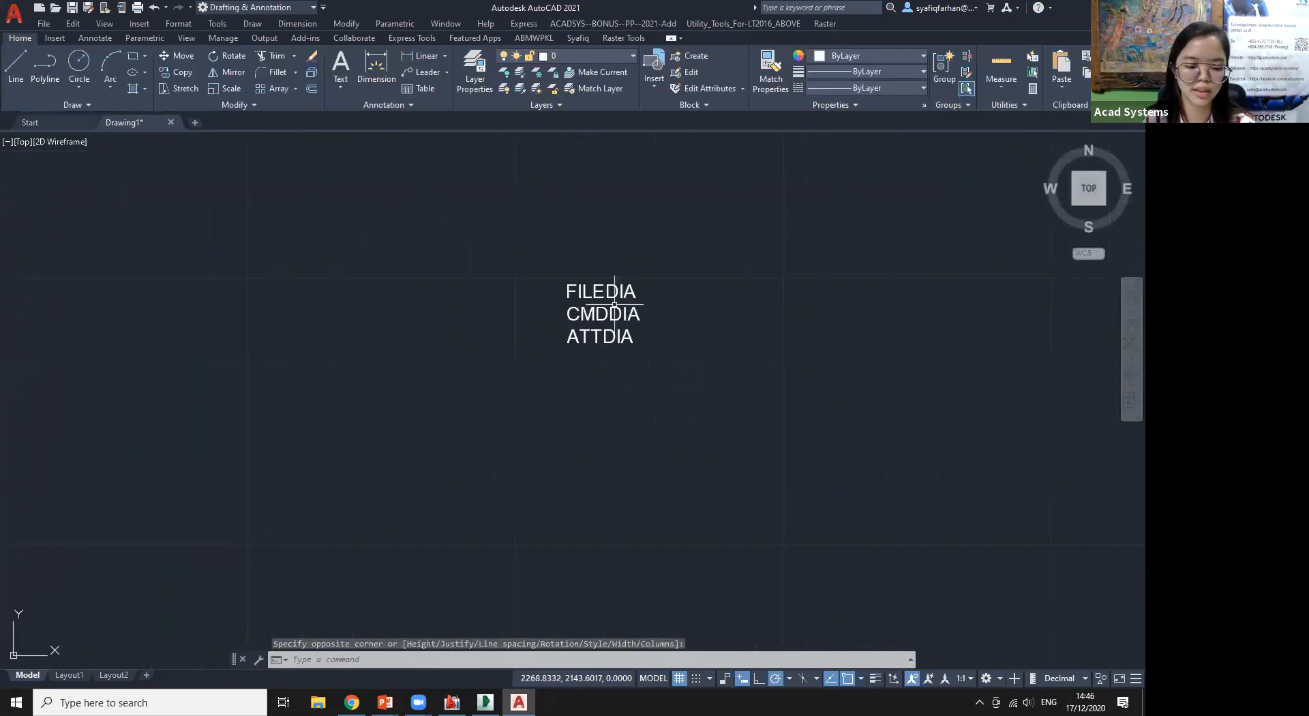
# Set the FILEDIA system variable to 0
pyautogui.scroll(2, 536, 343)
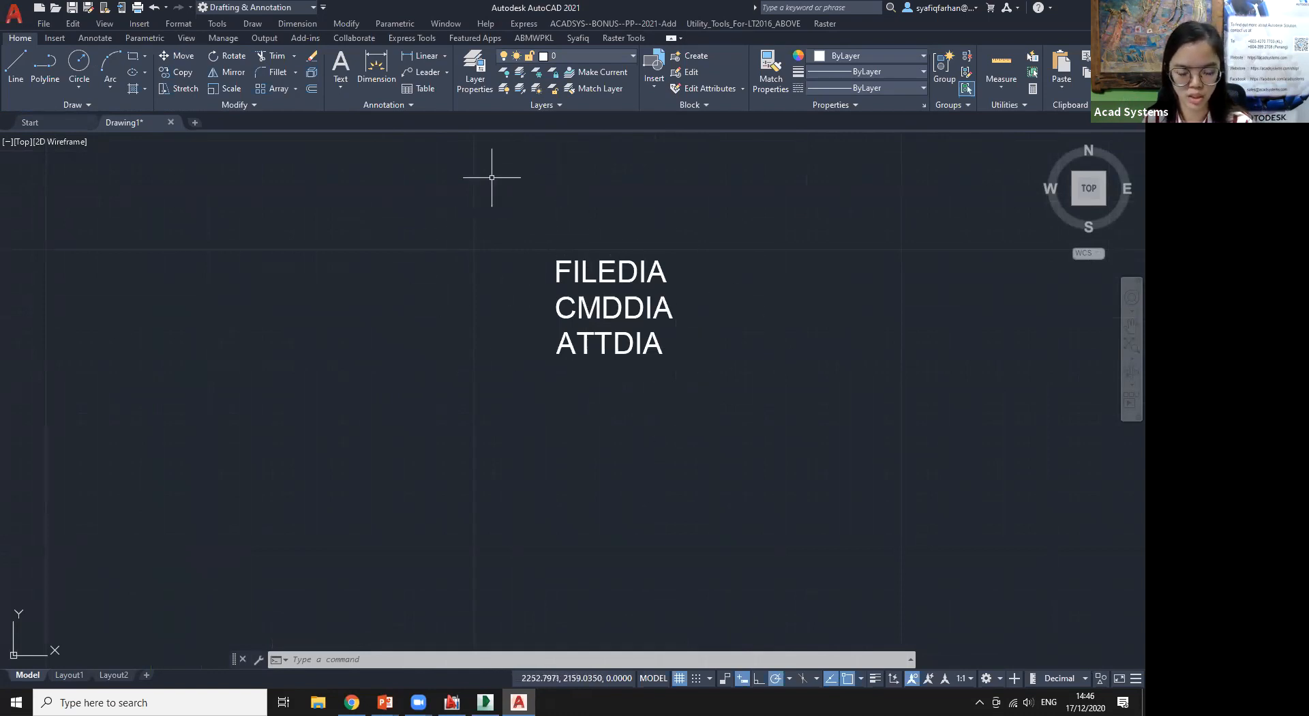
pyautogui.click(362, 662)
pyautogui.write('FILE')
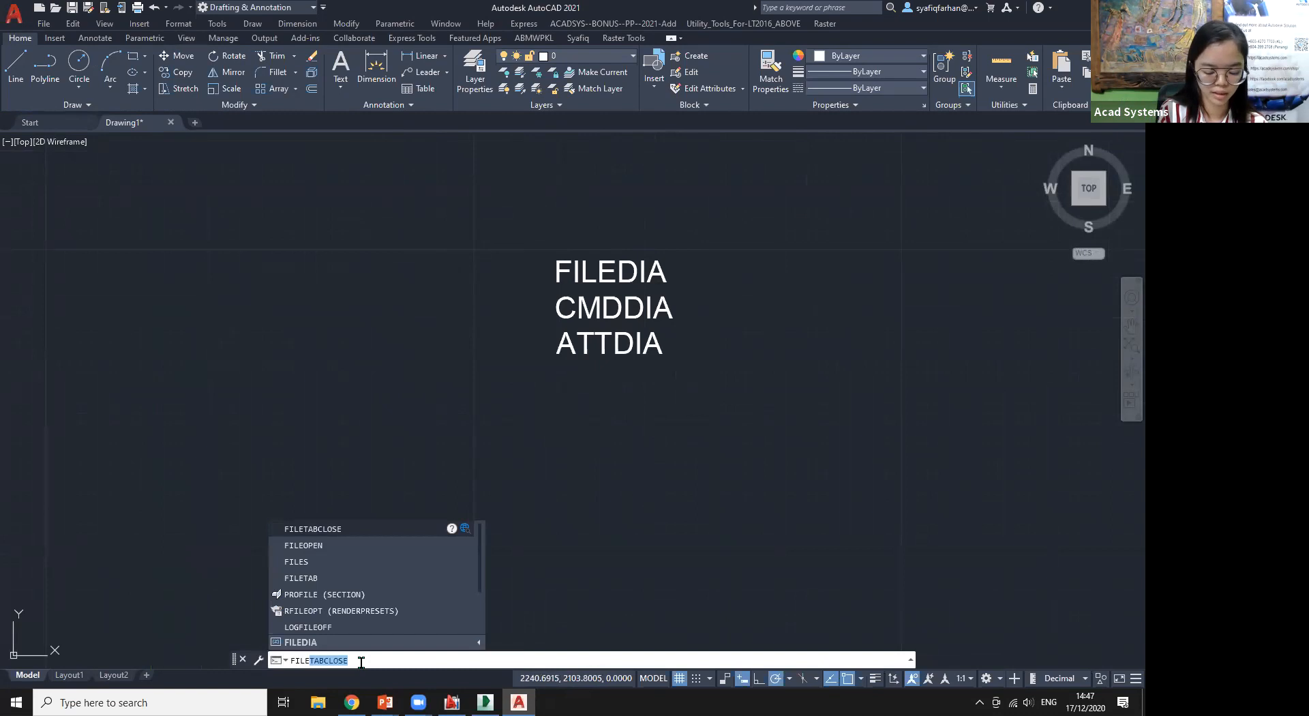
pyautogui.write('DIA')
pyautogui.press('Return')
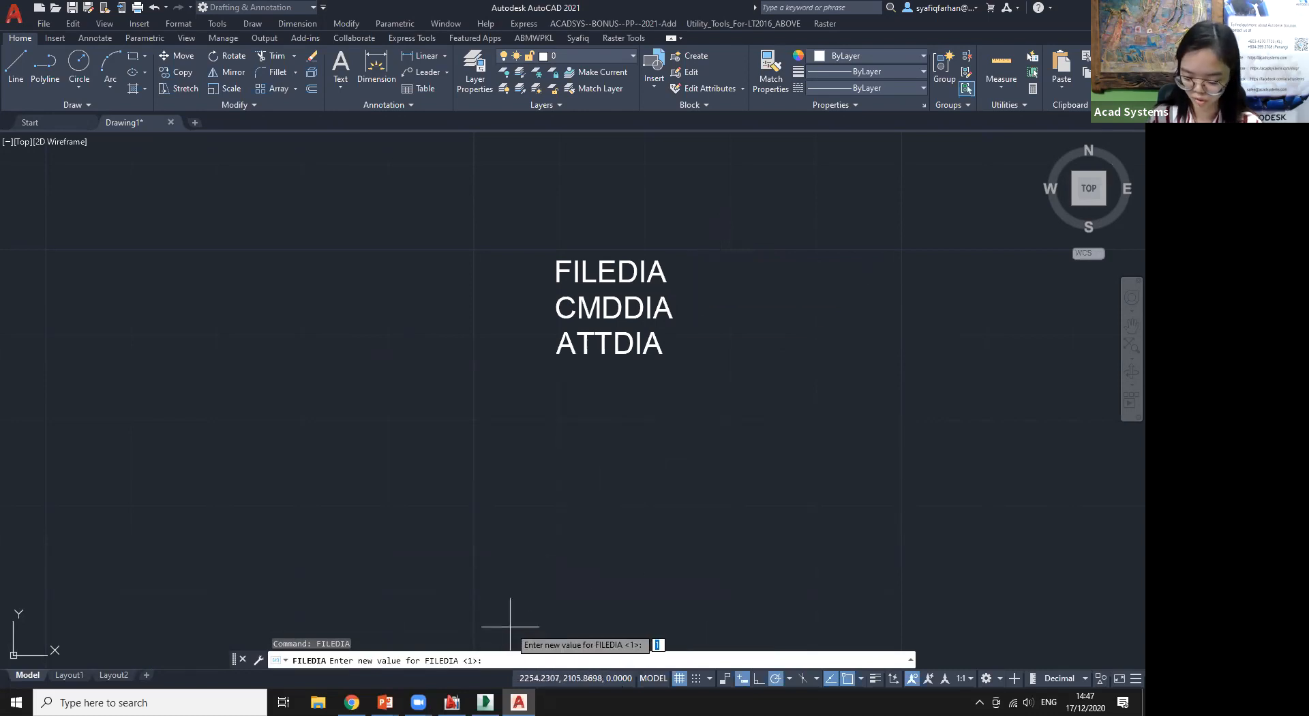
pyautogui.write('0')
pyautogui.press('Return')
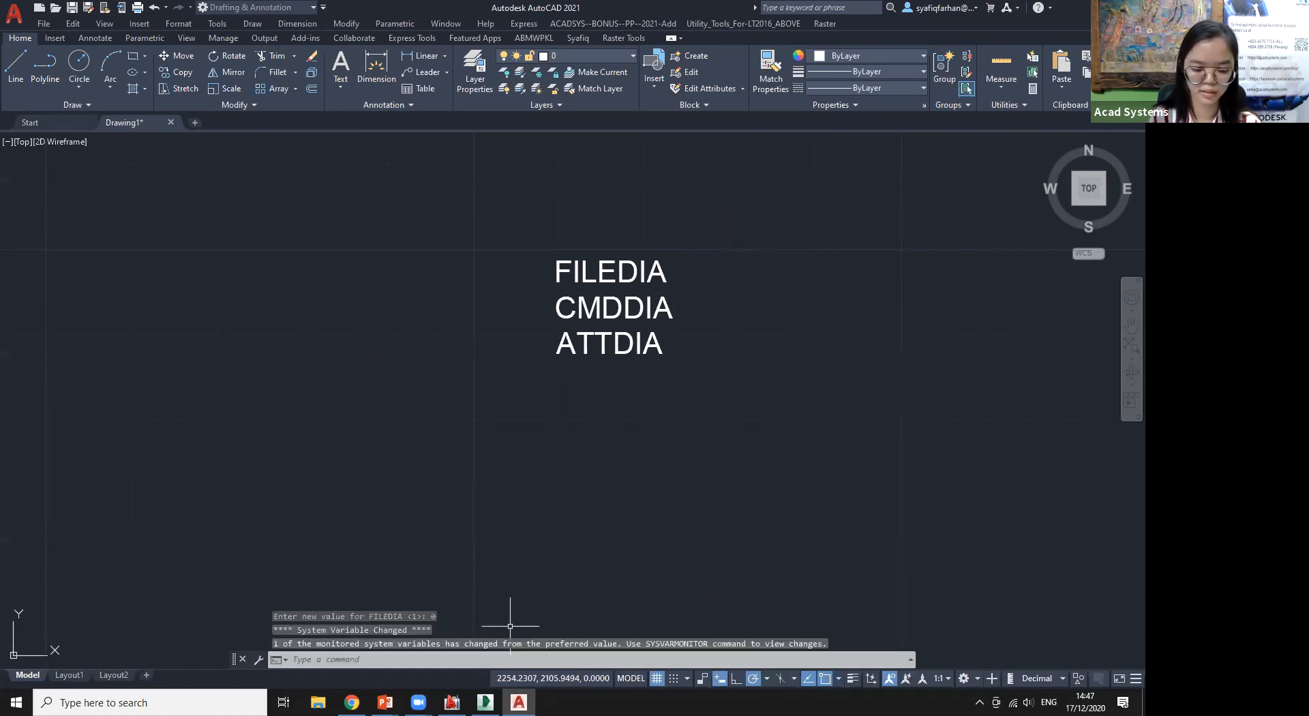
# Try opening a drawing with file dialogs turned off, and cancel without entering a drawing name
pyautogui.click(14, 12)
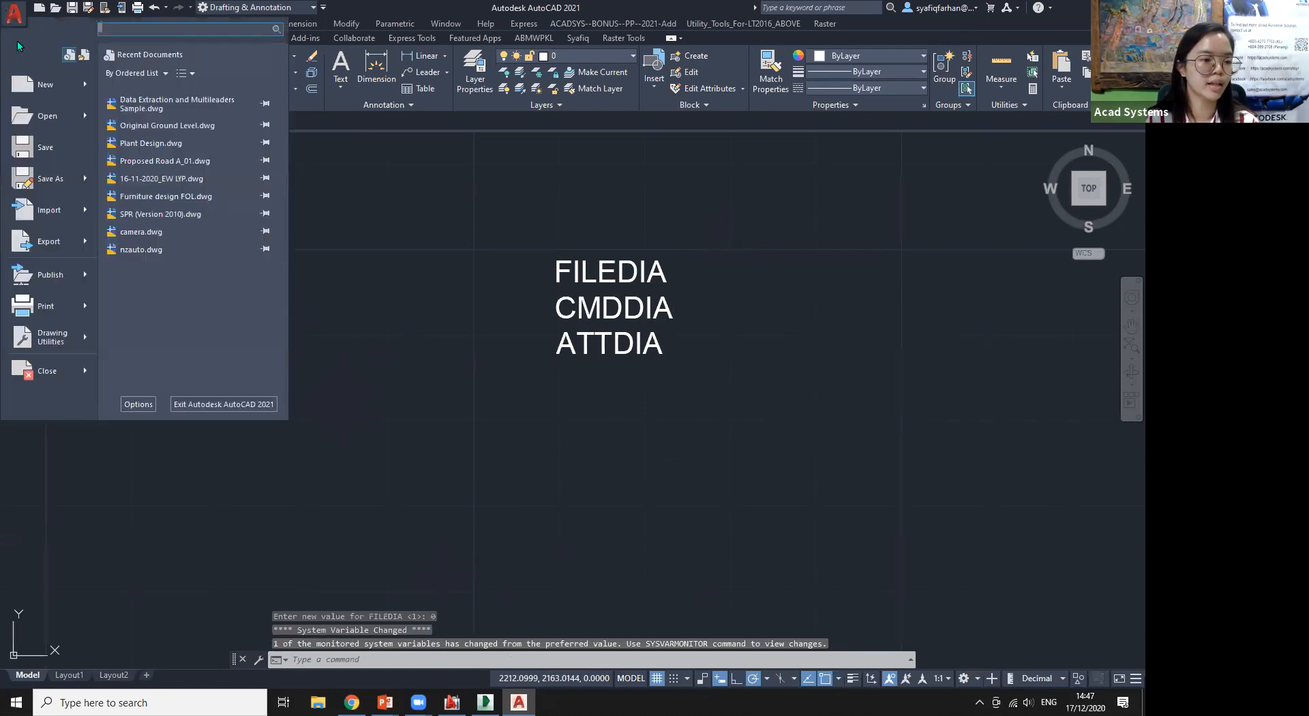
pyautogui.click(37, 124)
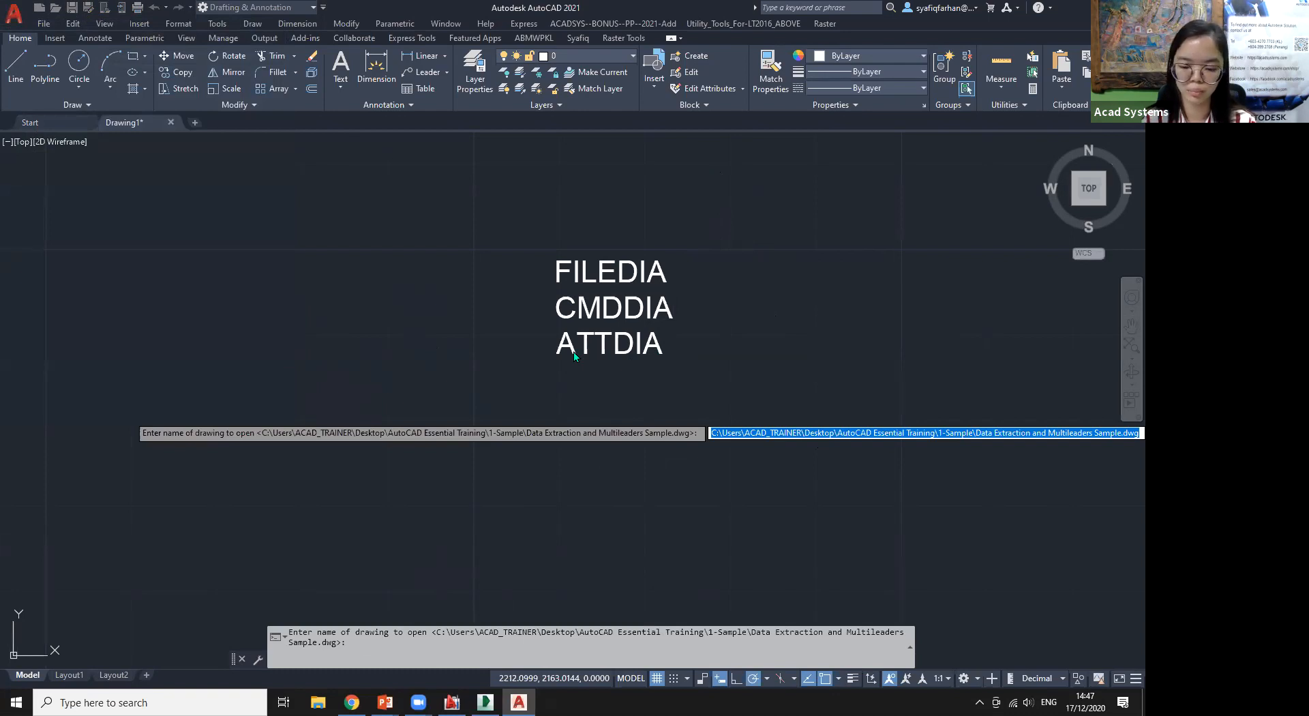
pyautogui.press('Escape')
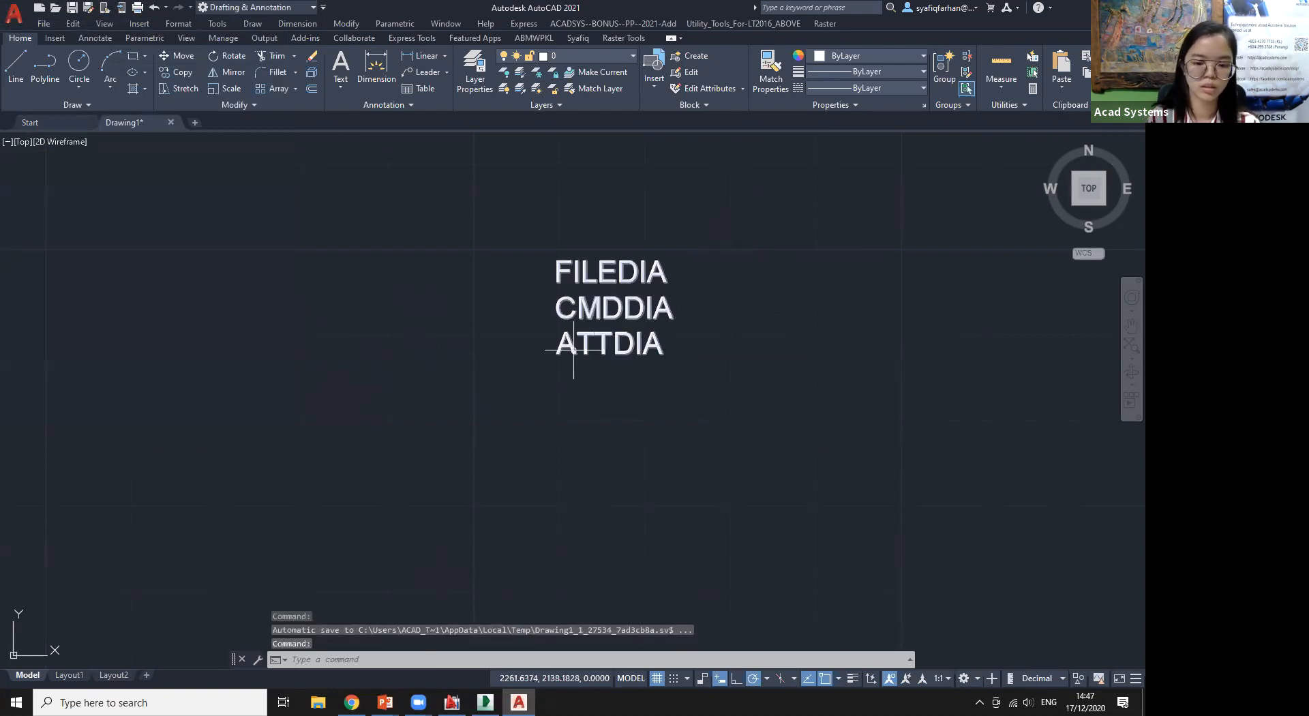
# Set the FILEDIA system variable to 1
pyautogui.click(388, 660)
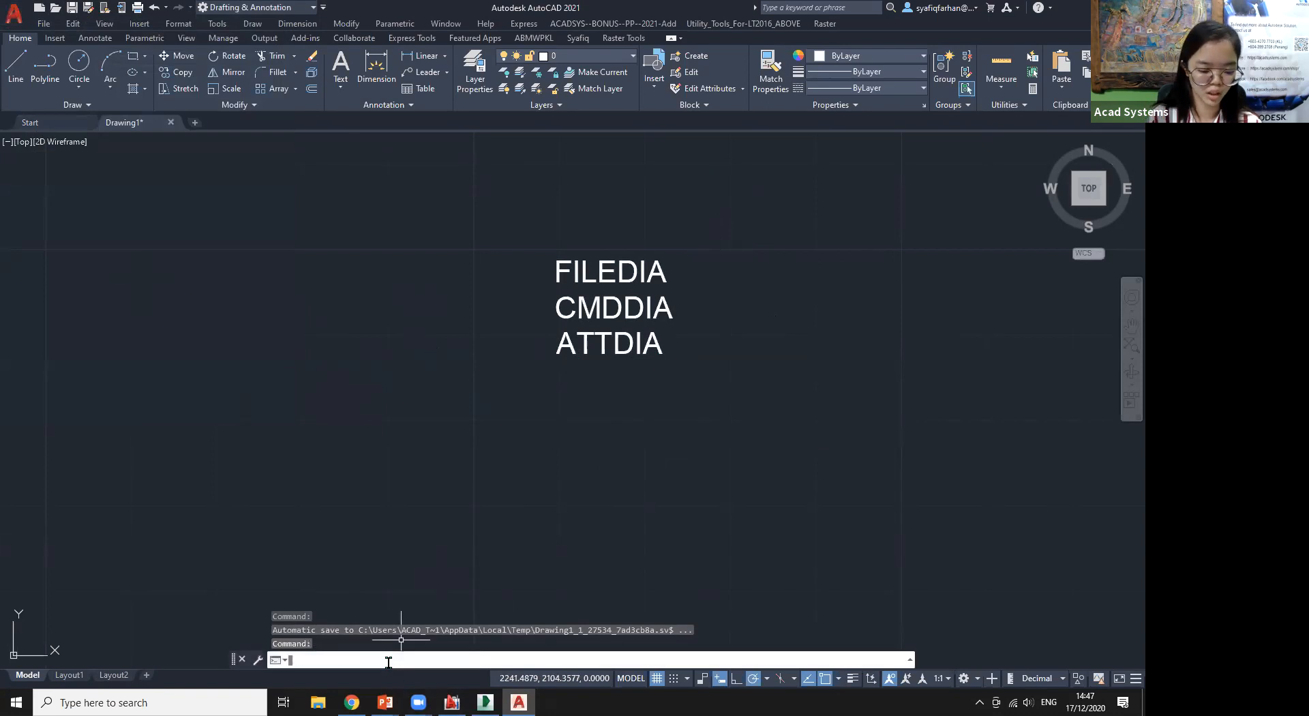
pyautogui.write('FILED')
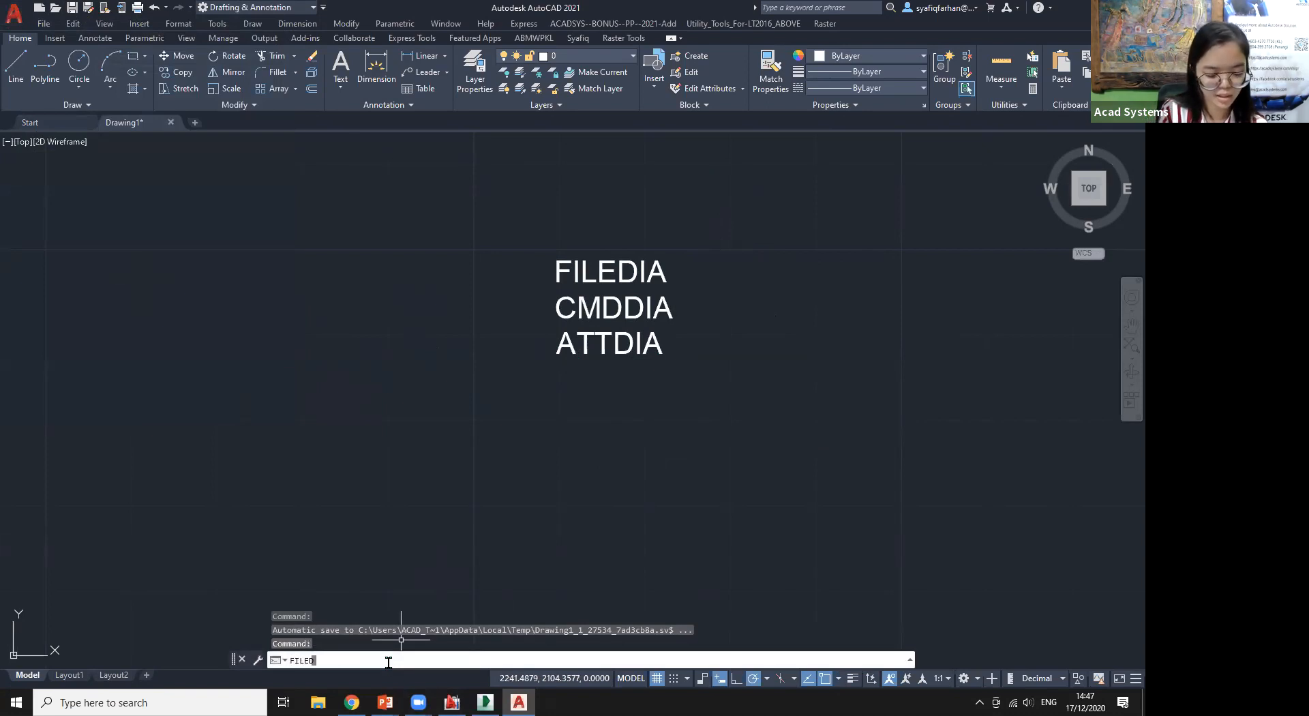
pyautogui.press('Return')
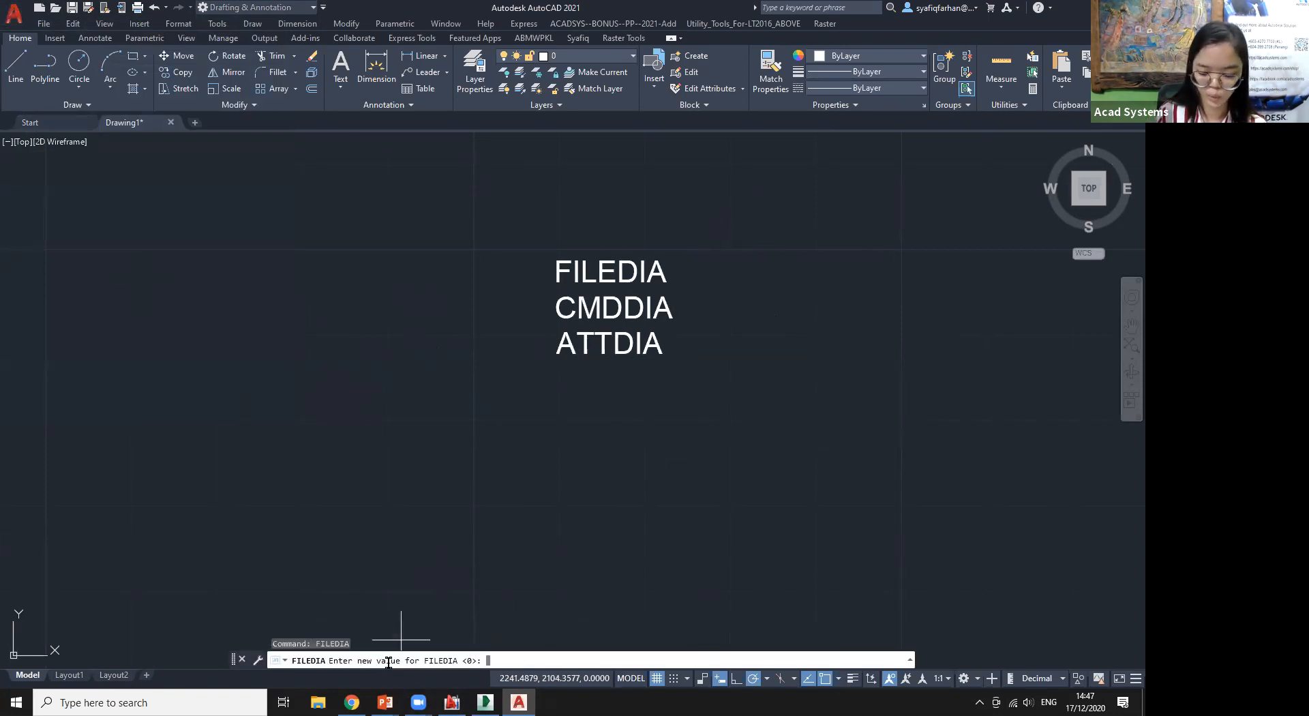
pyautogui.write('1')
pyautogui.press('Return')
# Set the CMDDIA and ATTDIA system variables to 1
pyautogui.write('CMDDIA')
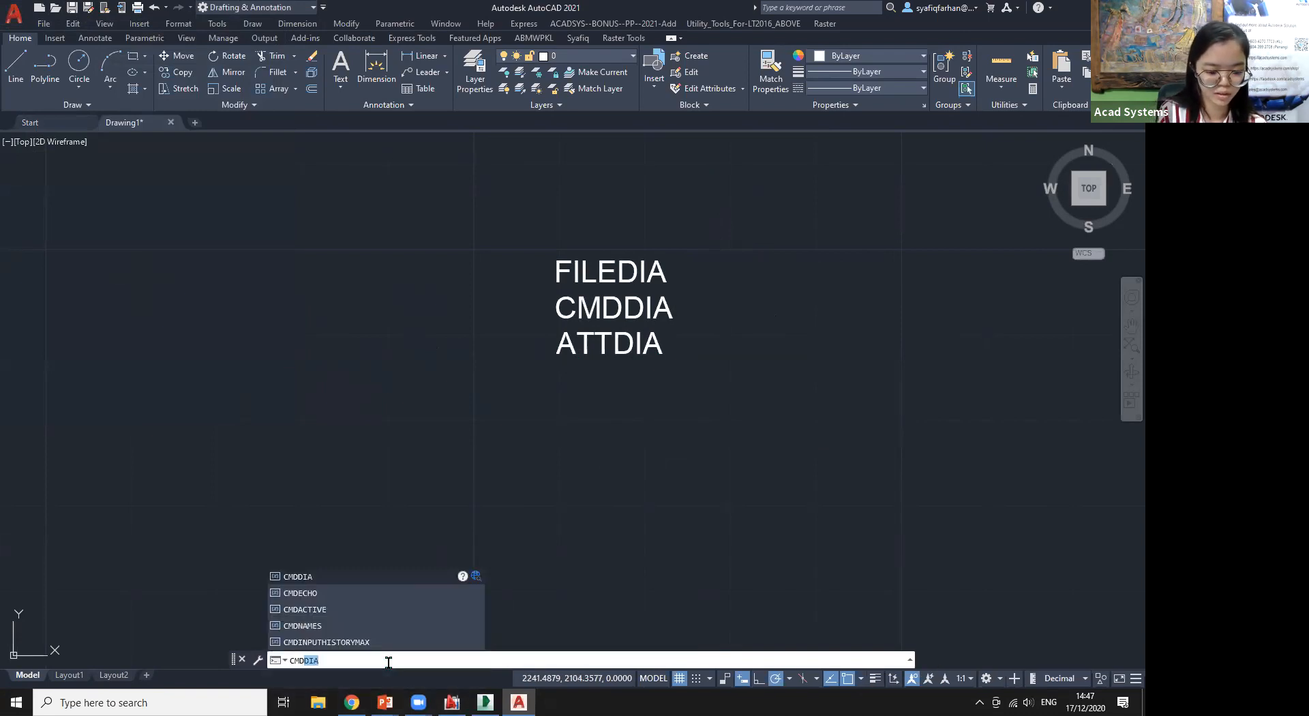
pyautogui.press('Return')
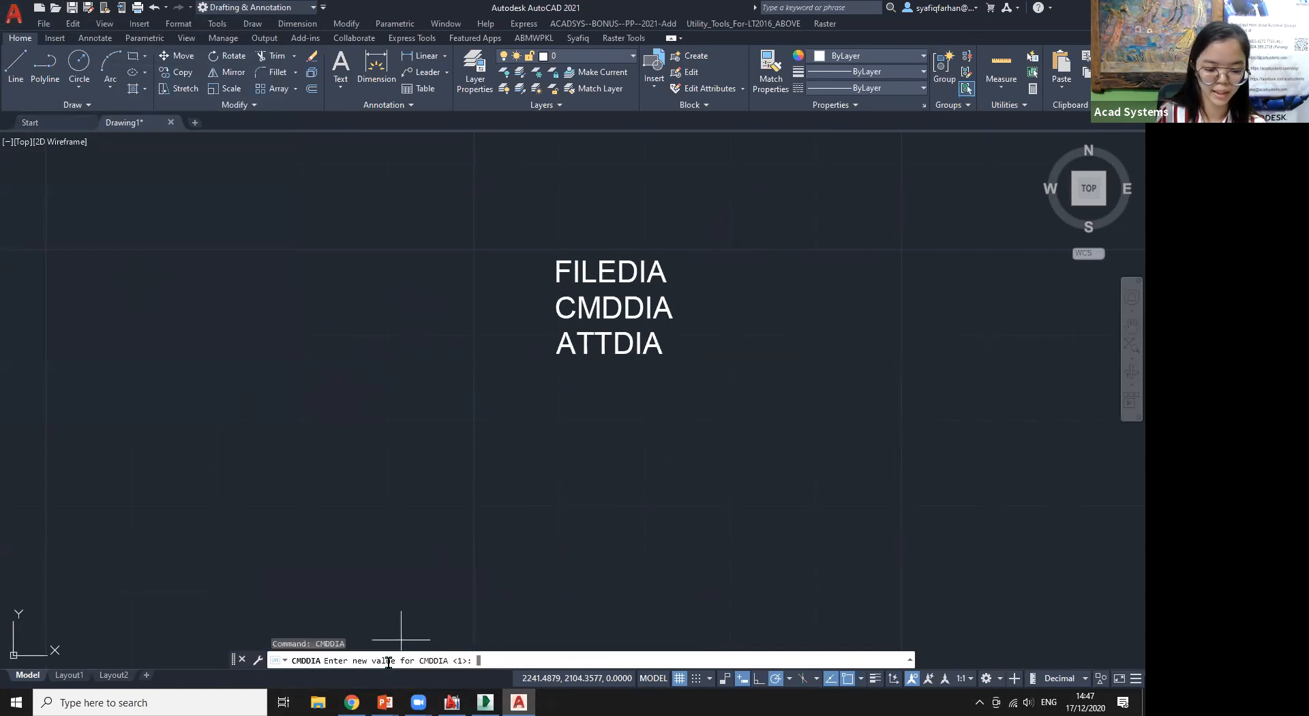
pyautogui.write('1')
pyautogui.press('Return')
pyautogui.write('ATTDIA')
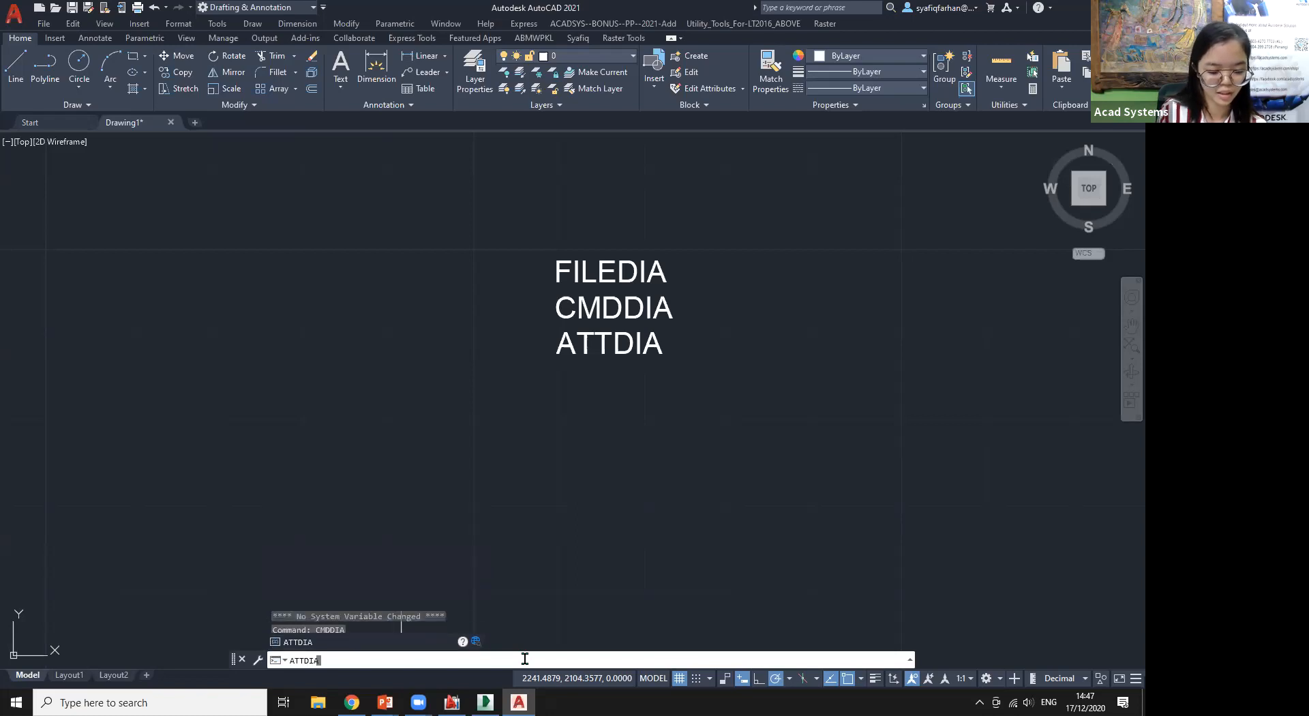
pyautogui.press('Return')
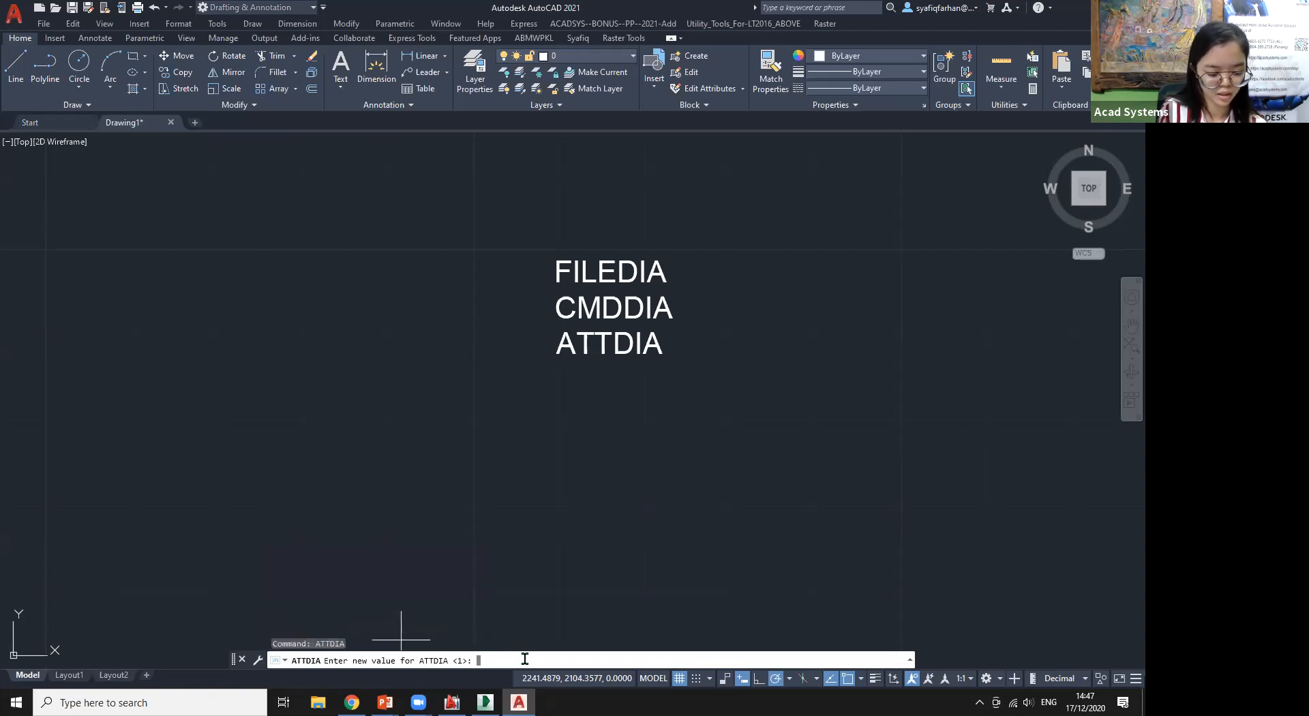
pyautogui.write('1')
pyautogui.press('Return')
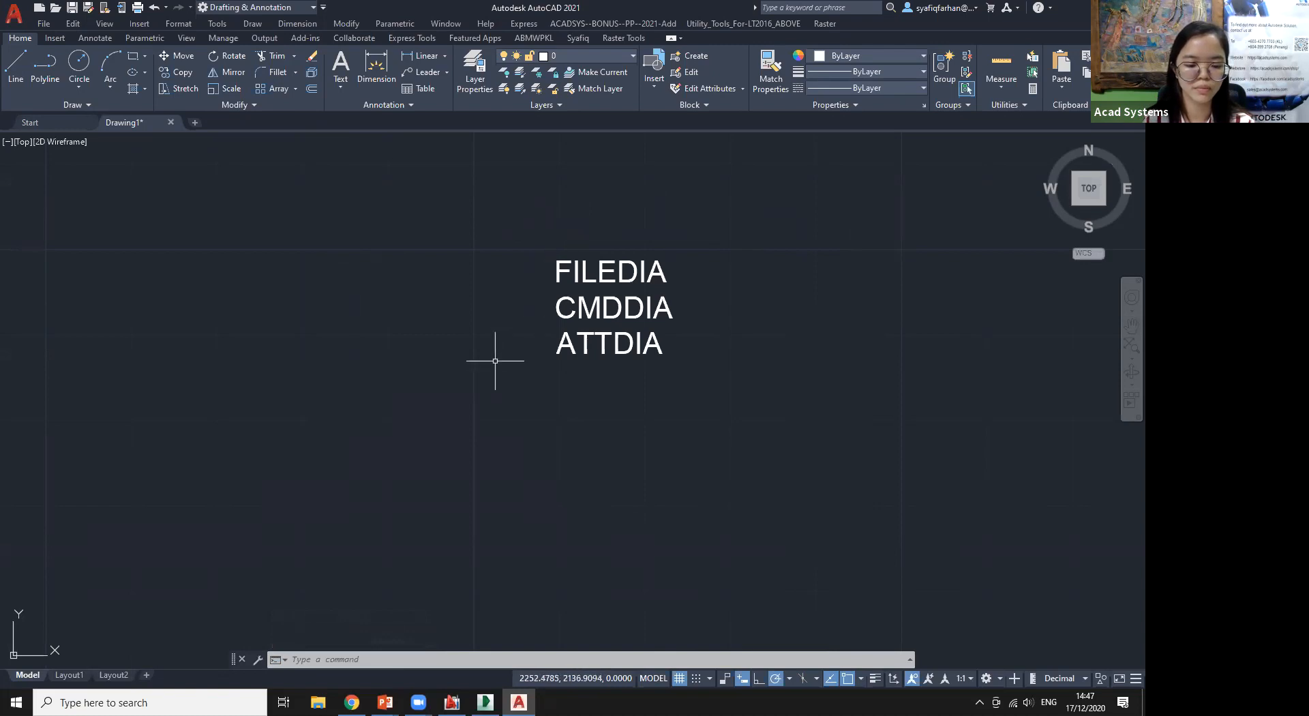
# Run Erase to examine the selection pickbox near the multiline text, and cancel it without selecting anything
pyautogui.scroll(-2, 490, 344)
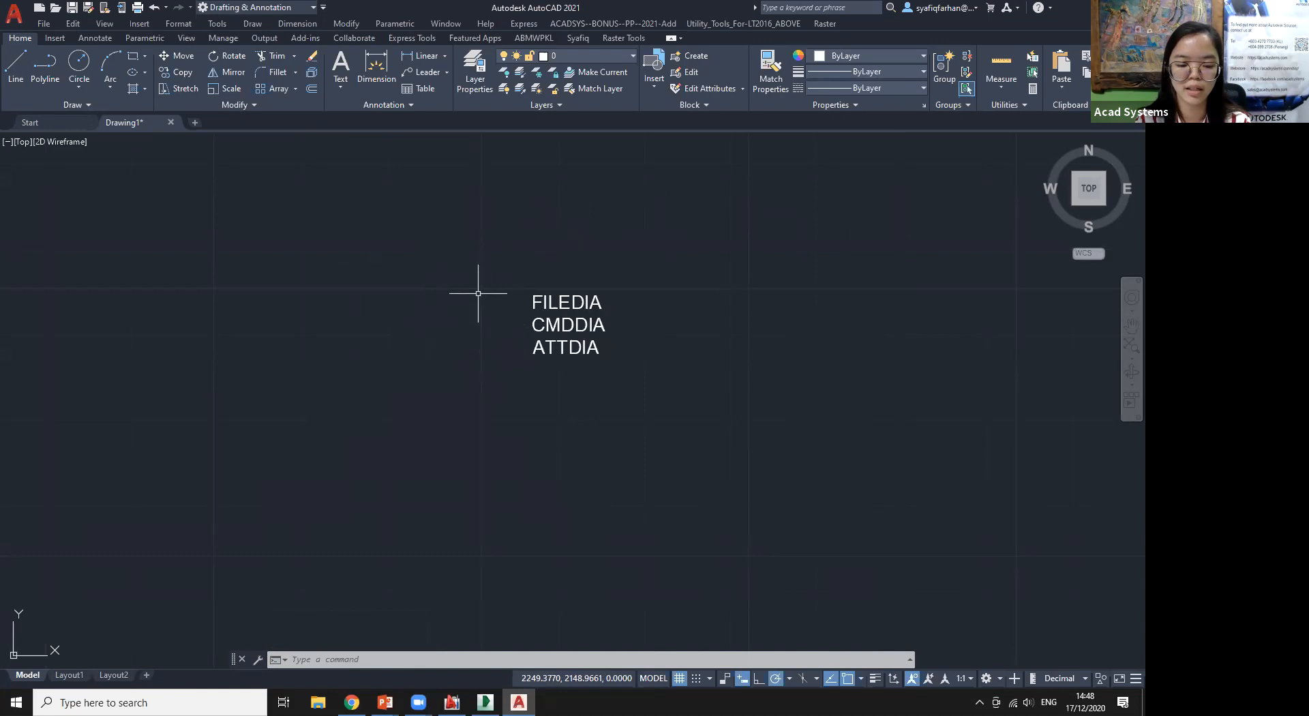
pyautogui.write('ERASER')
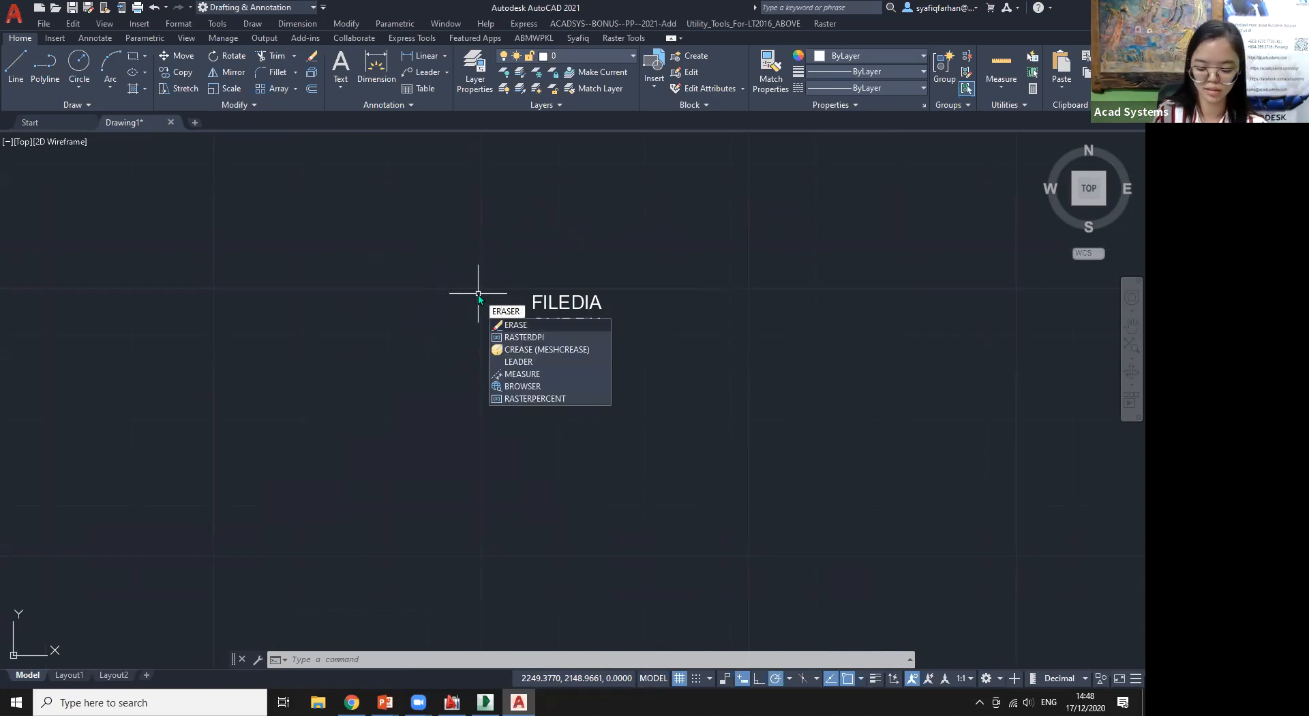
pyautogui.press('Return')
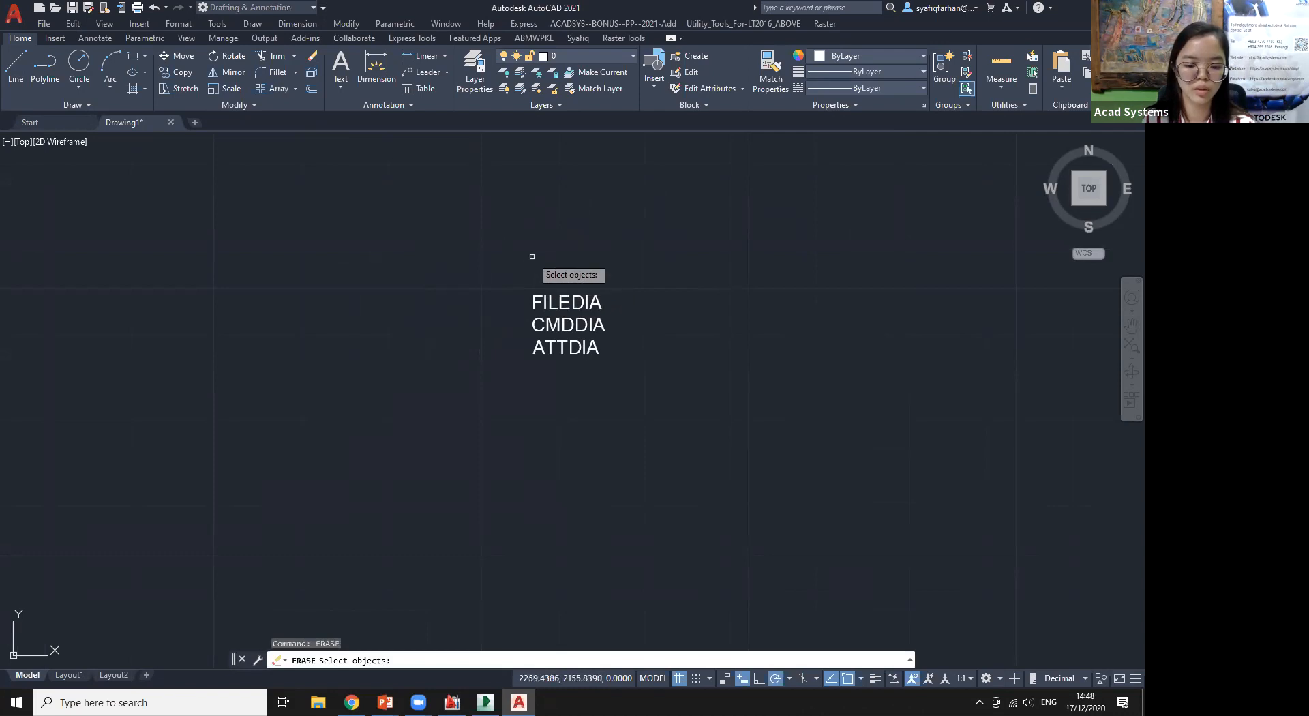
pyautogui.scroll(2, 542, 267)
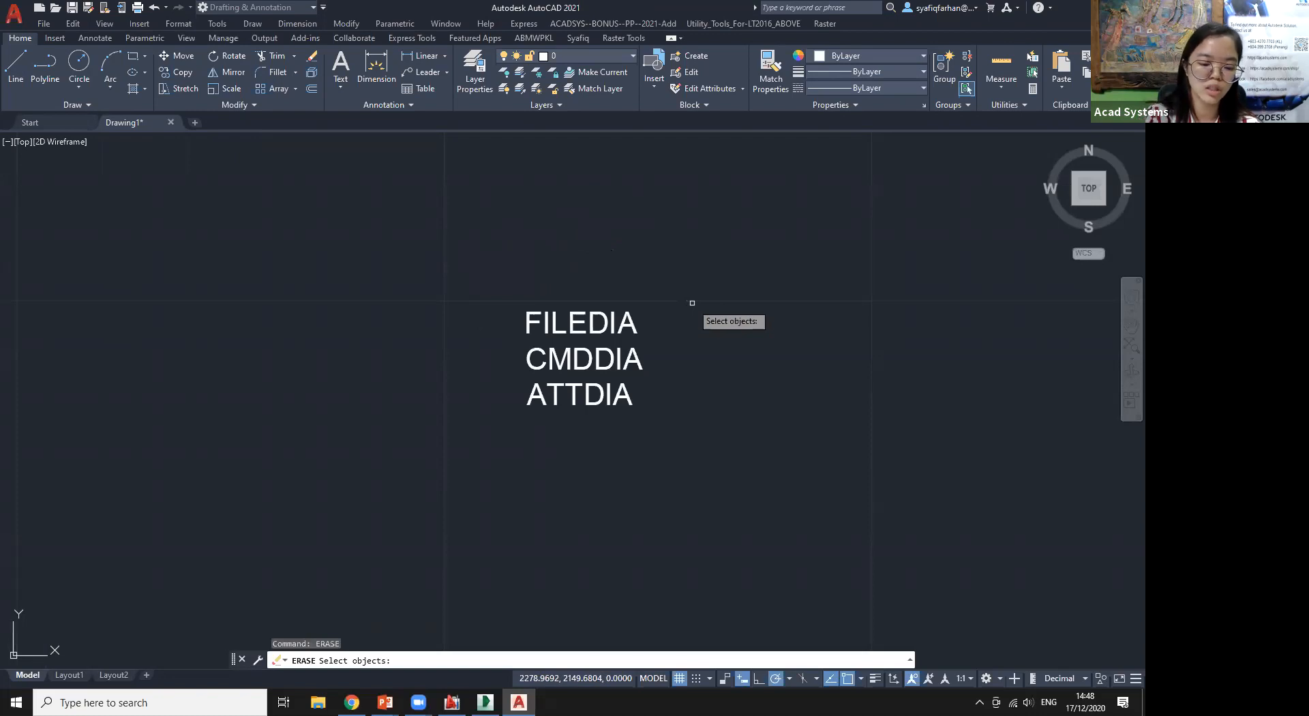
pyautogui.press('Escape')
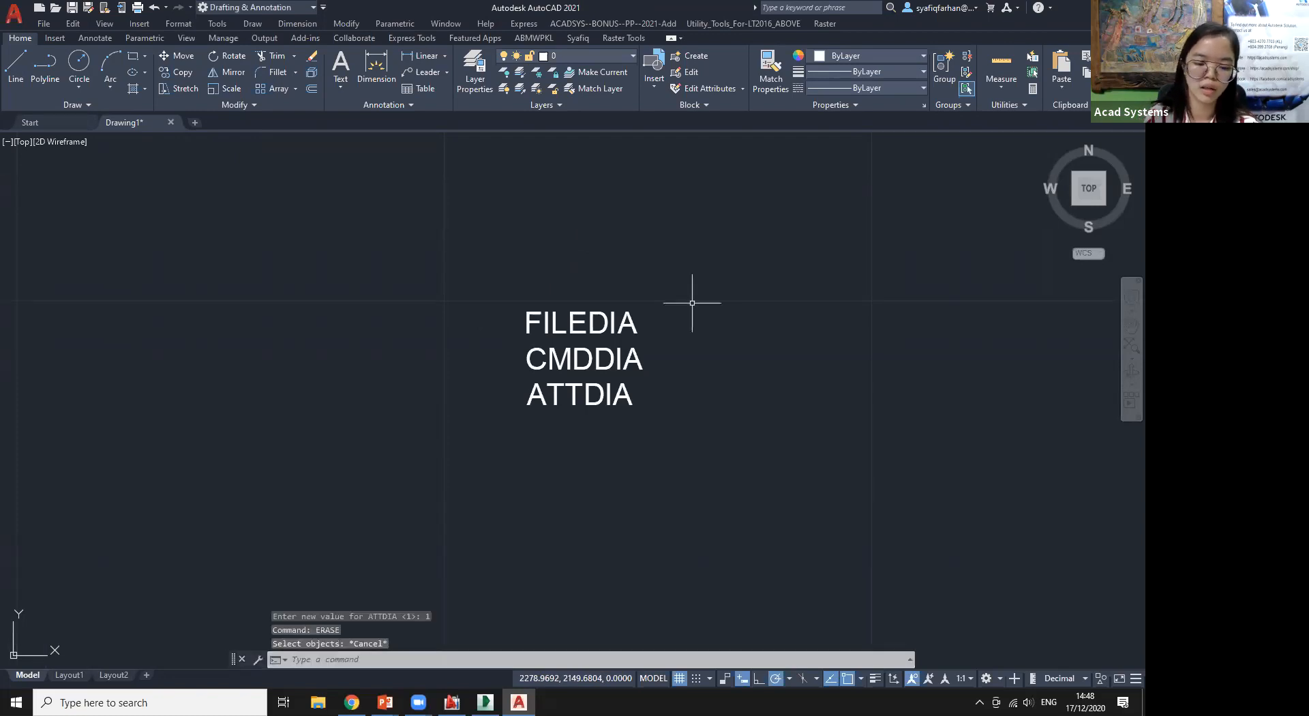
pyautogui.rightClick(693, 304)
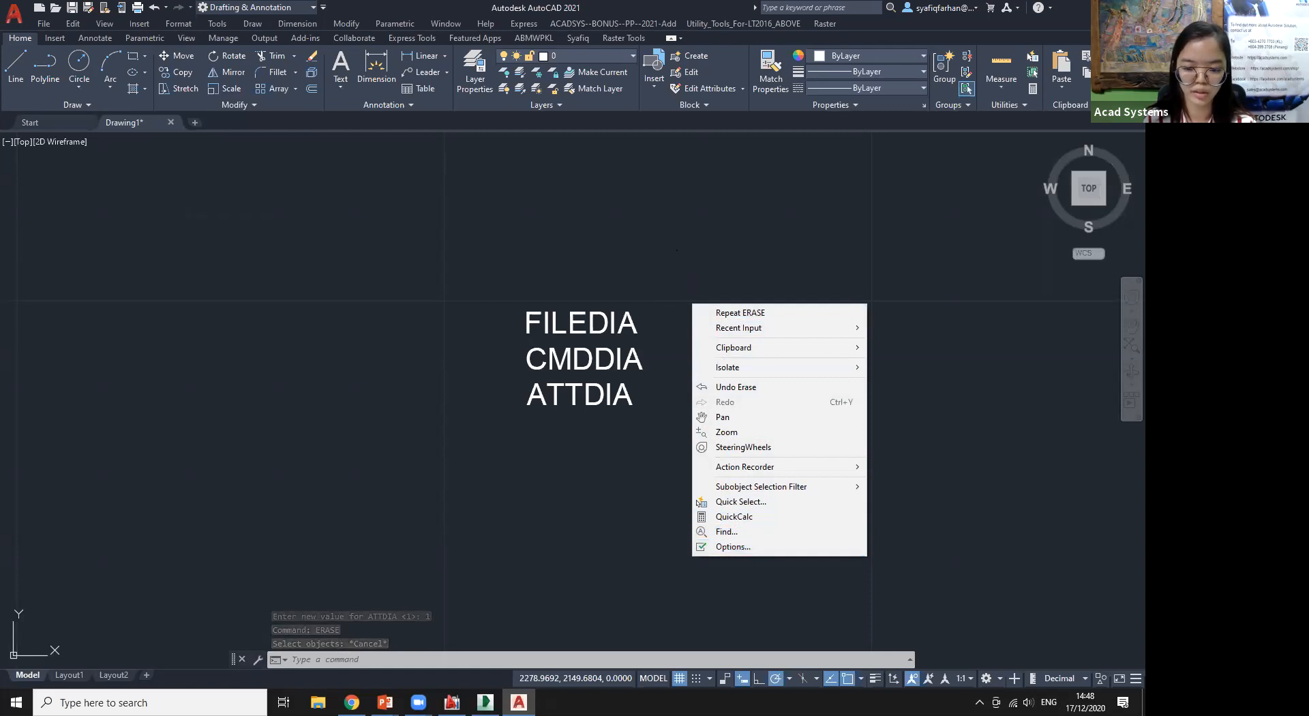
pyautogui.click(674, 247)
pyautogui.press('Escape')
# Run DDSELECT, make the pickbox size slightly larger in the selection options, apply it and check the cursor in the drawing
pyautogui.write('DDSEL')
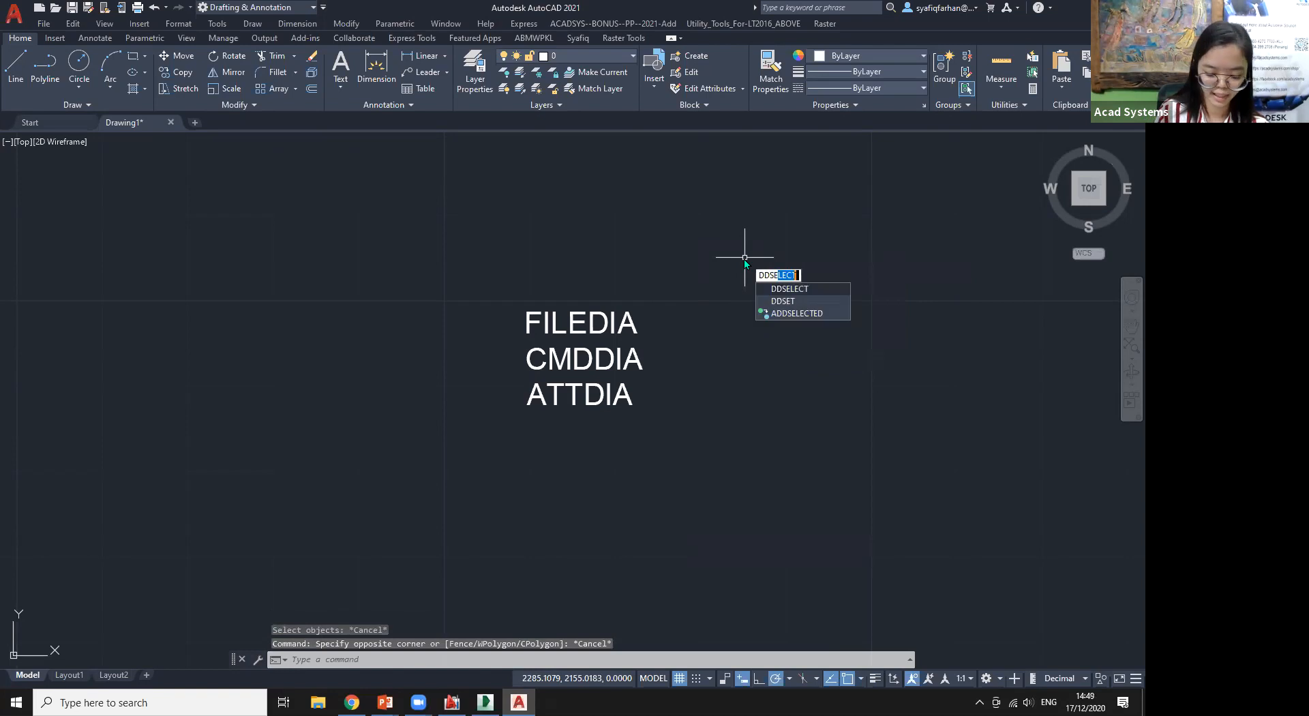
pyautogui.write('ECT')
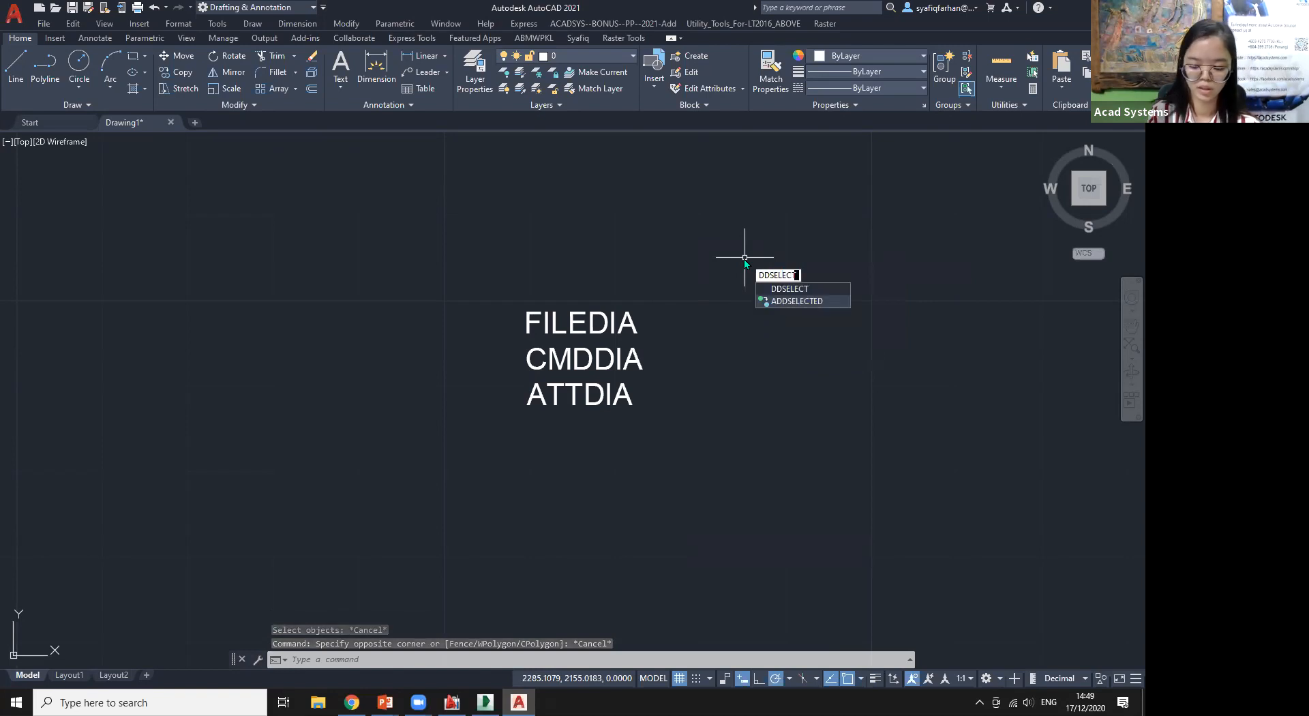
pyautogui.press('Return')
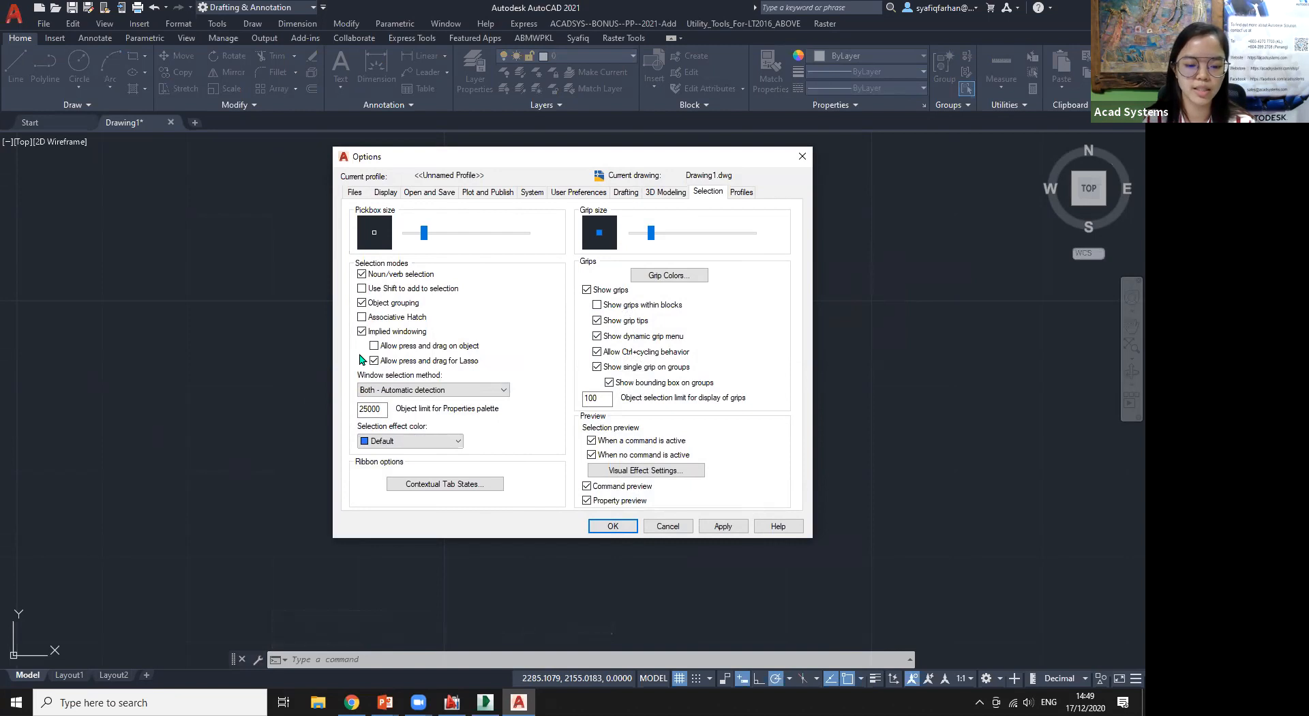
pyautogui.click(420, 238)
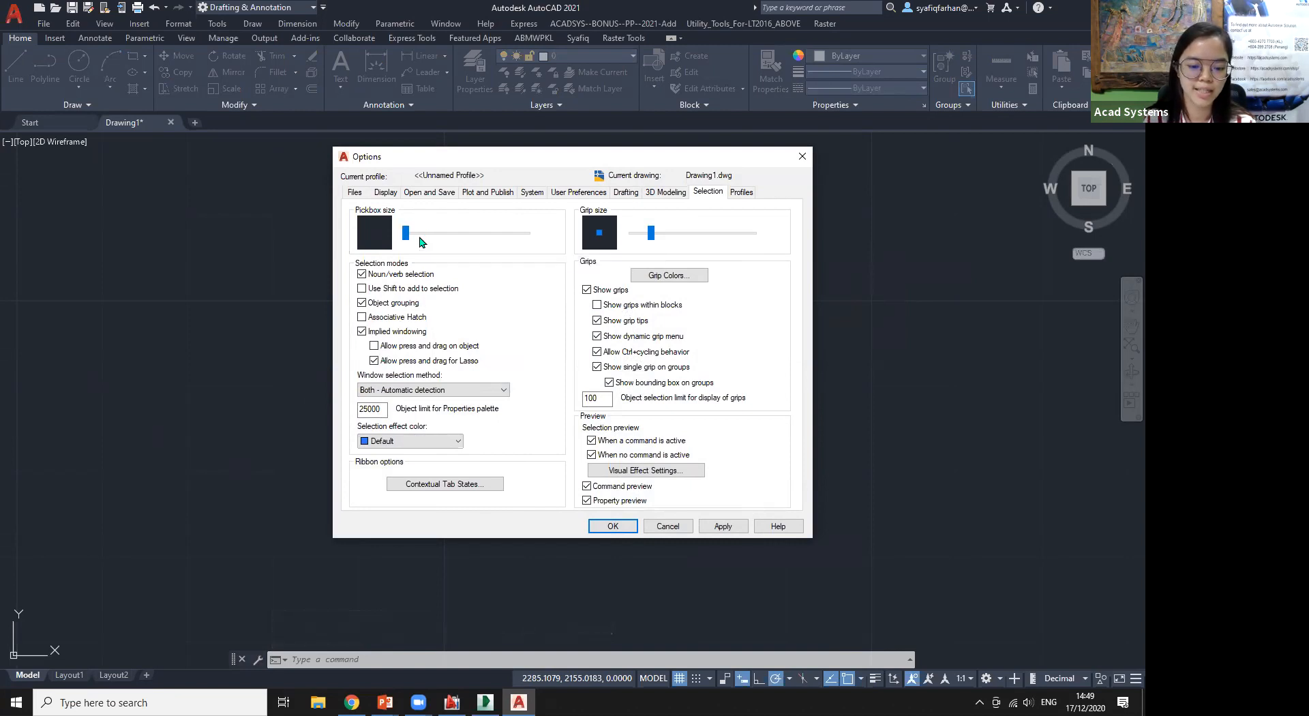
pyautogui.moveTo(410, 234); pyautogui.dragTo(429, 235)
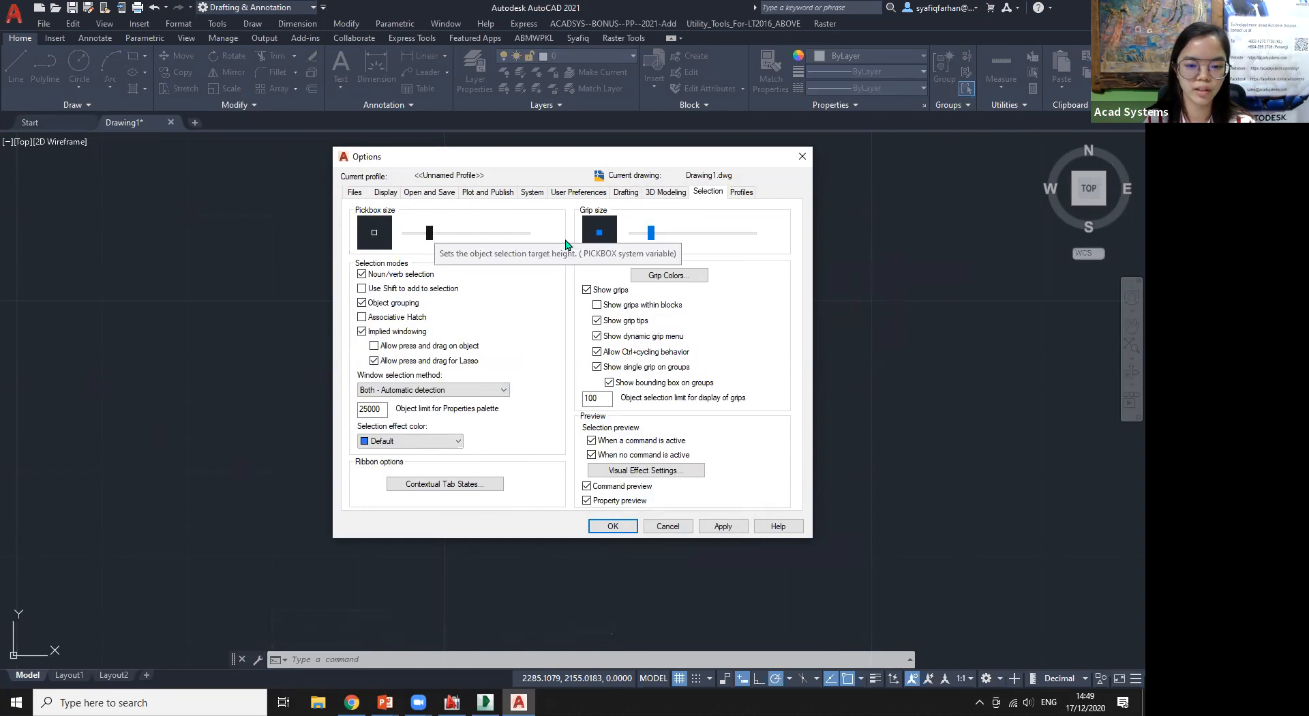
pyautogui.click(652, 234)
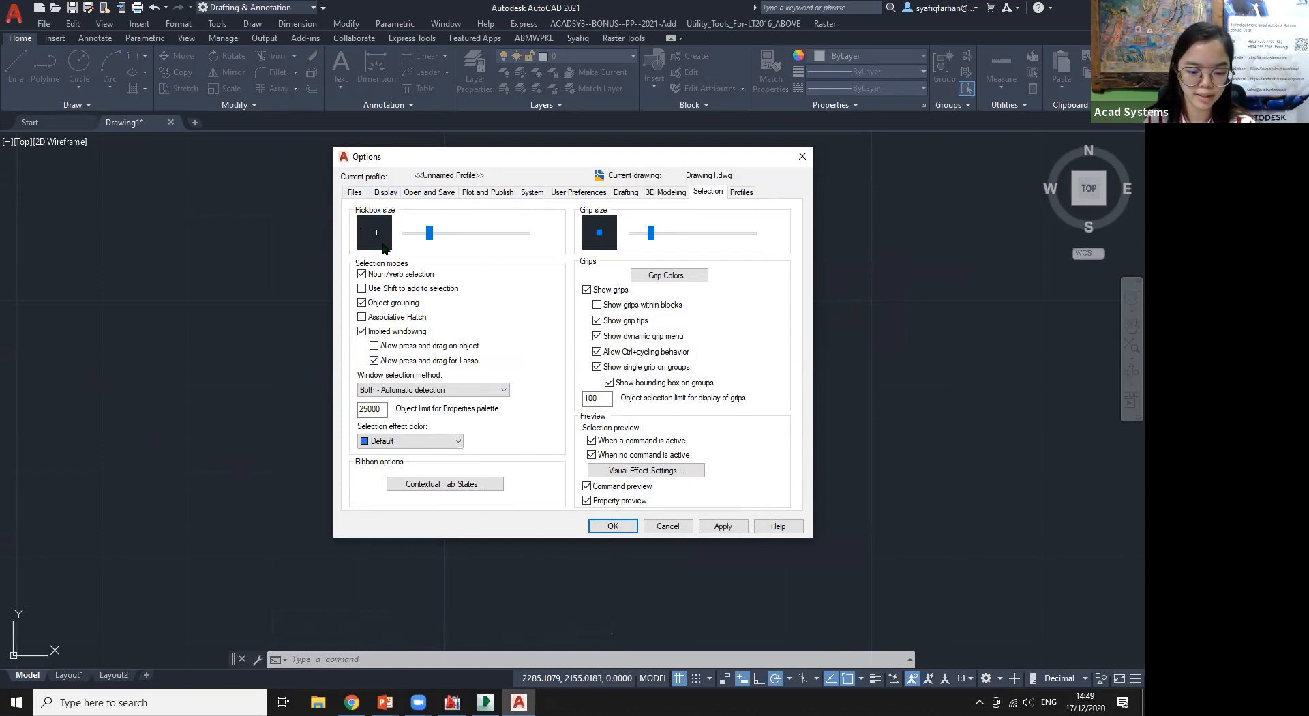
pyautogui.click(613, 527)
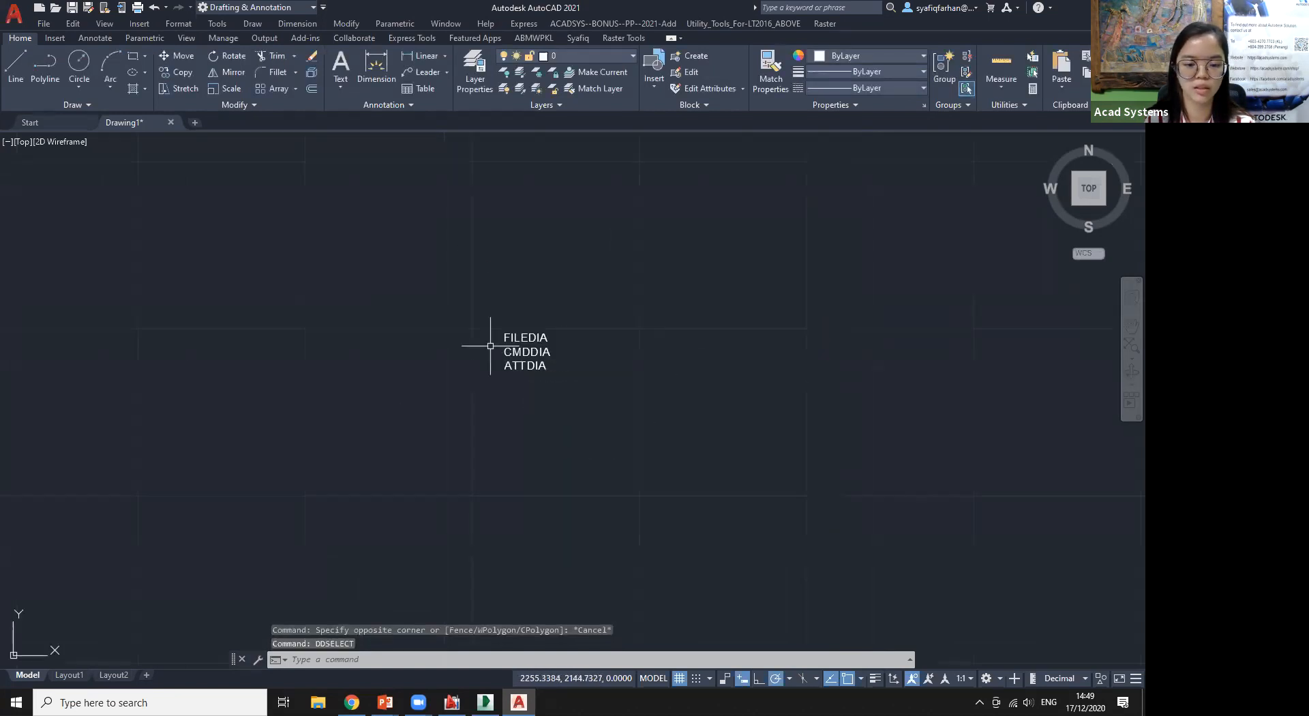
pyautogui.moveTo(599, 327)
pyautogui.mouseDown(button='middle')
pyautogui.moveTo(564, 316)
pyautogui.moveTo(435, 344)
pyautogui.mouseUp(button='middle')
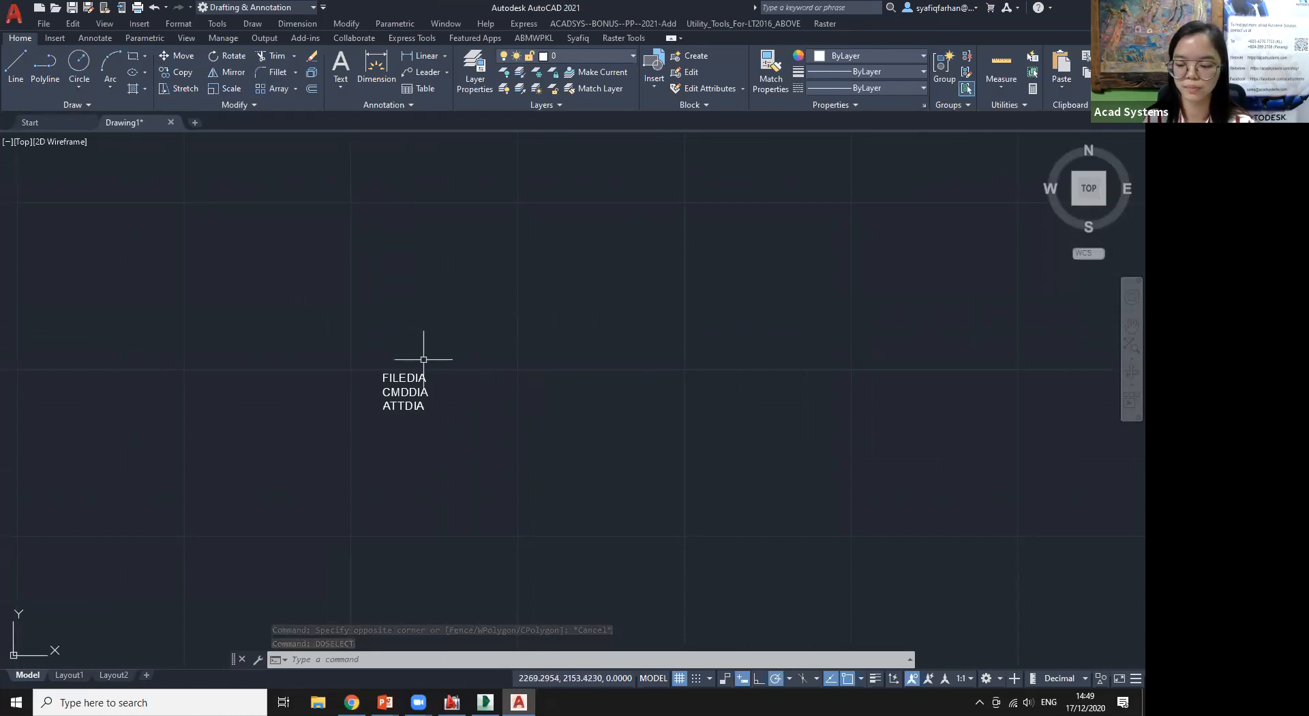
pyautogui.moveTo(384, 373); pyautogui.dragTo(507, 335, button='middle')
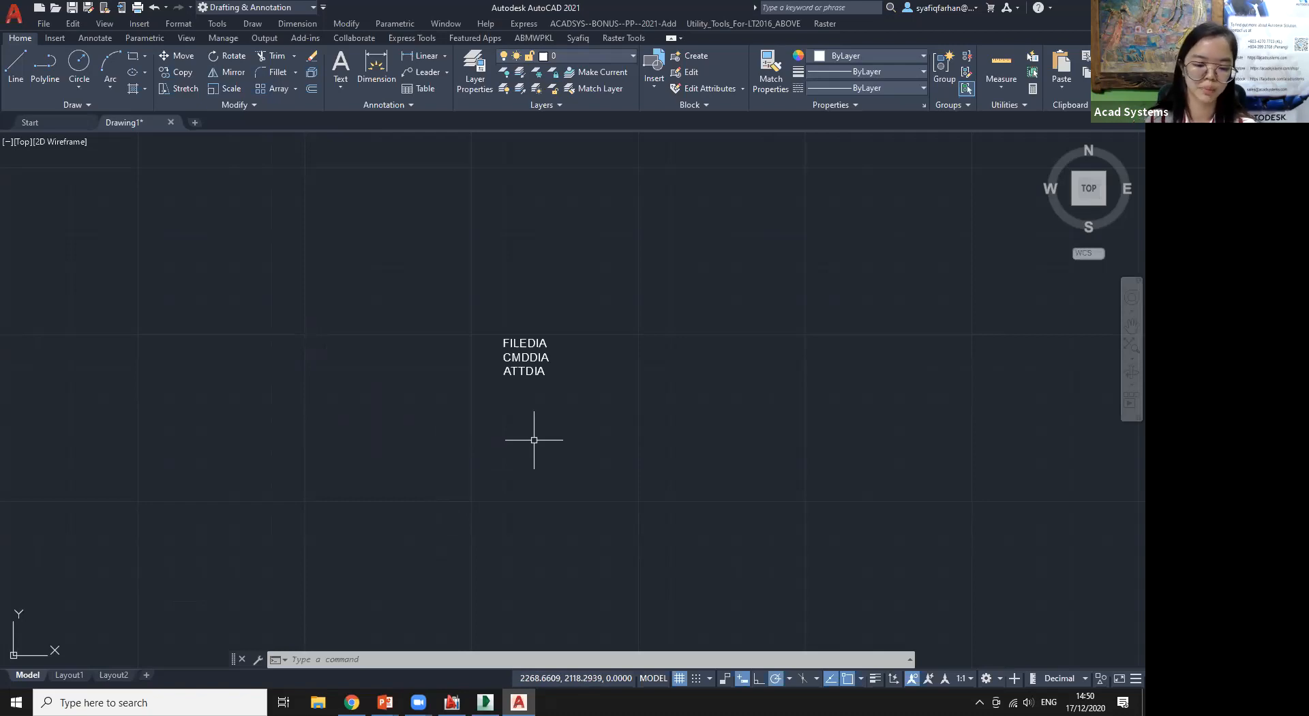
# Switch to the running PowerPoint slide show and advance it to the Corrupted File slide
pyautogui.click(385, 701)
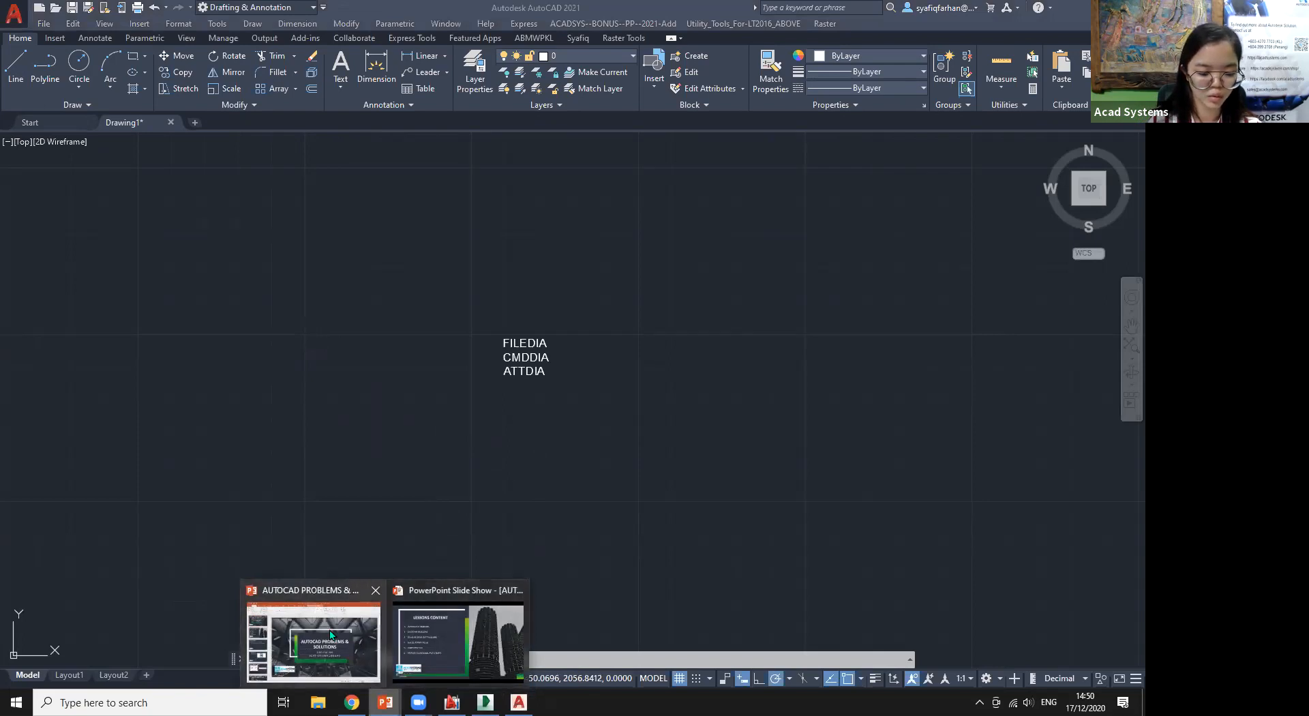
pyautogui.click(458, 641)
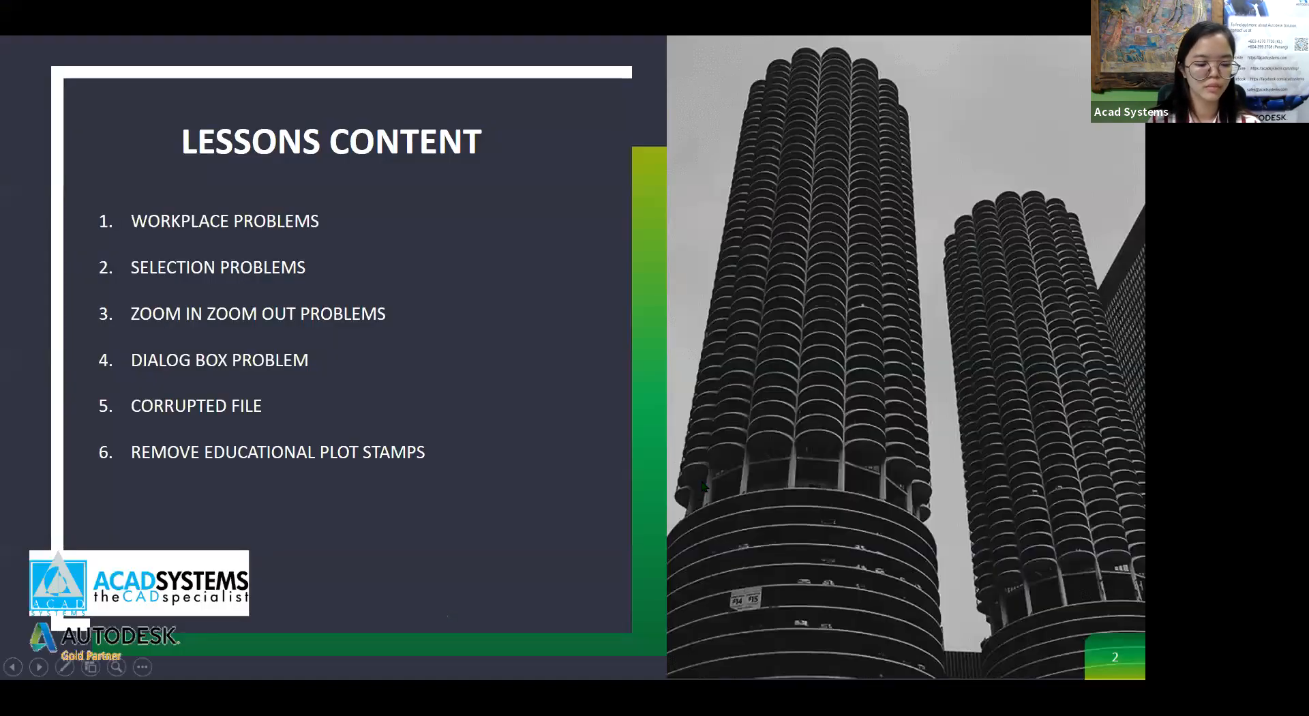
pyautogui.press('Right')
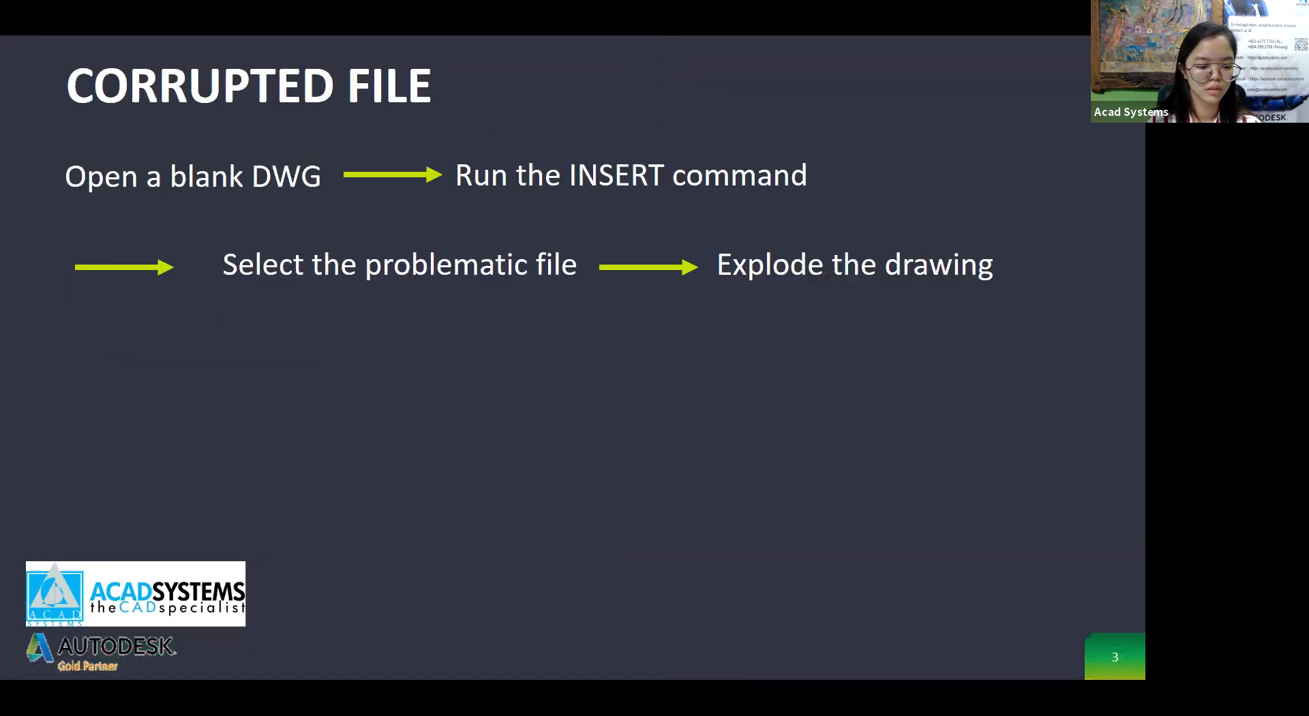